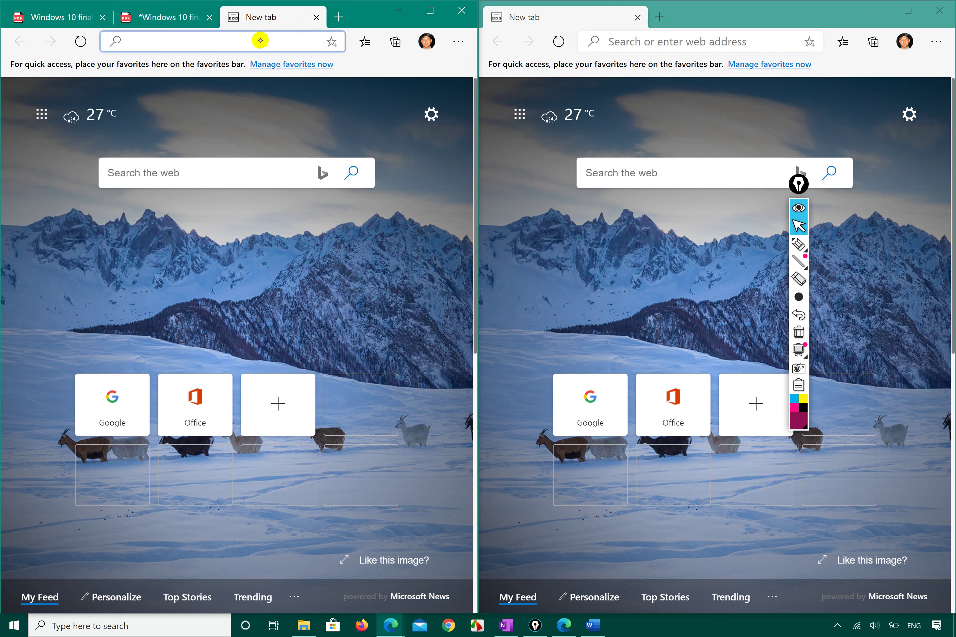
- Detach the second browser window from its side-by-side snap, close it, and maximize the remaining window
{"action": "left_click", "coordinate": [665, 43]}
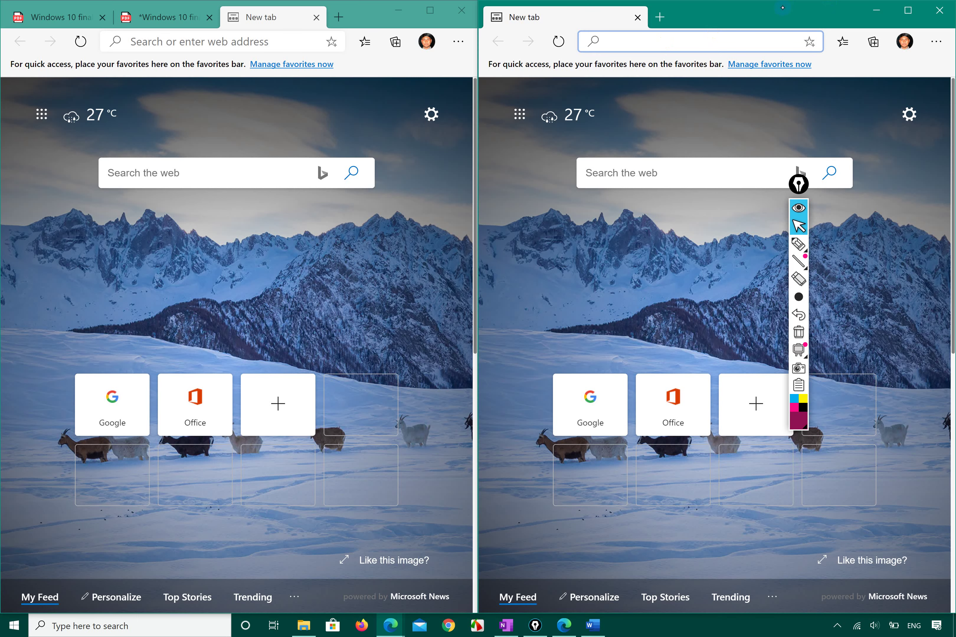
{"action": "left_click_drag", "start_coordinate": [783, 7], "coordinate": [761, 47]}
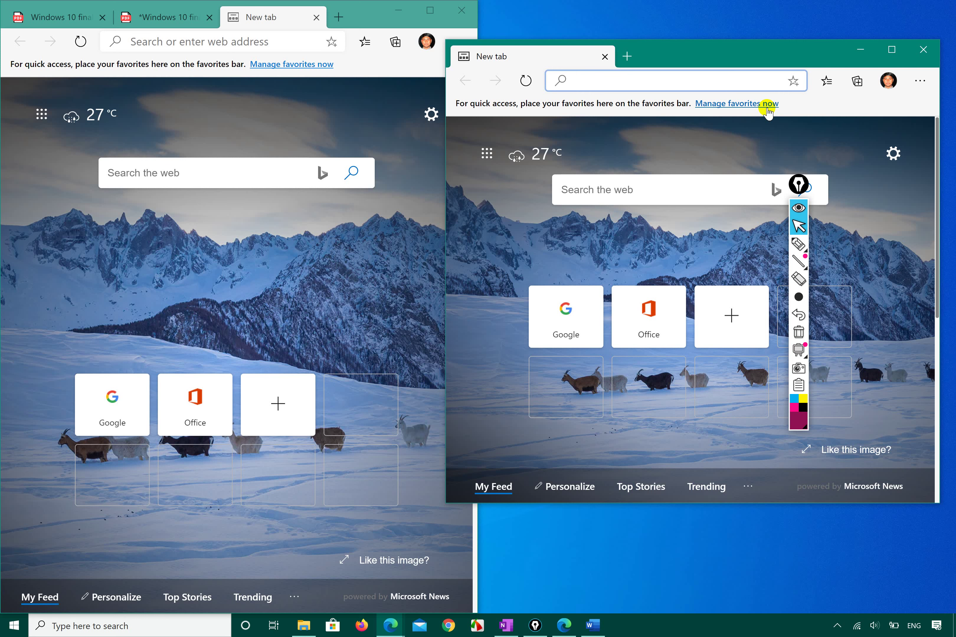
{"action": "left_click", "coordinate": [923, 49]}
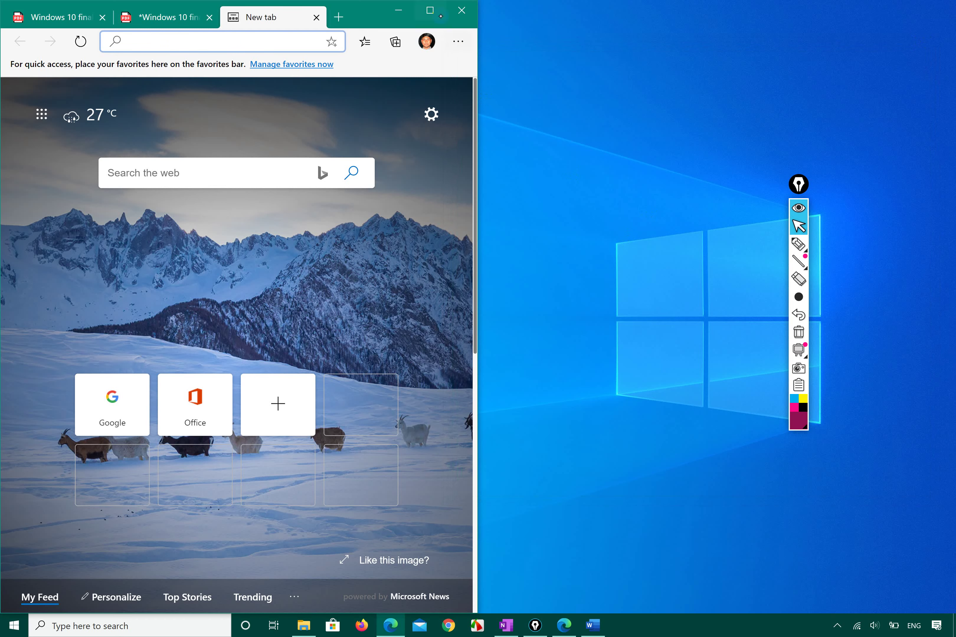
{"action": "left_click", "coordinate": [430, 10]}
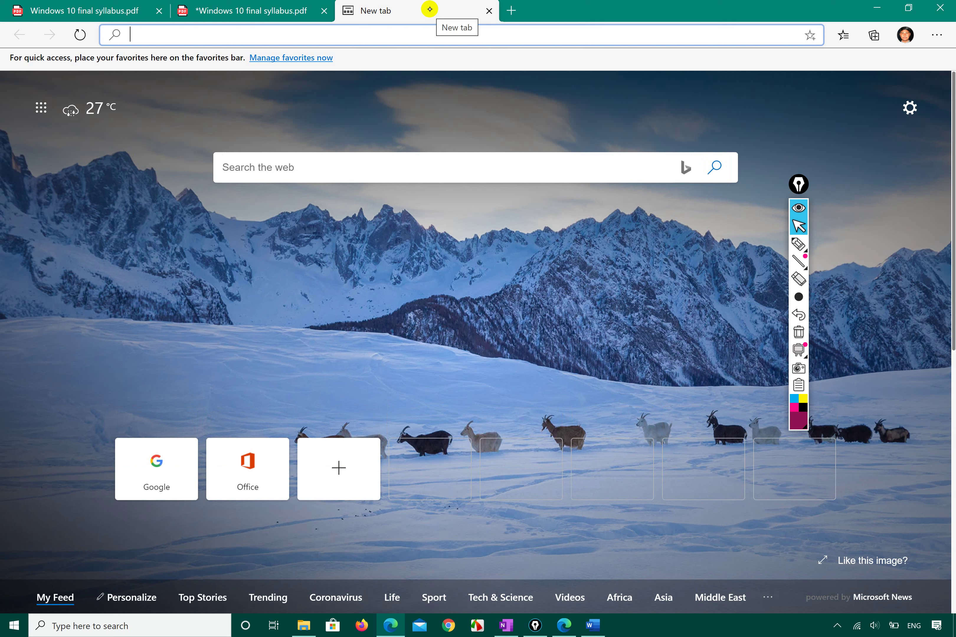
- Close the empty new tab and minimize the browser window to show the desktop
{"action": "left_click", "coordinate": [60, 627]}
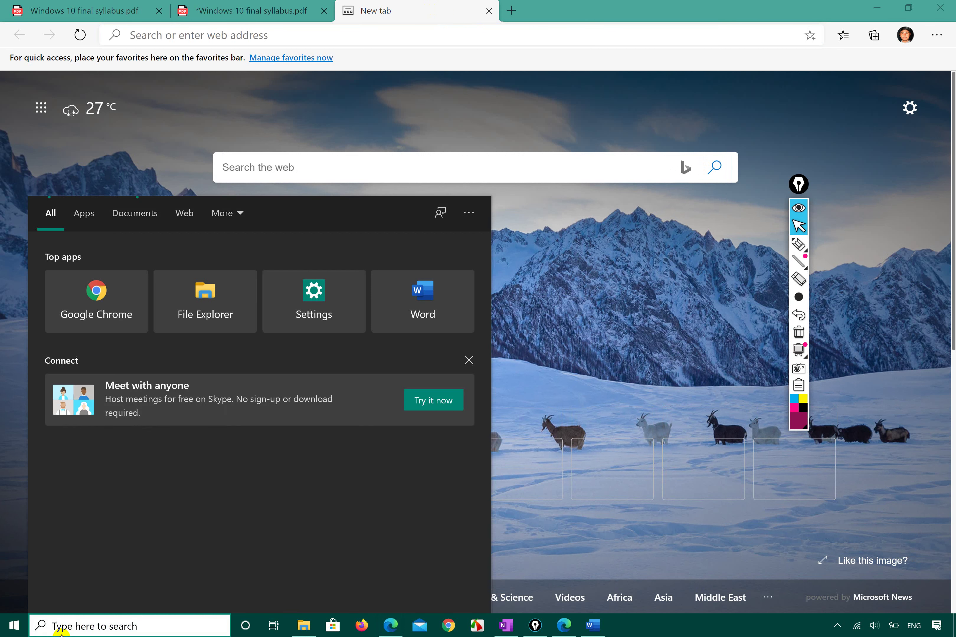
{"action": "left_click", "coordinate": [490, 11]}
{"action": "left_click", "coordinate": [489, 11]}
{"action": "left_click", "coordinate": [878, 8]}
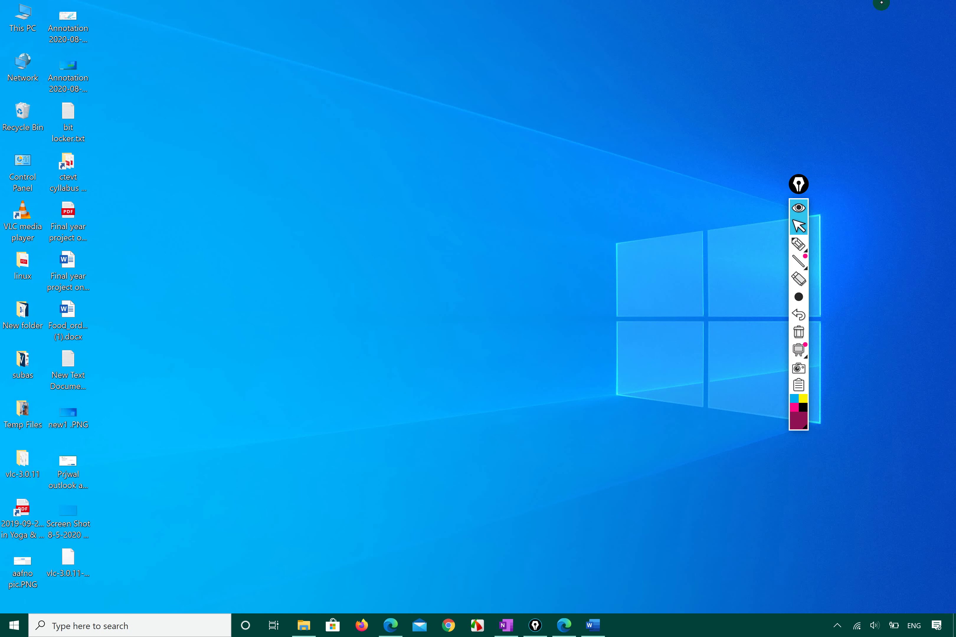
- Find Microsoft Edge with an apps-only Windows search for "edge", open it in a new window and maximize that window
{"action": "key", "text": "super"}
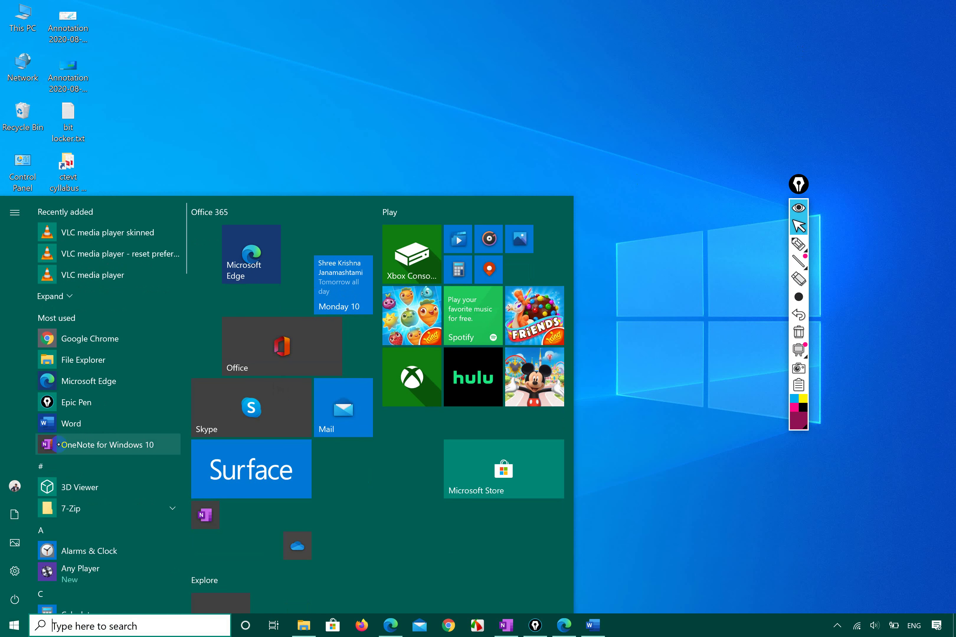
{"action": "left_click", "coordinate": [66, 629]}
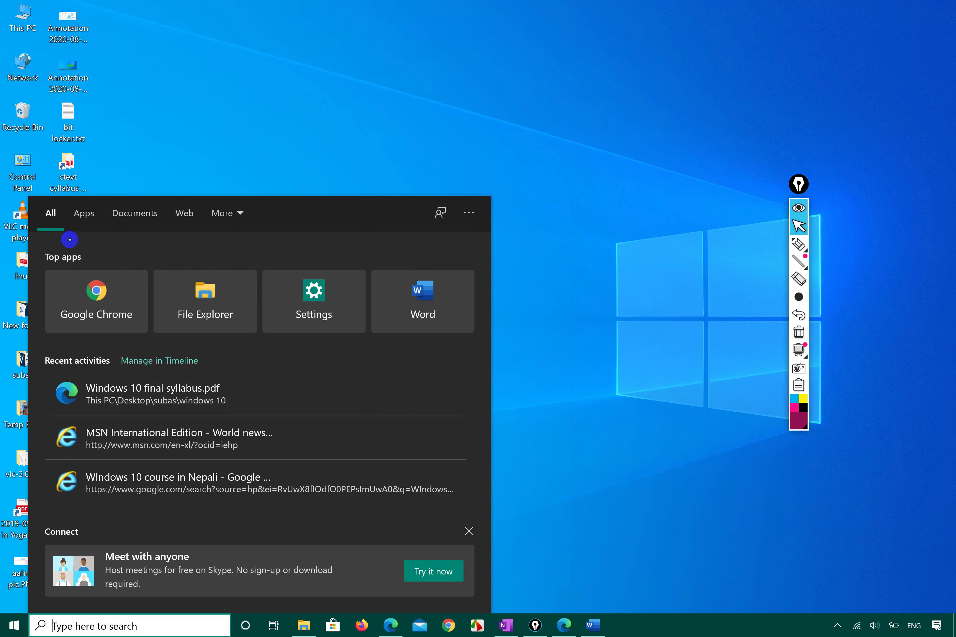
{"action": "left_click", "coordinate": [78, 214]}
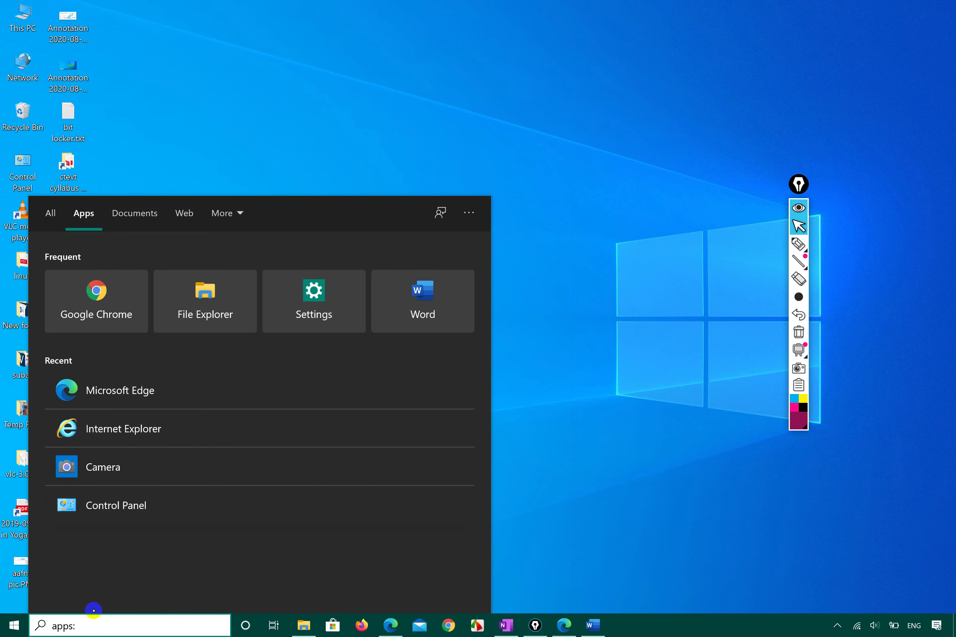
{"action": "type", "text": "edge"}
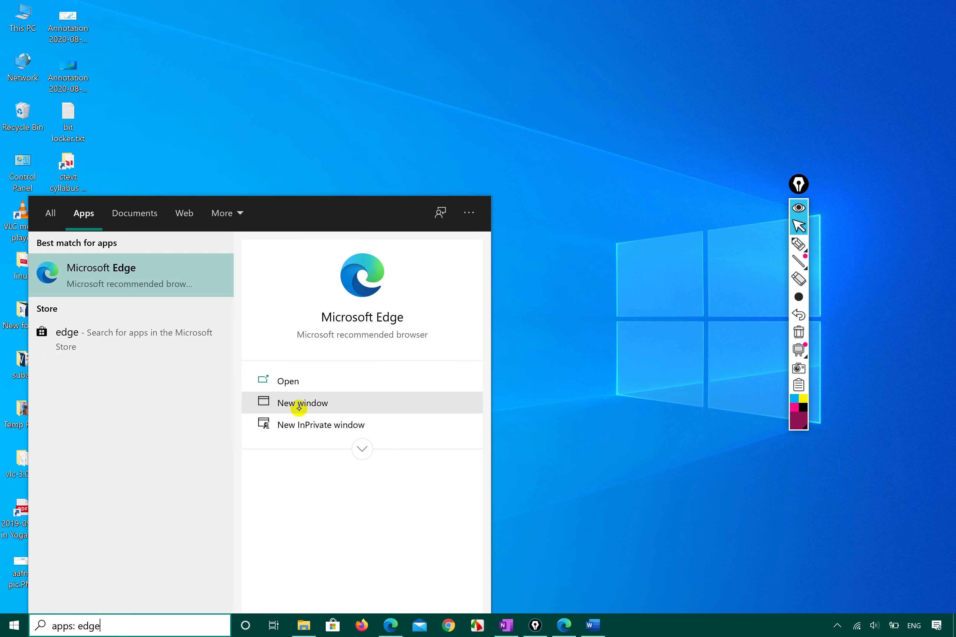
{"action": "left_click", "coordinate": [299, 408]}
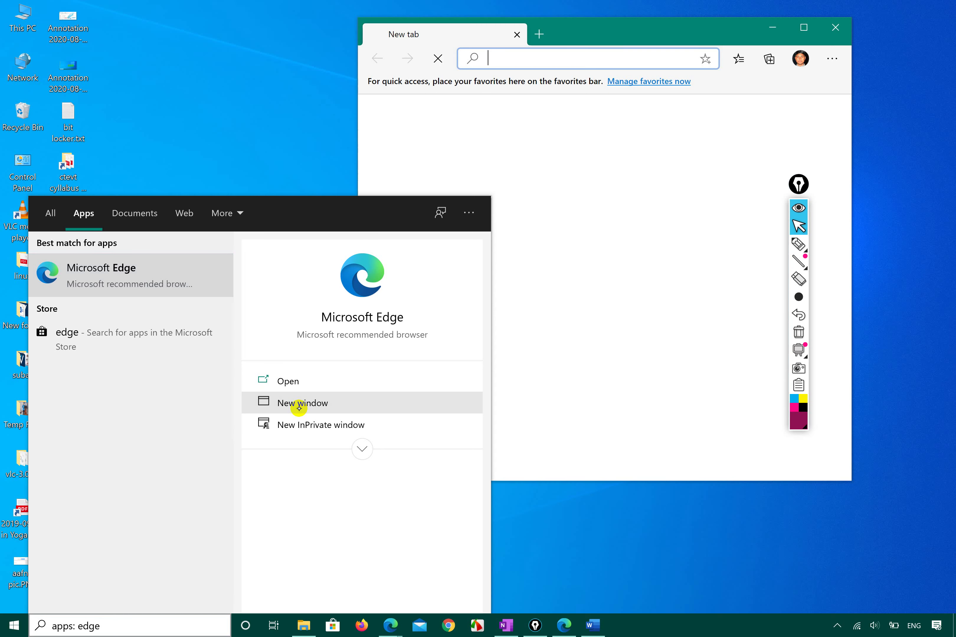
{"action": "left_click", "coordinate": [801, 30]}
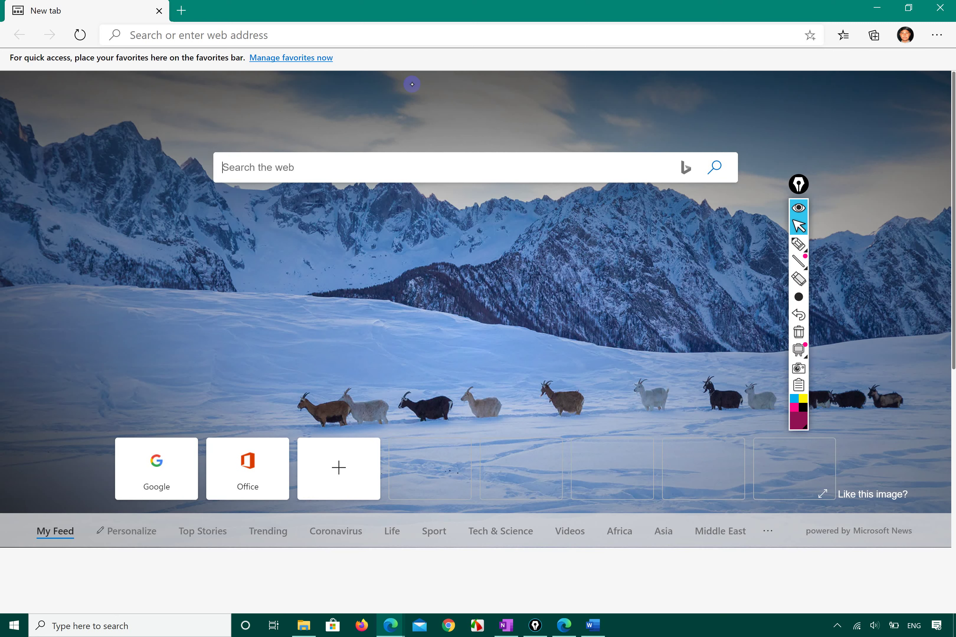
- Open the browsing history page and look through all of its entries
{"action": "key", "text": "ctrl+h"}
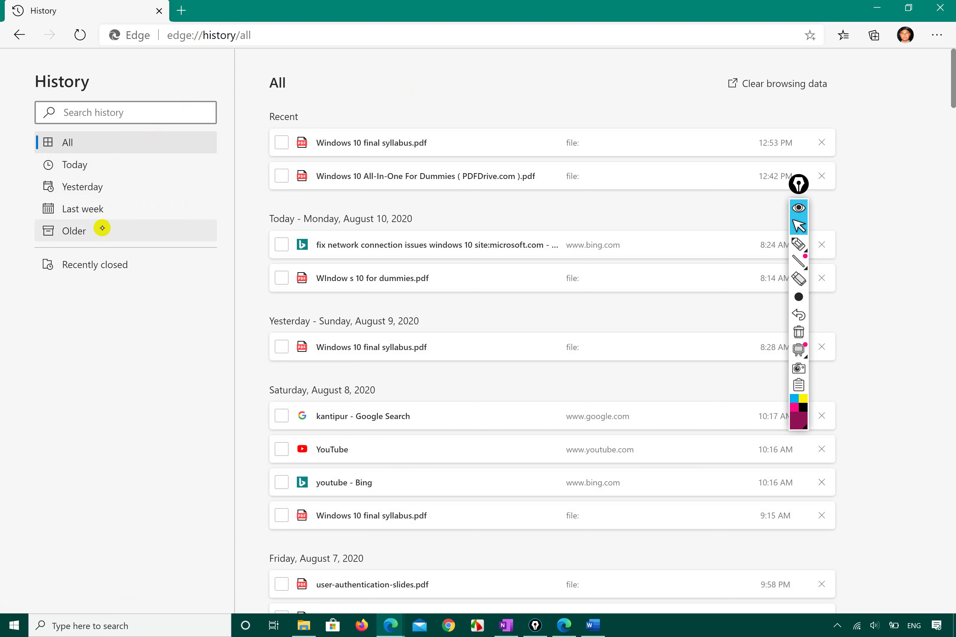
{"action": "scroll", "coordinate": [403, 450], "scroll_direction": "down", "scroll_amount": 5}
{"action": "scroll", "coordinate": [405, 452], "scroll_direction": "up", "scroll_amount": 5}
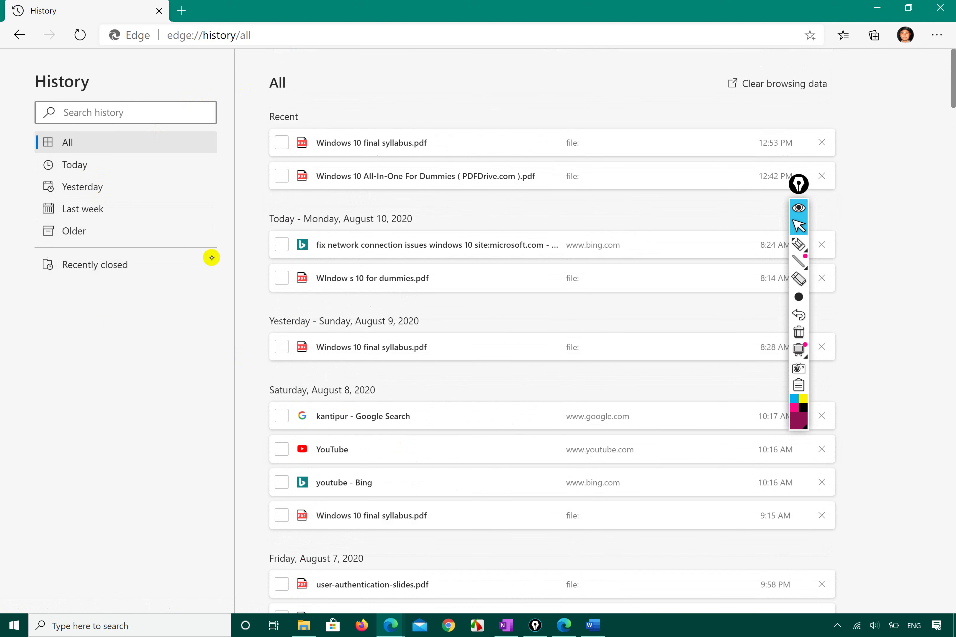
- Open a new browser tab beside the History tab
{"action": "left_click", "coordinate": [182, 10]}
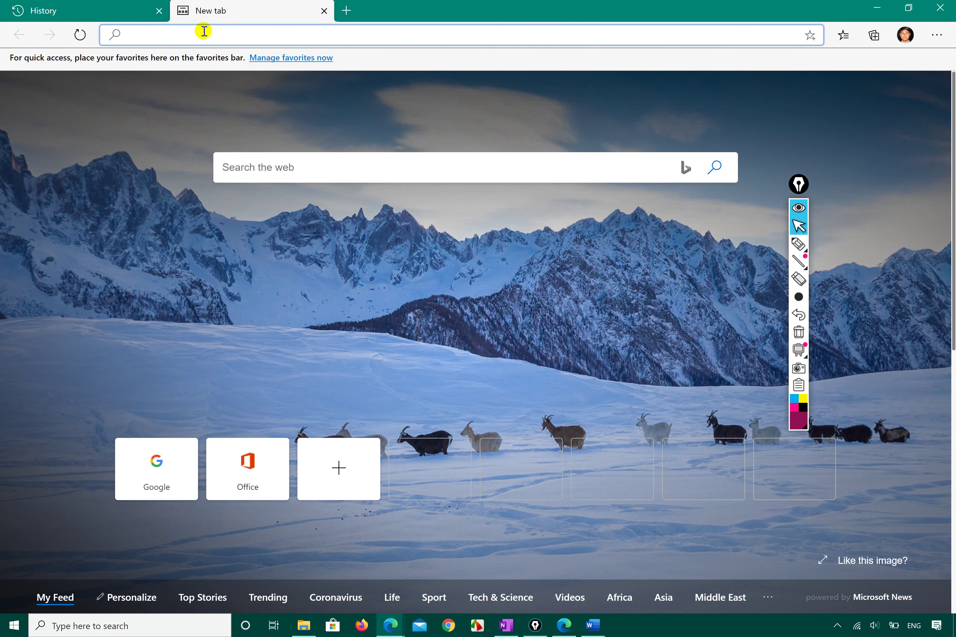
{"action": "left_click", "coordinate": [270, 174]}
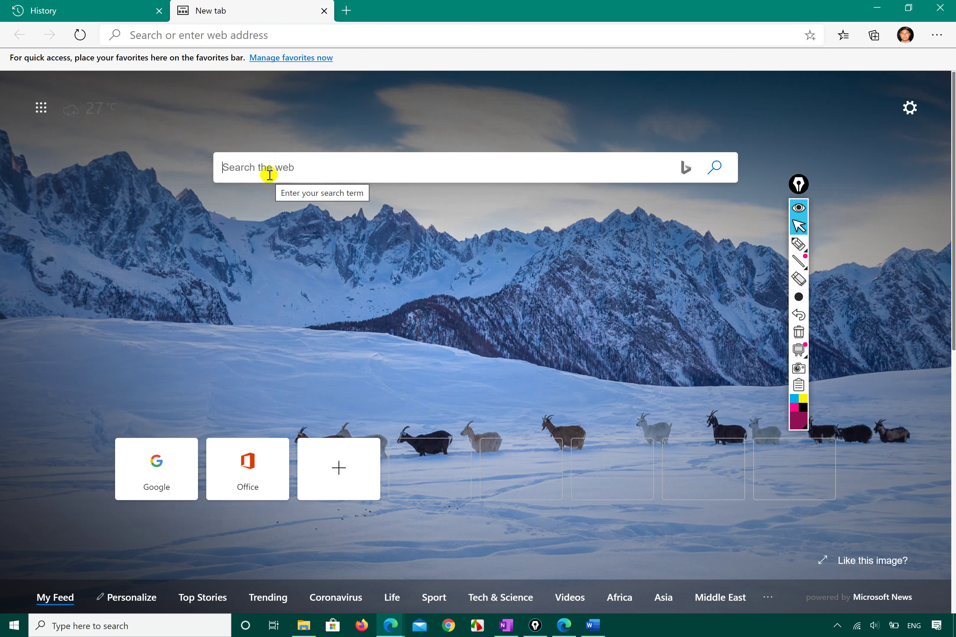
{"action": "scroll", "coordinate": [320, 309], "scroll_direction": "down", "scroll_amount": 3}
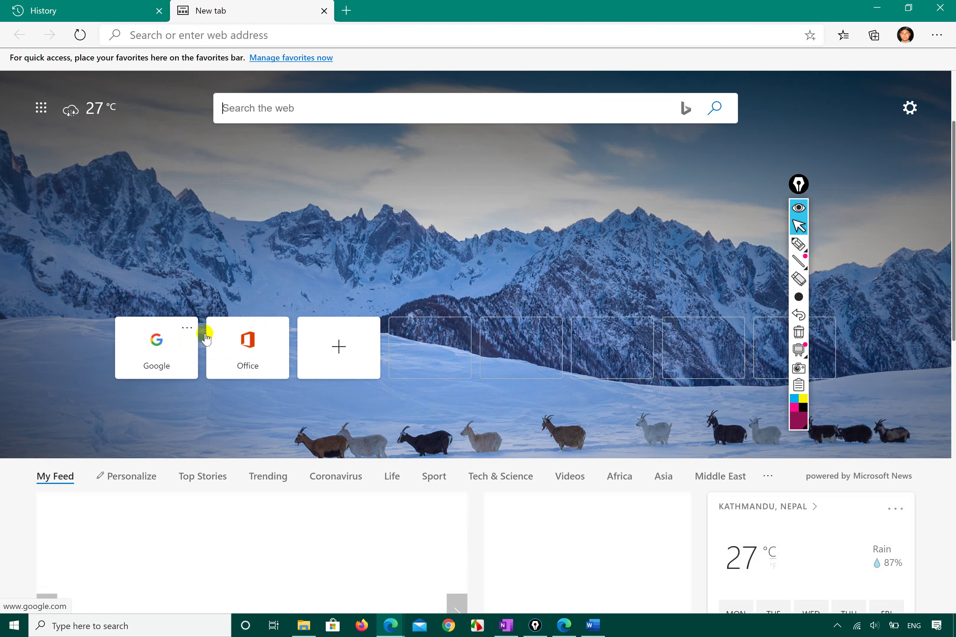
- Move the annotation toolbar out of the way and draw a freehand dark magenta loop around the quick-link tiles
{"action": "left_click", "coordinate": [798, 244]}
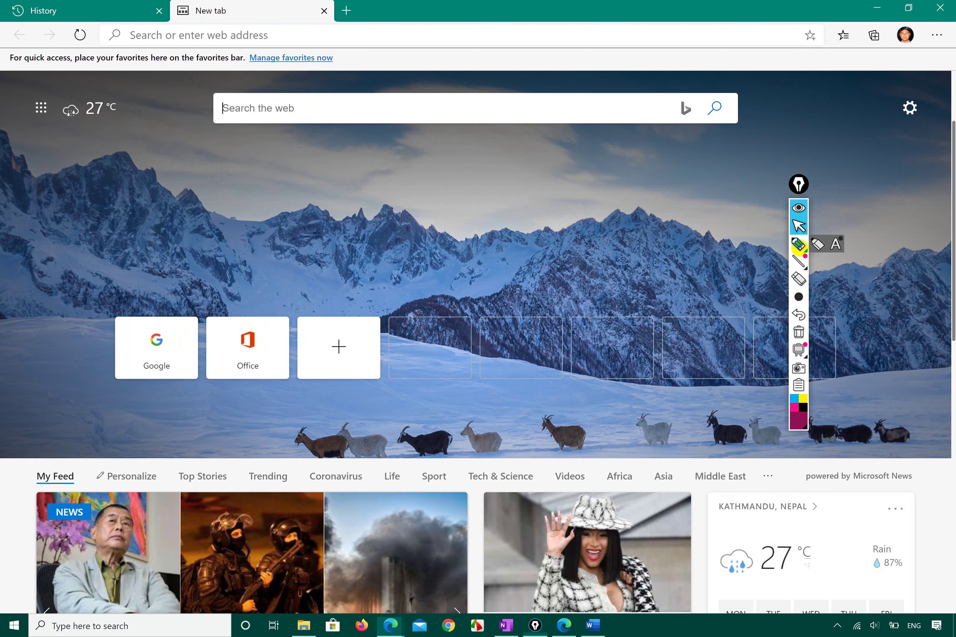
{"action": "left_click_drag", "start_coordinate": [800, 187], "coordinate": [843, 70]}
{"action": "left_click_drag", "start_coordinate": [576, 200], "coordinate": [365, 230]}
{"action": "mouse_move", "coordinate": [270, 251]}
{"action": "left_mouse_down"}
{"action": "mouse_move", "coordinate": [81, 324]}
{"action": "mouse_move", "coordinate": [384, 397]}
{"action": "mouse_move", "coordinate": [784, 396]}
{"action": "mouse_move", "coordinate": [872, 353]}
{"action": "mouse_move", "coordinate": [562, 200]}
{"action": "left_mouse_up"}
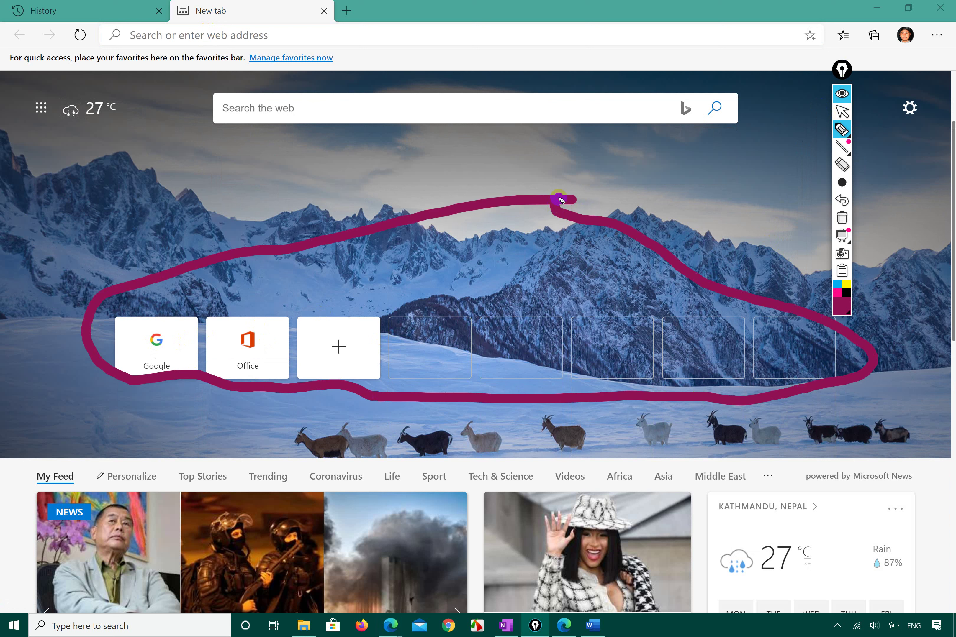
{"action": "left_click", "coordinate": [844, 110]}
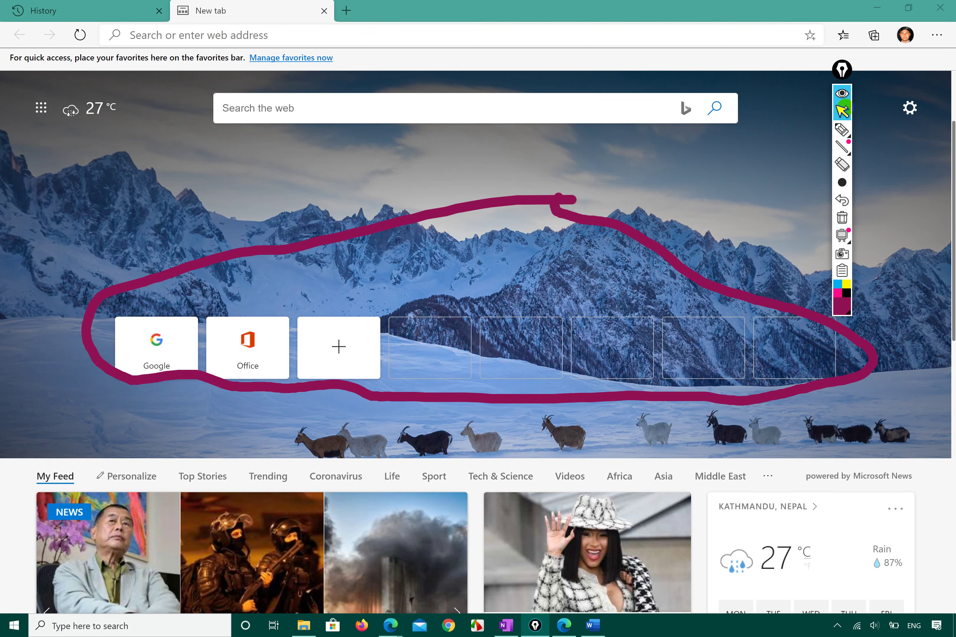
- Start adding a quick-link website named "Nepal online school" and clear the pen drawing from the screen
{"action": "left_click", "coordinate": [534, 334]}
{"action": "left_click", "coordinate": [324, 337]}
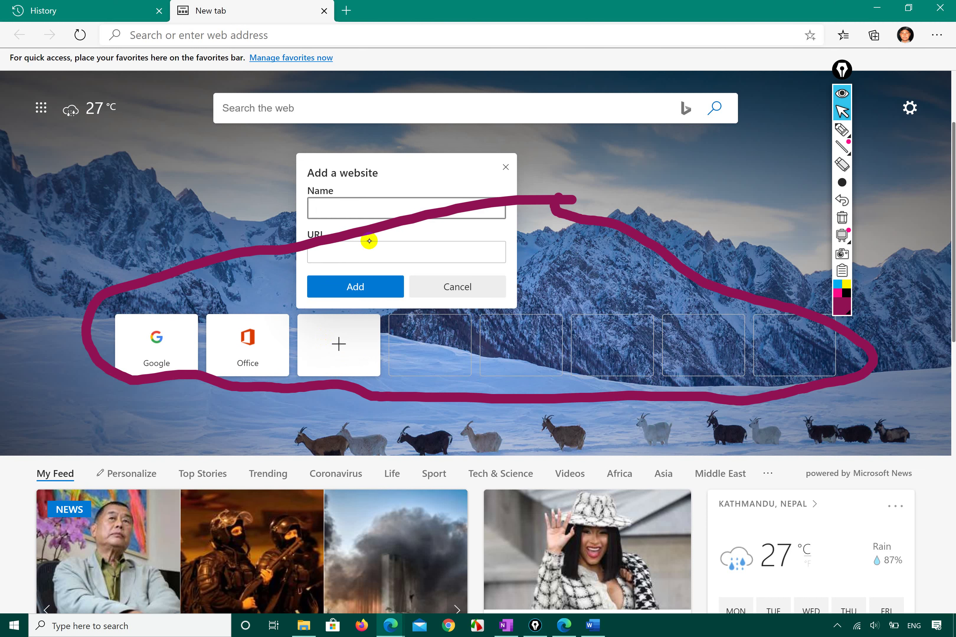
{"action": "type", "text": "Nepal"}
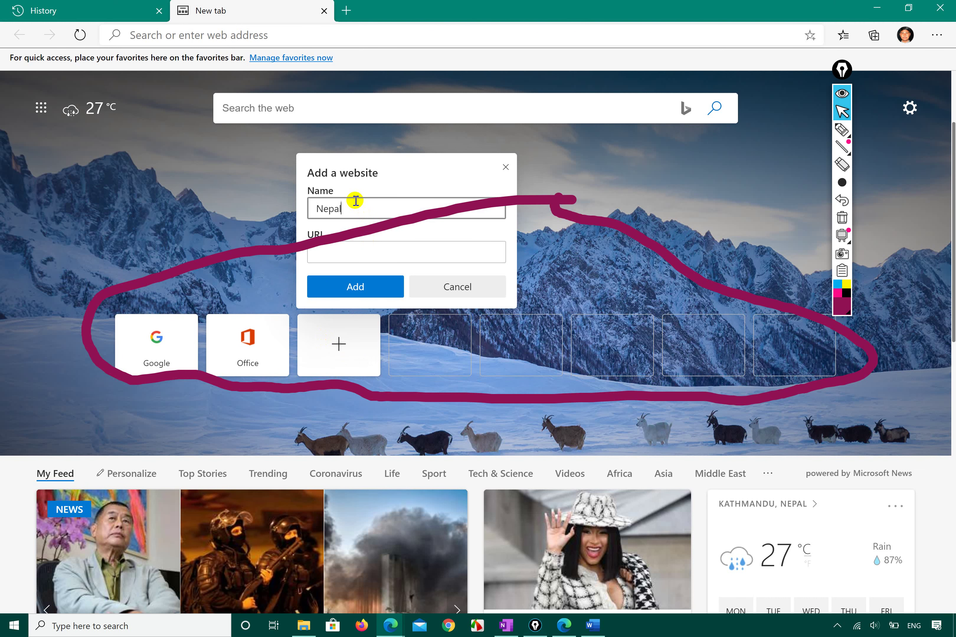
{"action": "type", "text": " online school"}
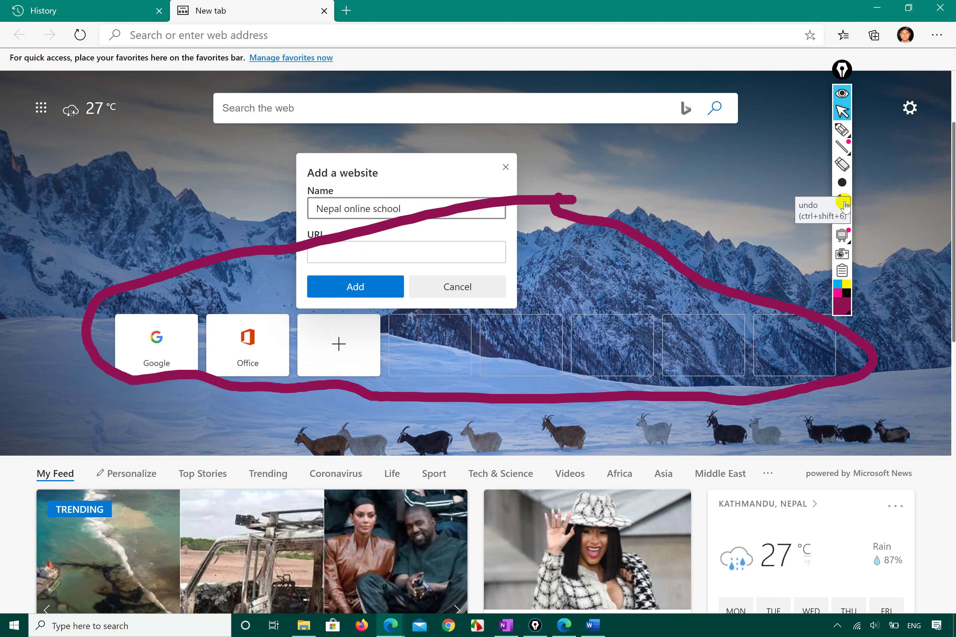
{"action": "left_click", "coordinate": [842, 217]}
{"action": "left_click", "coordinate": [389, 248]}
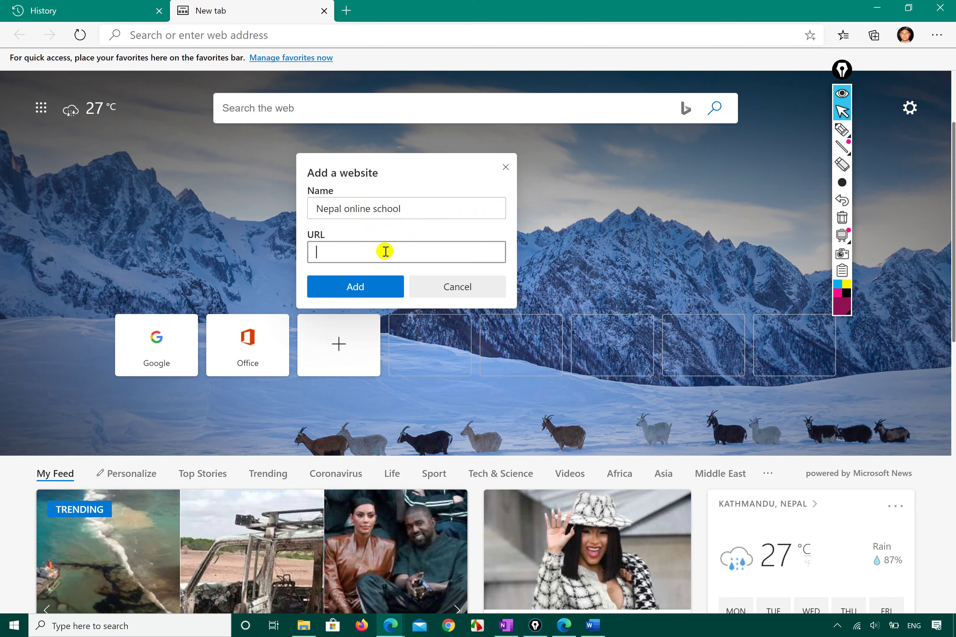
- In another tab, search for "nepal online shool .org" and open the nepalonlineschool.org result
{"action": "left_click", "coordinate": [346, 9]}
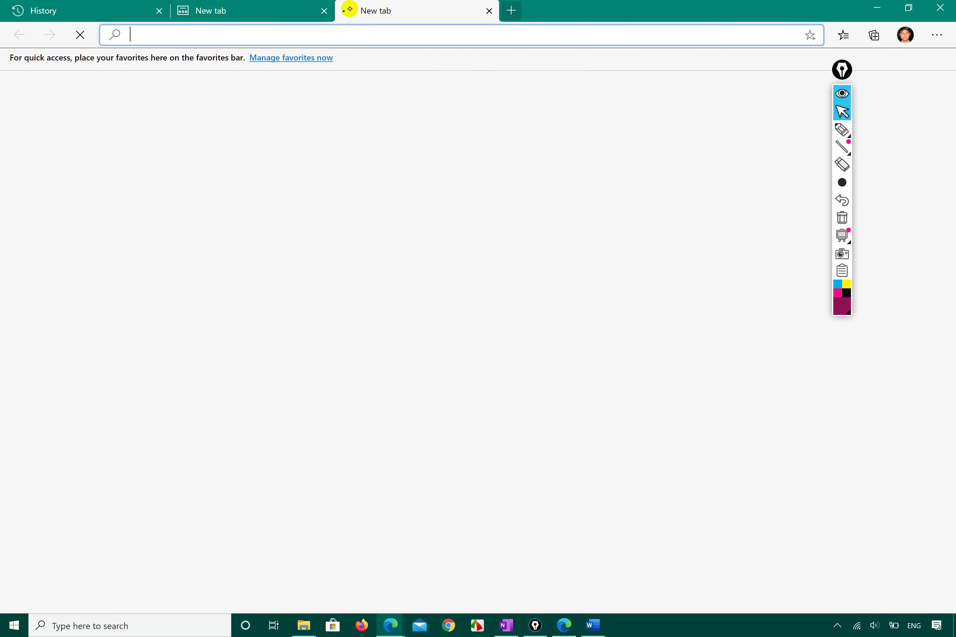
{"action": "type", "text": "nepal "}
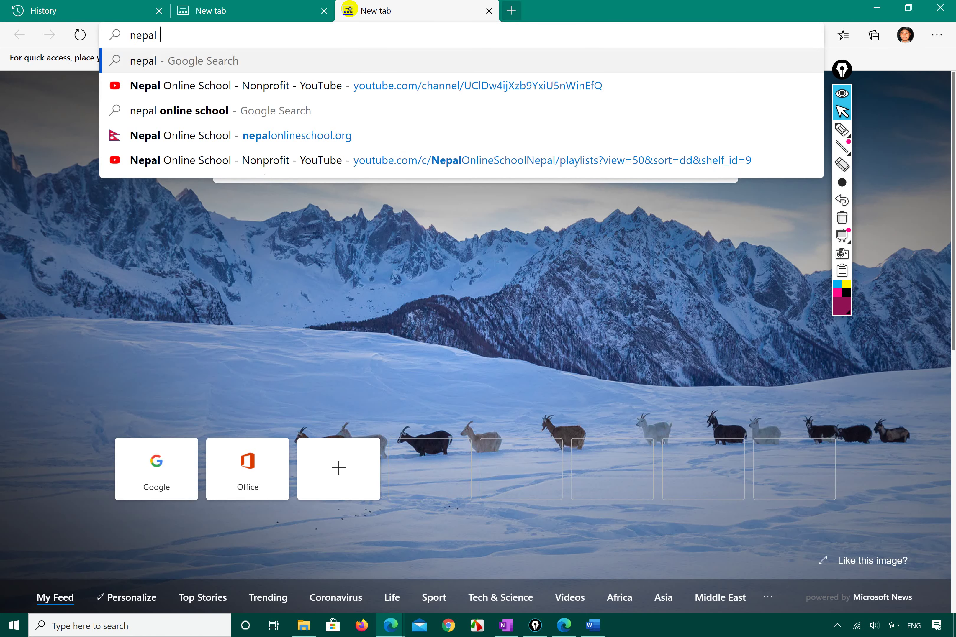
{"action": "type", "text": "online sch"}
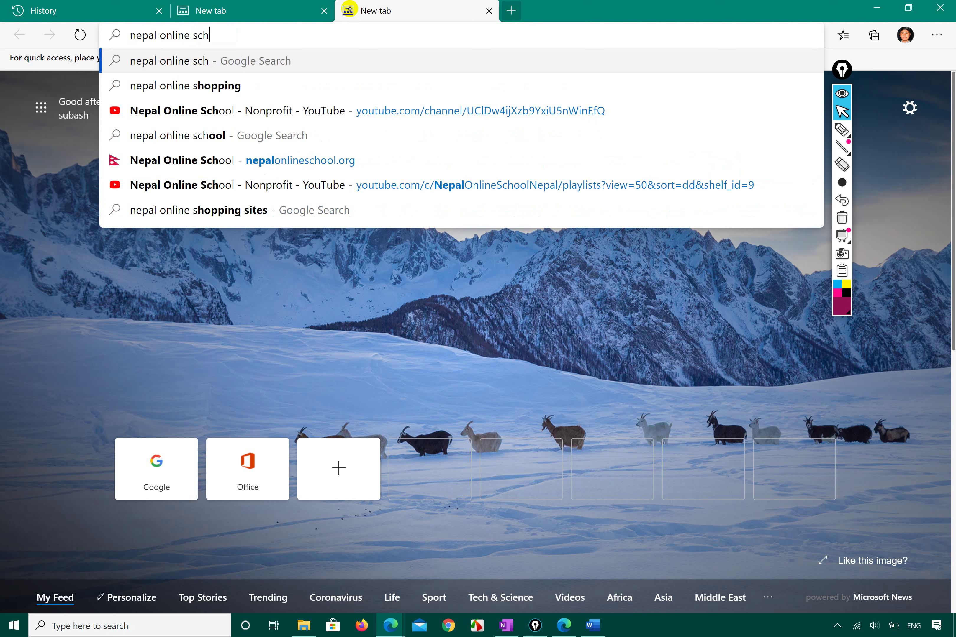
{"action": "key", "text": "BackSpace"}
{"action": "key", "text": "BackSpace"}
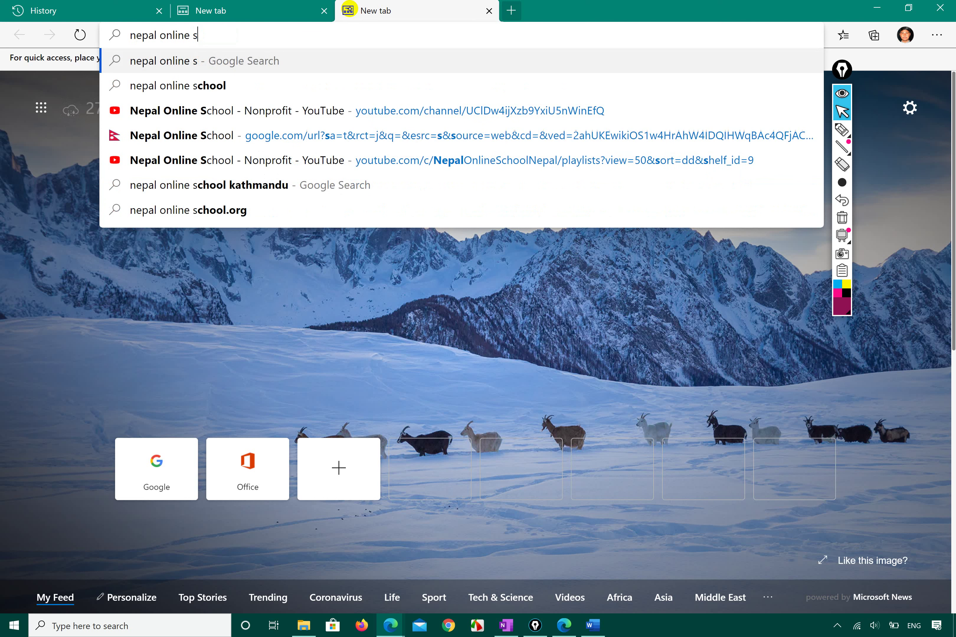
{"action": "type", "text": "hool .org"}
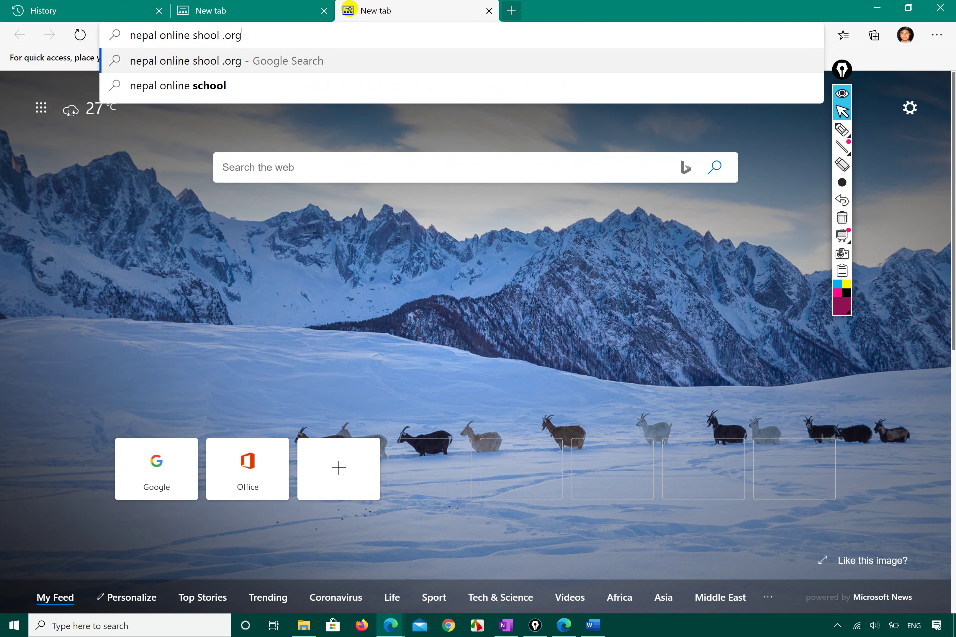
{"action": "key", "text": "Return"}
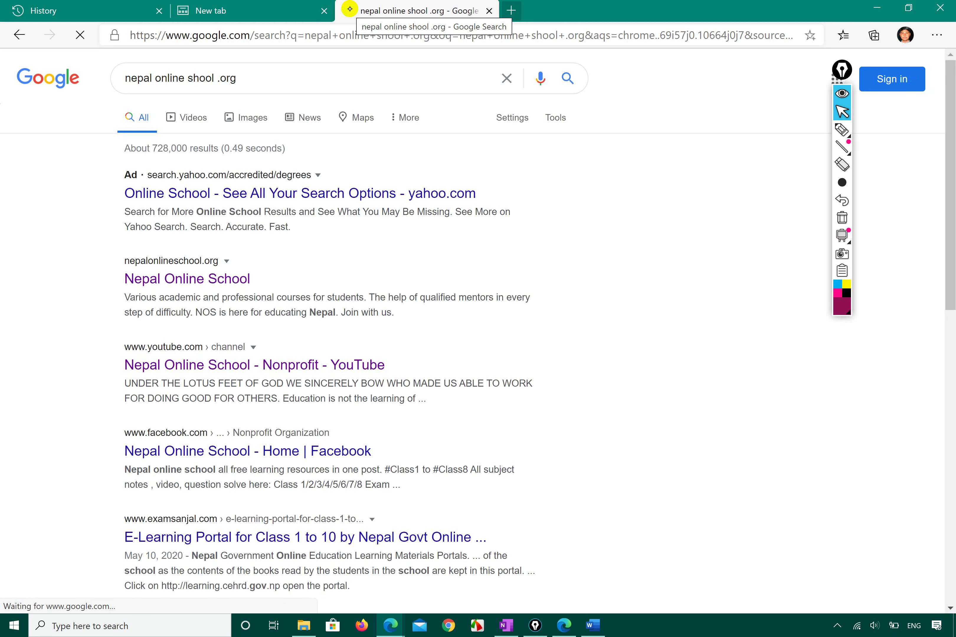
{"action": "left_click", "coordinate": [186, 280]}
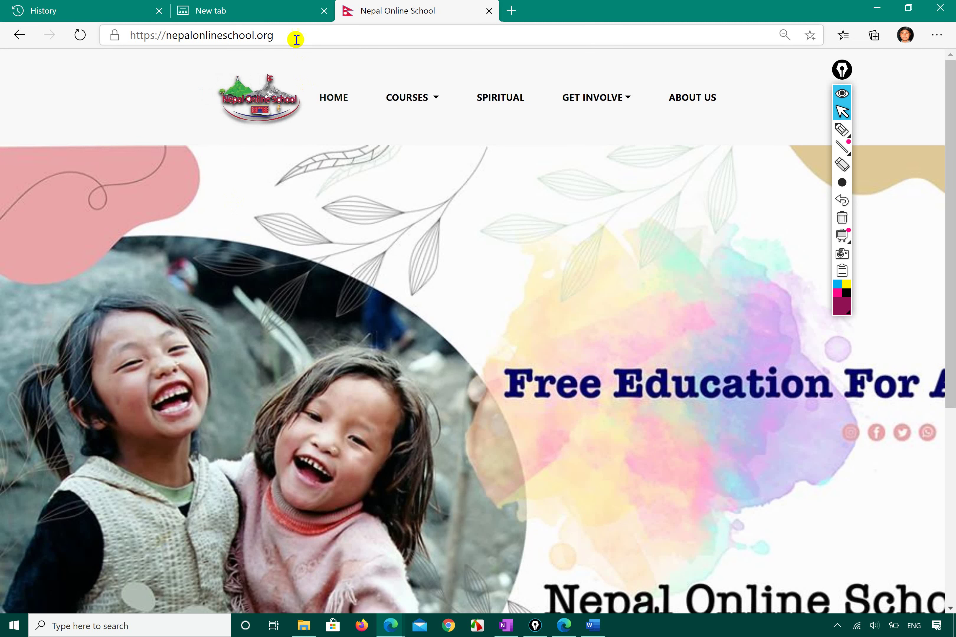
{"action": "double_click", "coordinate": [288, 34]}
{"action": "left_click", "coordinate": [288, 33]}
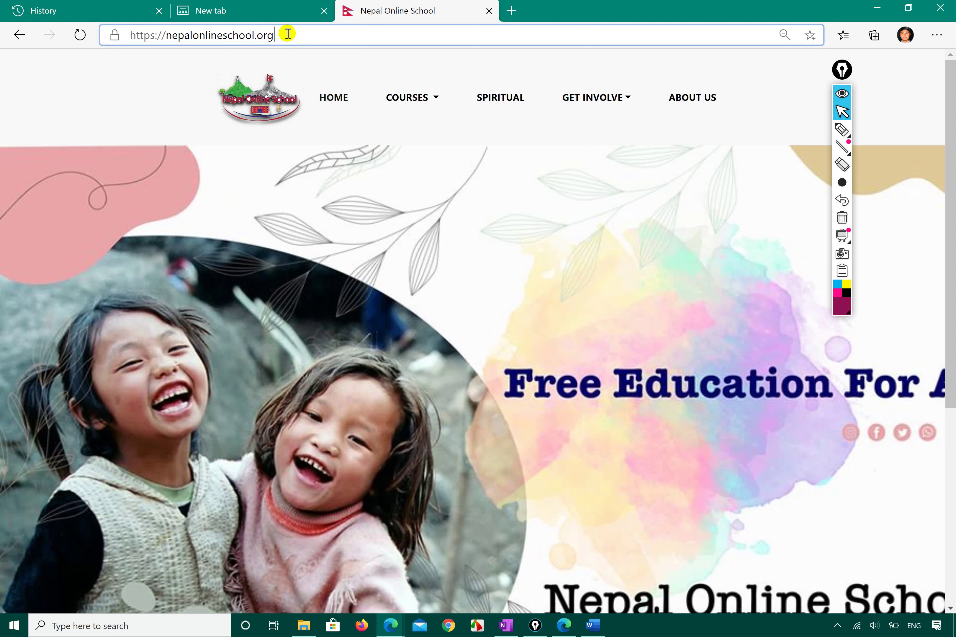
{"action": "triple_click", "coordinate": [288, 34]}
{"action": "key", "text": "ctrl+c"}
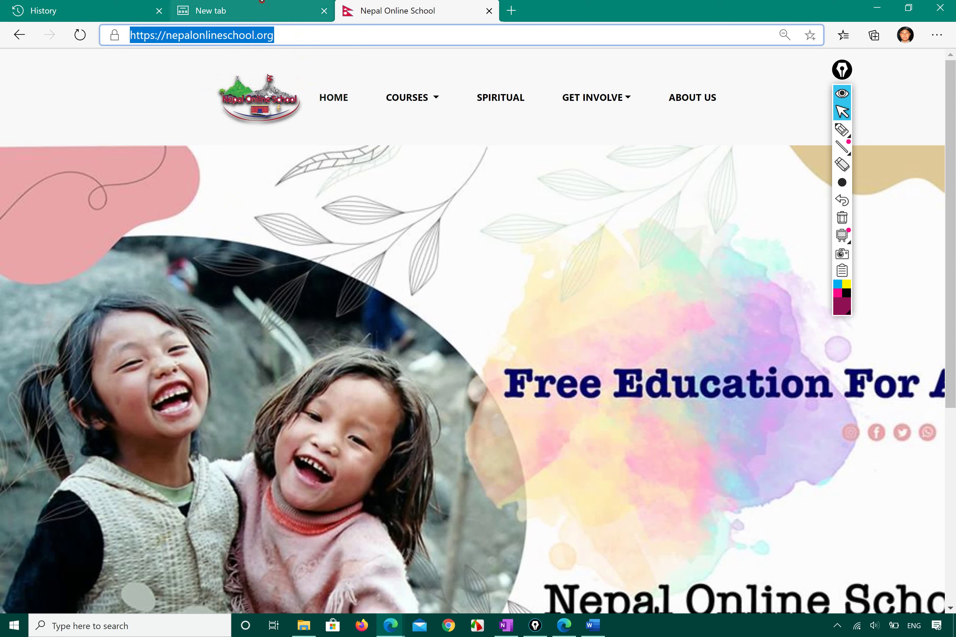
{"action": "left_click", "coordinate": [255, 8]}
{"action": "left_click", "coordinate": [323, 245]}
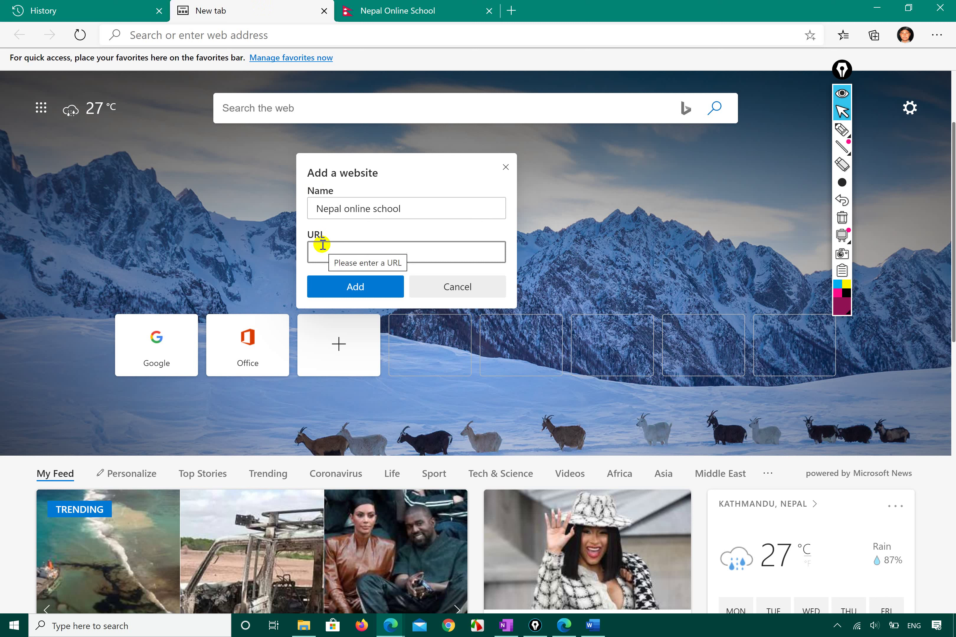
{"action": "left_click", "coordinate": [323, 249]}
{"action": "key", "text": "ctrl+v"}
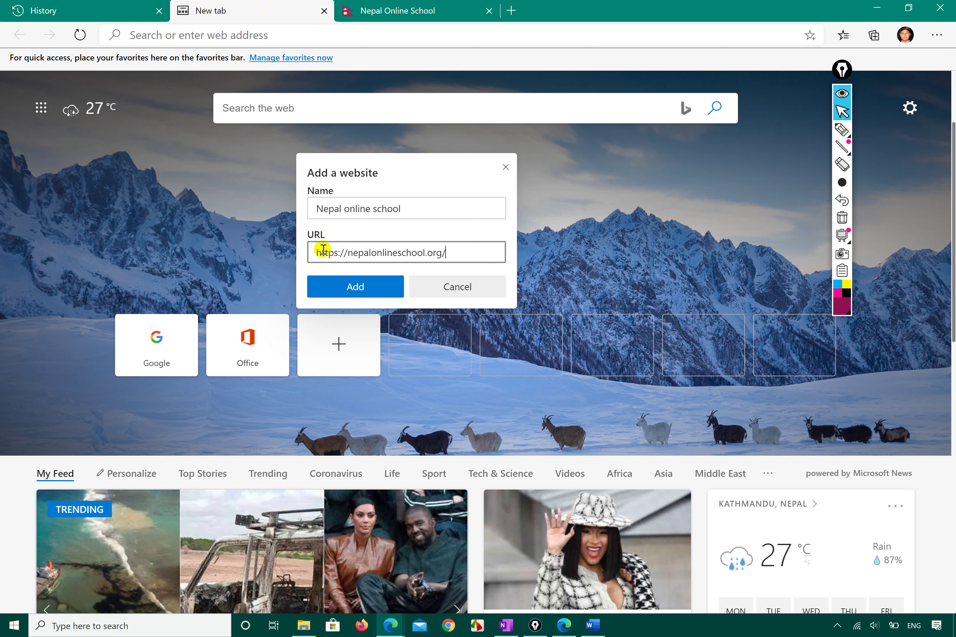
- Save the "Nepal online school" quick link and open the site from its tile
{"action": "left_click", "coordinate": [352, 287]}
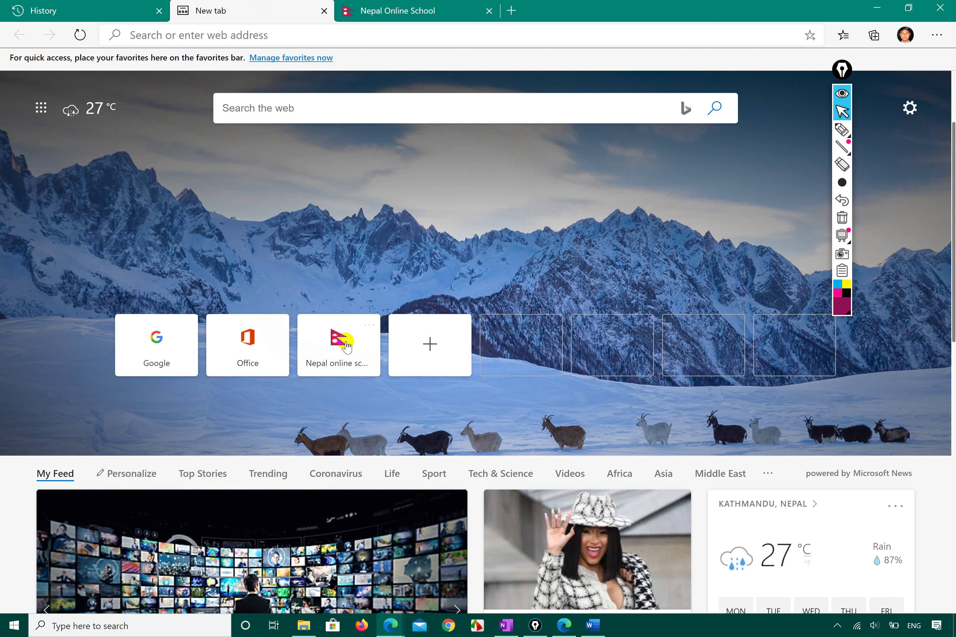
{"action": "left_click", "coordinate": [330, 346]}
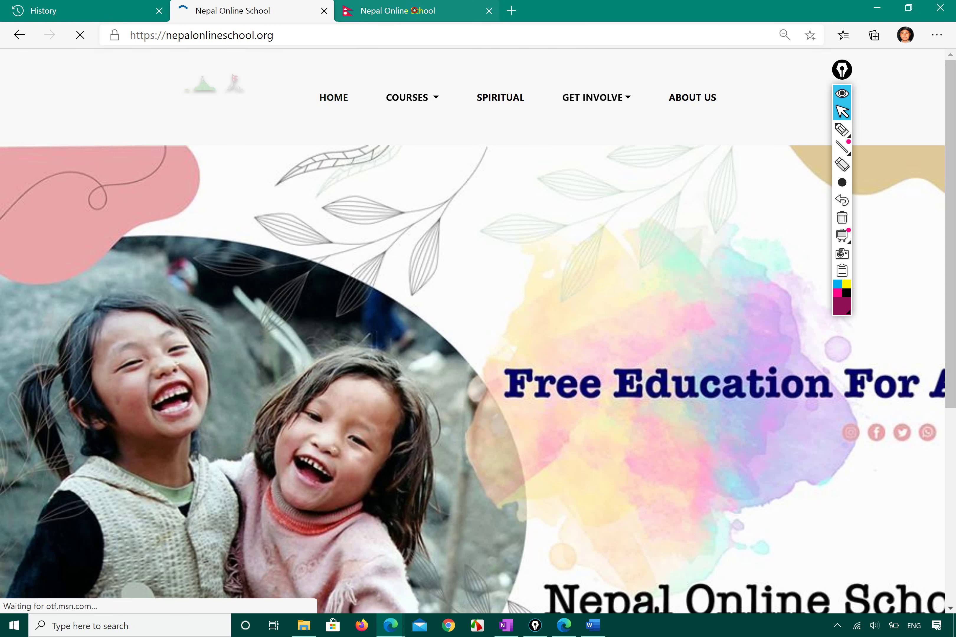
{"action": "left_click", "coordinate": [443, 7]}
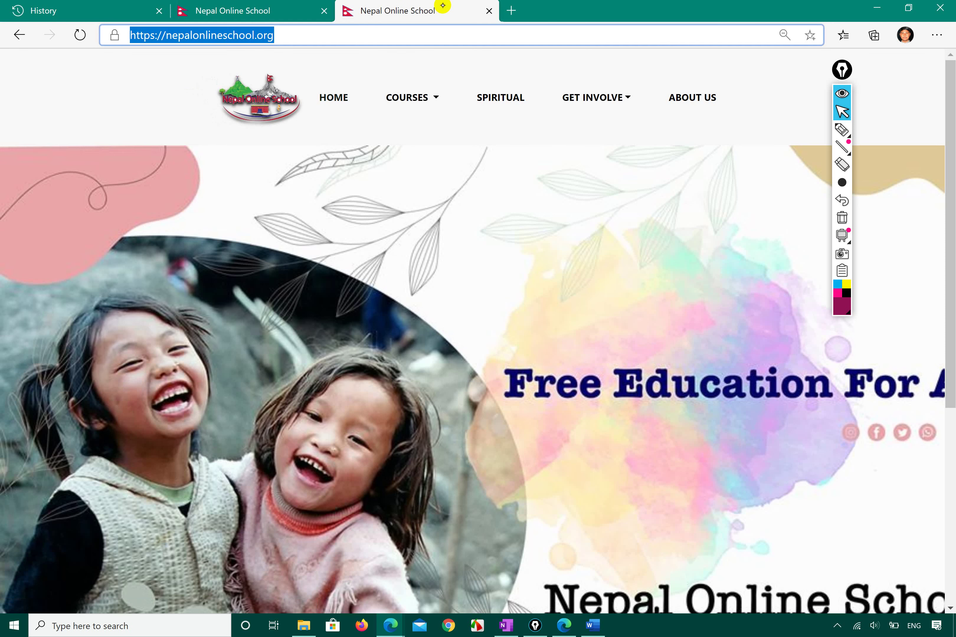
{"action": "left_click", "coordinate": [511, 11]}
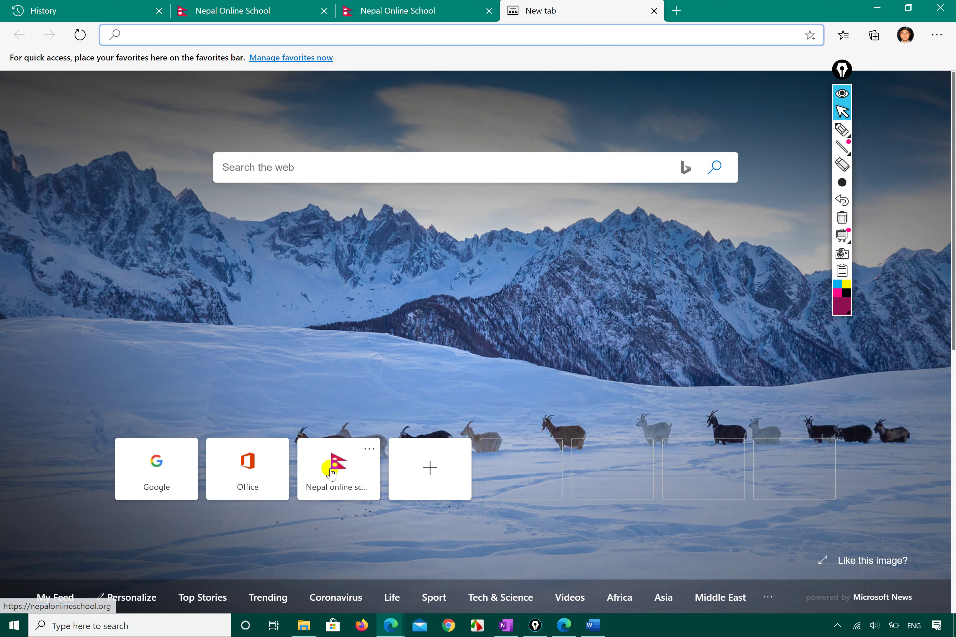
{"action": "left_click", "coordinate": [322, 164]}
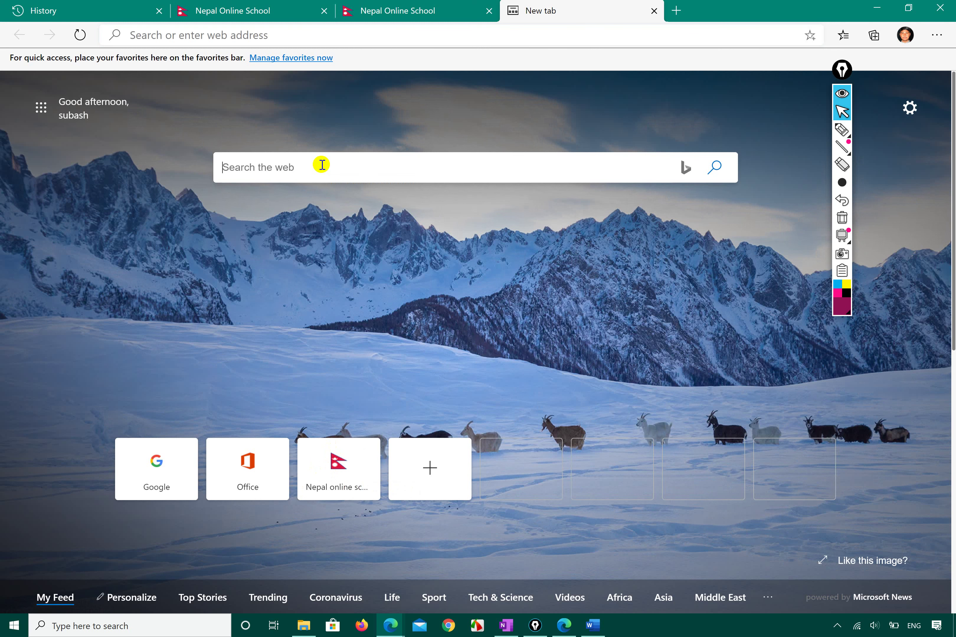
{"action": "type", "text": "youtube"}
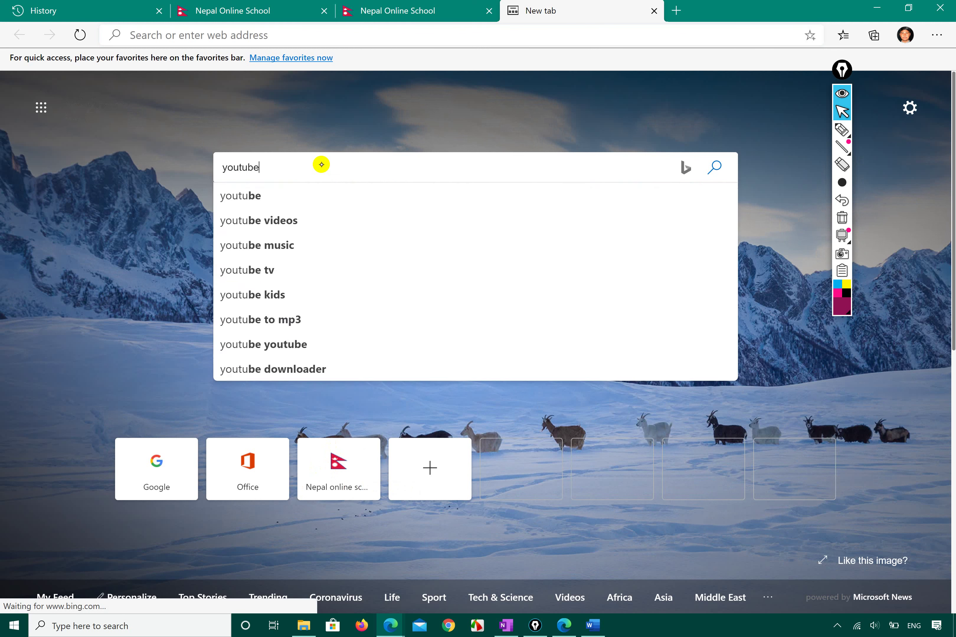
{"action": "key", "text": "Return"}
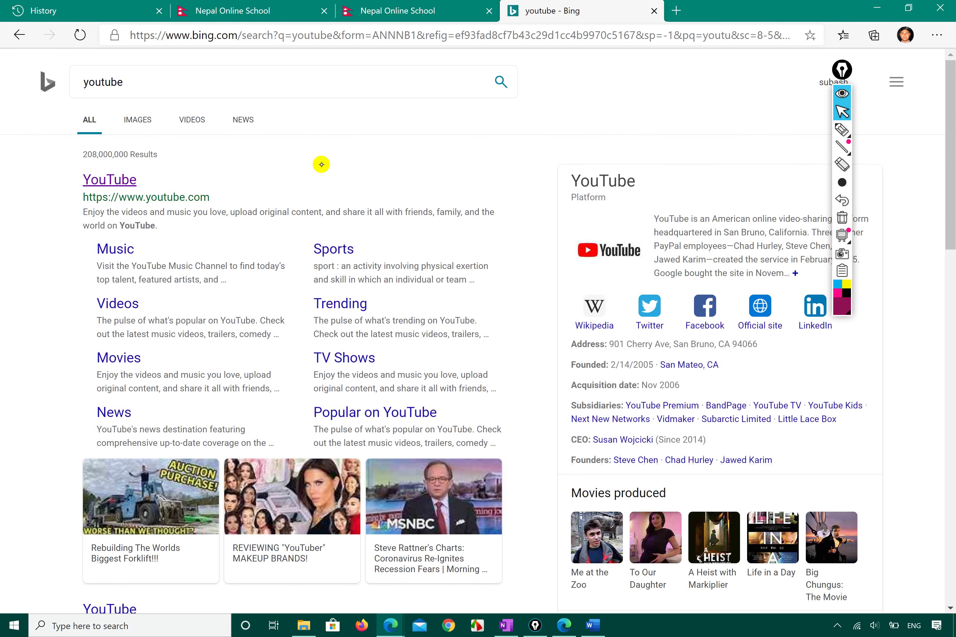
{"action": "left_click", "coordinate": [121, 180]}
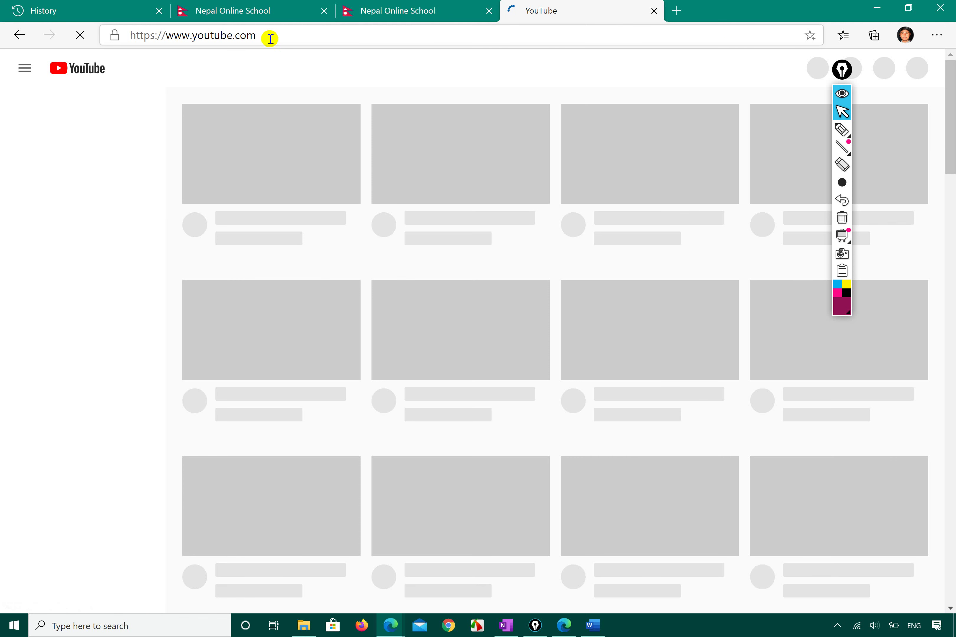
{"action": "double_click", "coordinate": [271, 38]}
{"action": "left_click", "coordinate": [270, 38]}
{"action": "triple_click", "coordinate": [270, 38]}
{"action": "key", "text": "ctrl+c"}
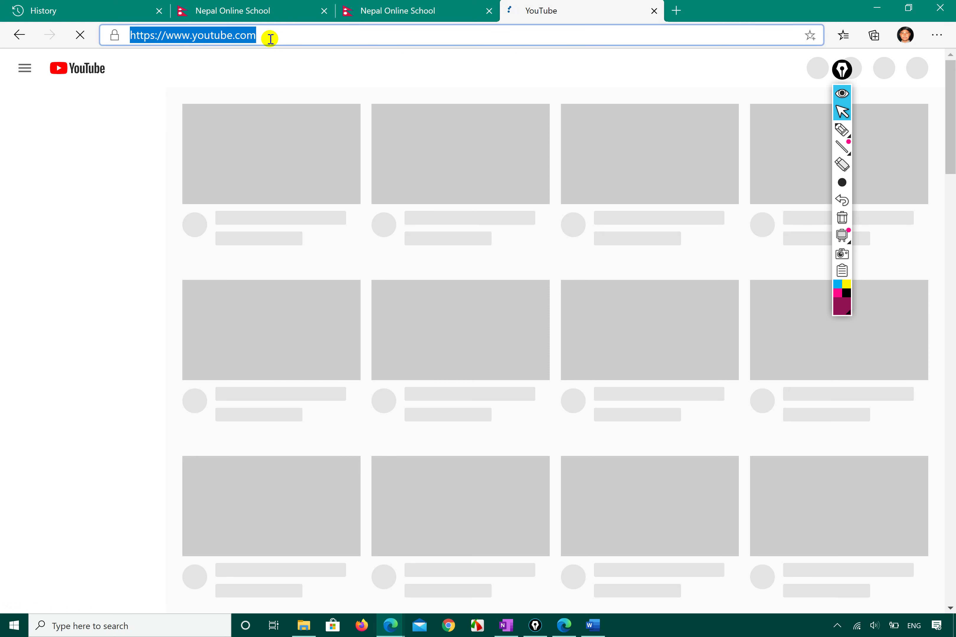
{"action": "right_click", "coordinate": [235, 36]}
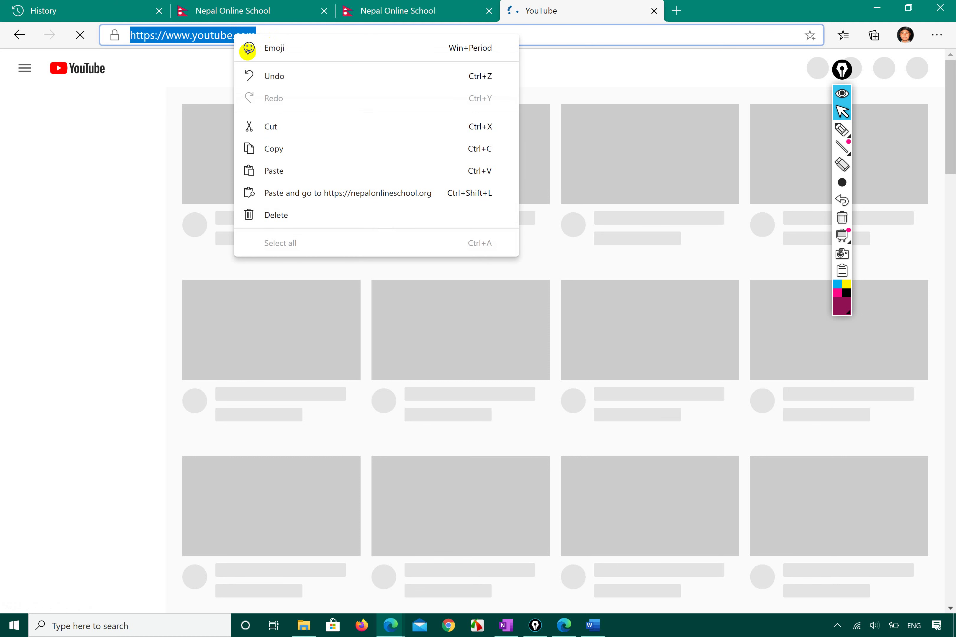
{"action": "left_click", "coordinate": [279, 151]}
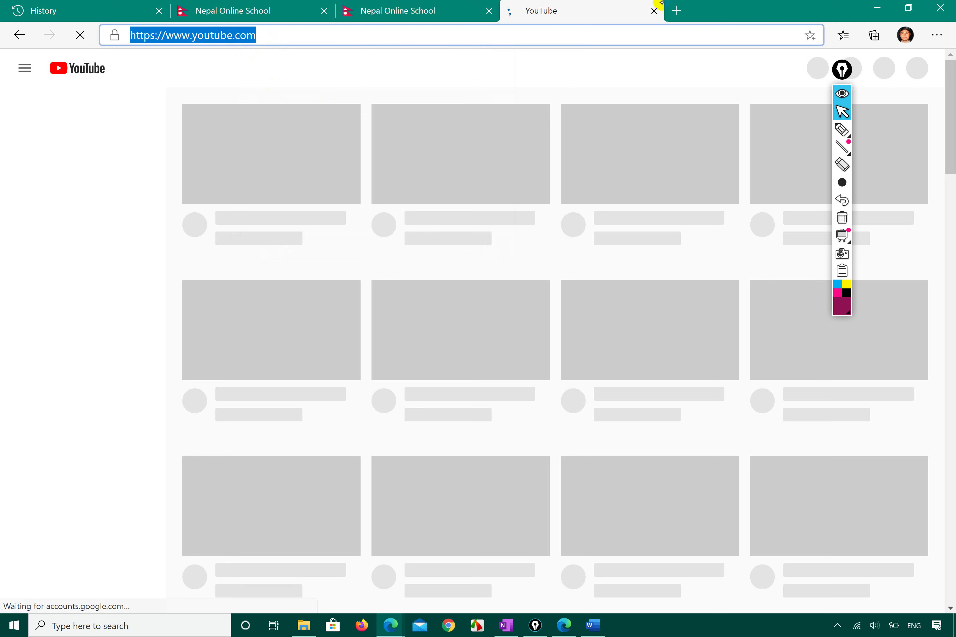
{"action": "left_click", "coordinate": [677, 11]}
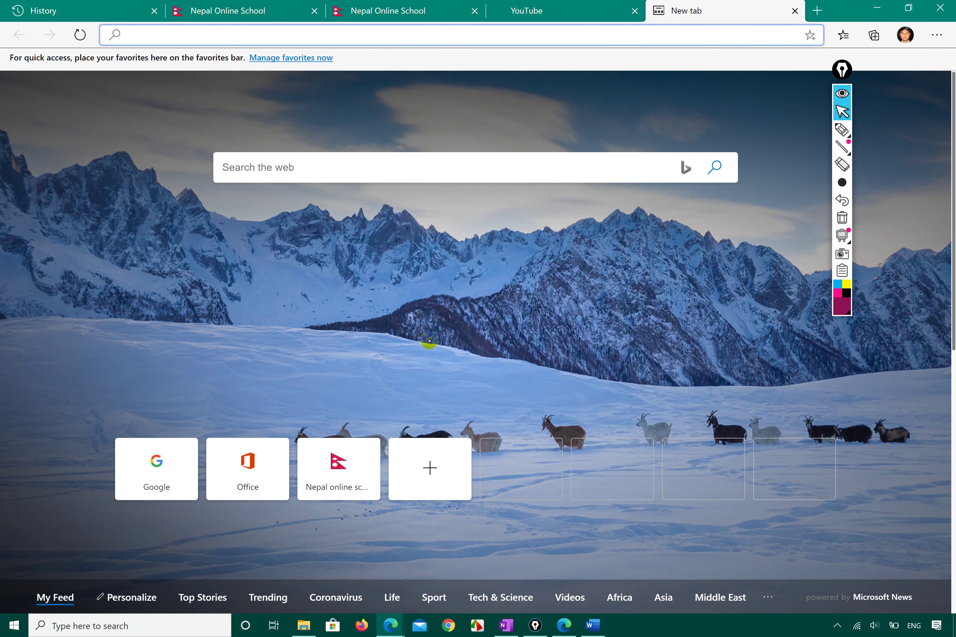
{"action": "left_click", "coordinate": [425, 468]}
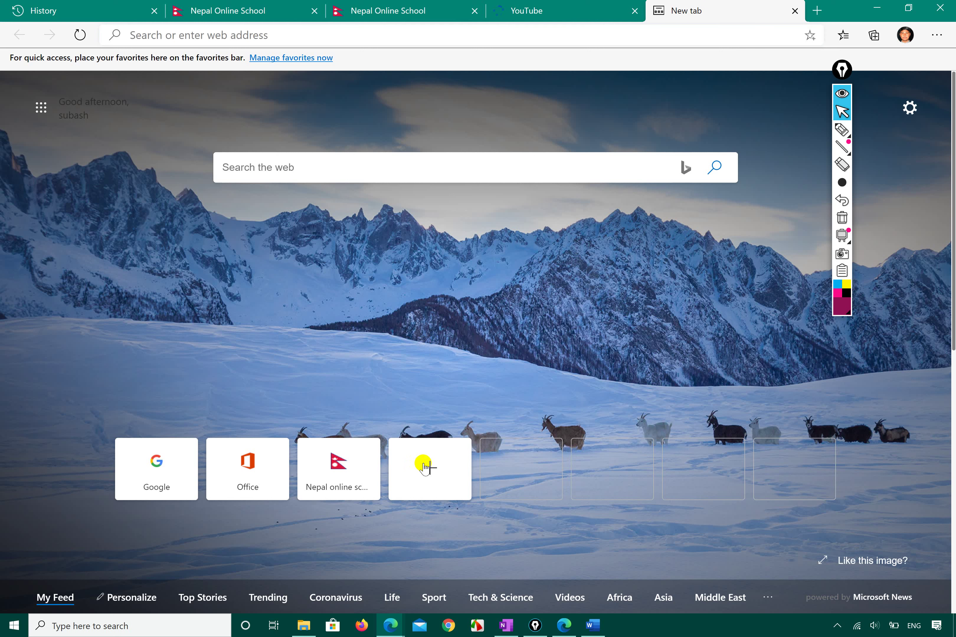
{"action": "type", "text": "Youtube"}
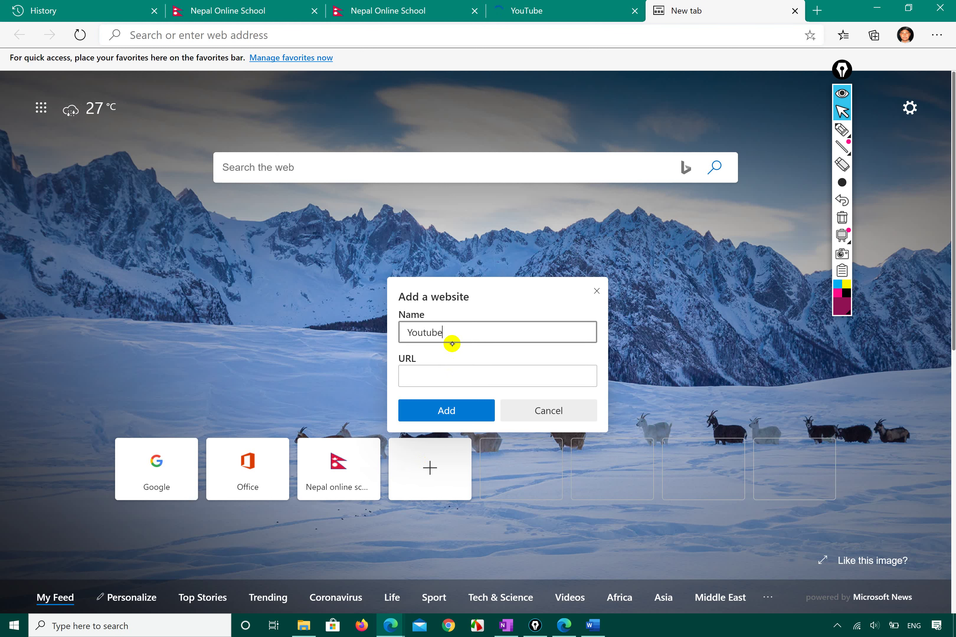
{"action": "left_click", "coordinate": [431, 373]}
{"action": "key", "text": "ctrl+v"}
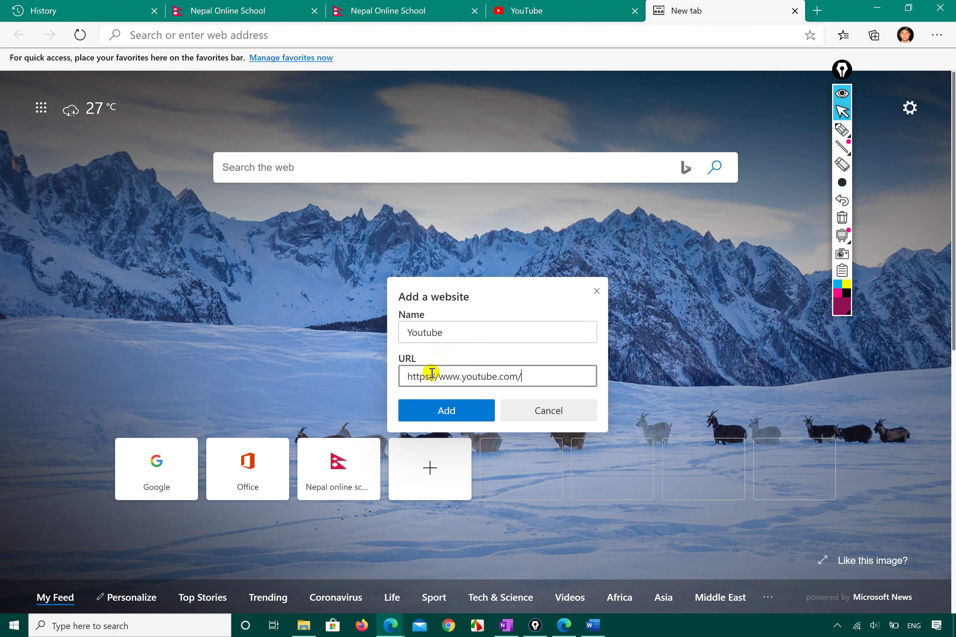
{"action": "left_click", "coordinate": [441, 409]}
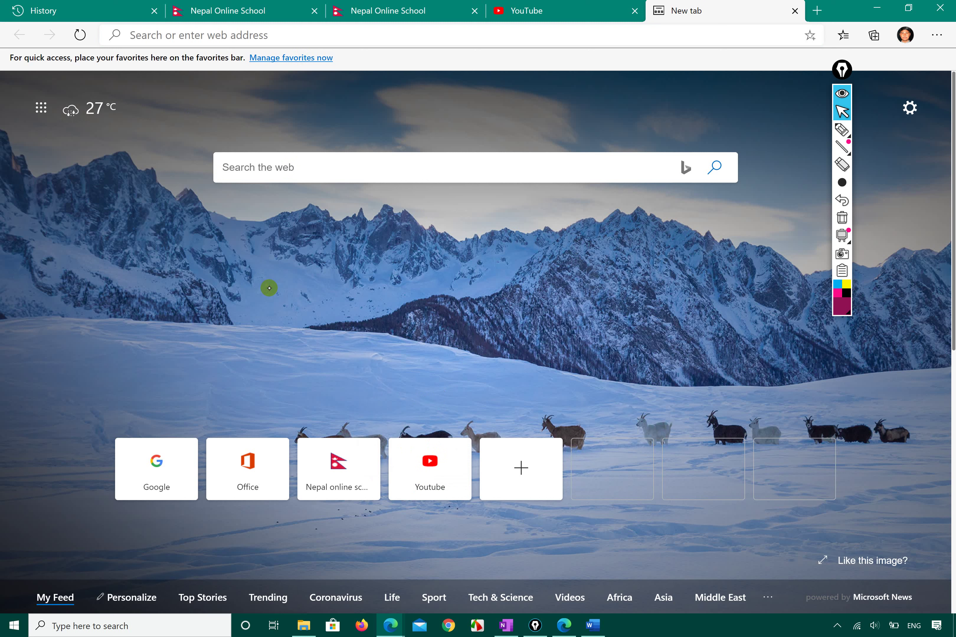
- Draw a freehand dark magenta loop around the Bing icon in the web search box and return to the normal pointer
{"action": "left_click", "coordinate": [842, 130]}
{"action": "mouse_move", "coordinate": [700, 142]}
{"action": "left_mouse_down"}
{"action": "mouse_move", "coordinate": [654, 157]}
{"action": "mouse_move", "coordinate": [690, 197]}
{"action": "mouse_move", "coordinate": [704, 147]}
{"action": "left_mouse_up"}
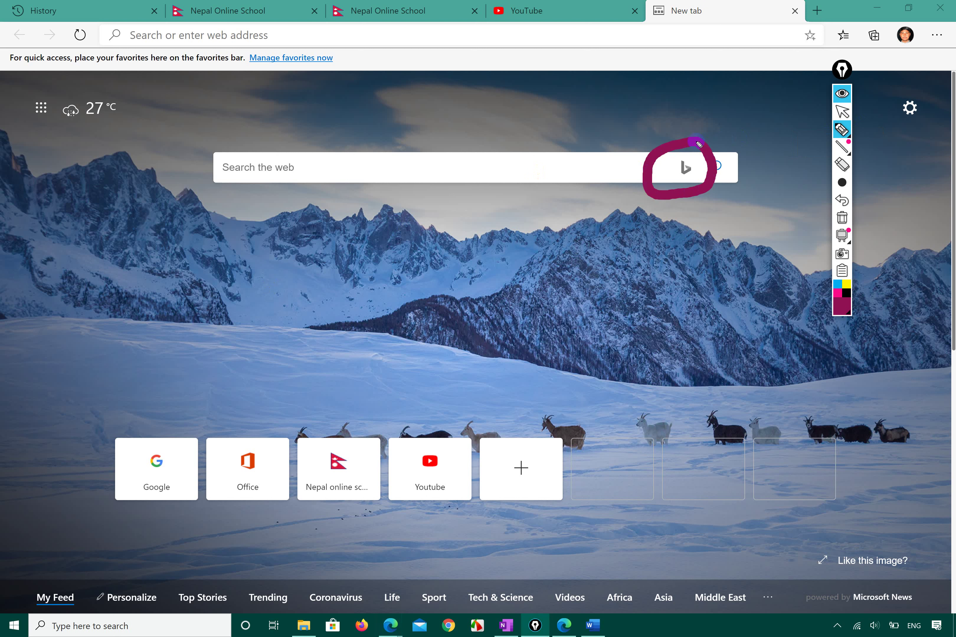
{"action": "mouse_move", "coordinate": [699, 145]}
{"action": "left_mouse_down"}
{"action": "mouse_move", "coordinate": [671, 142]}
{"action": "mouse_move", "coordinate": [644, 180]}
{"action": "mouse_move", "coordinate": [668, 193]}
{"action": "left_mouse_up"}
{"action": "mouse_move", "coordinate": [844, 138]}
{"action": "left_click", "coordinate": [842, 111]}
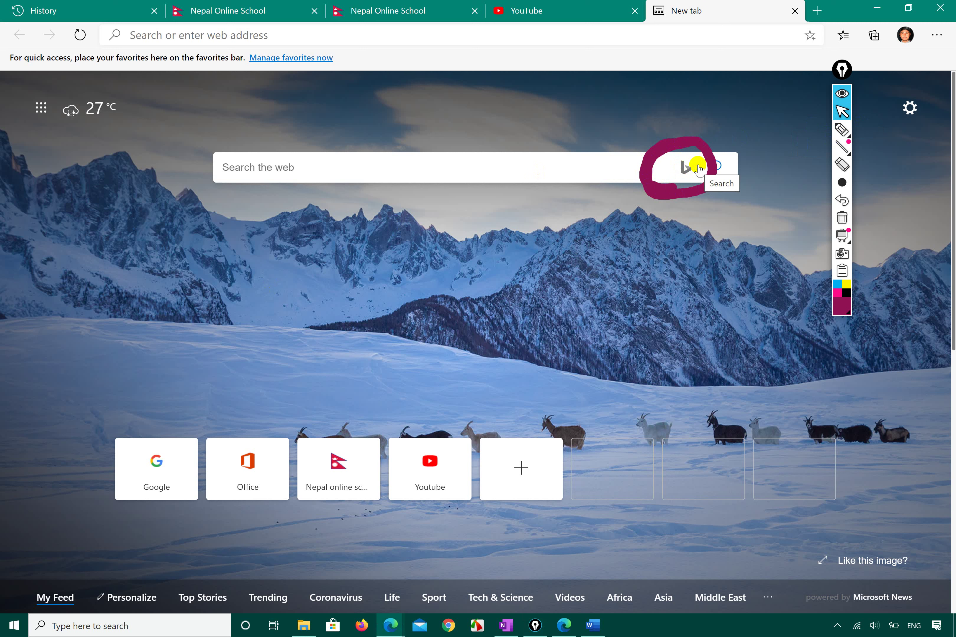
- Search the web from the new tab page for "WIndows 10 professional course"
{"action": "left_click", "coordinate": [333, 169]}
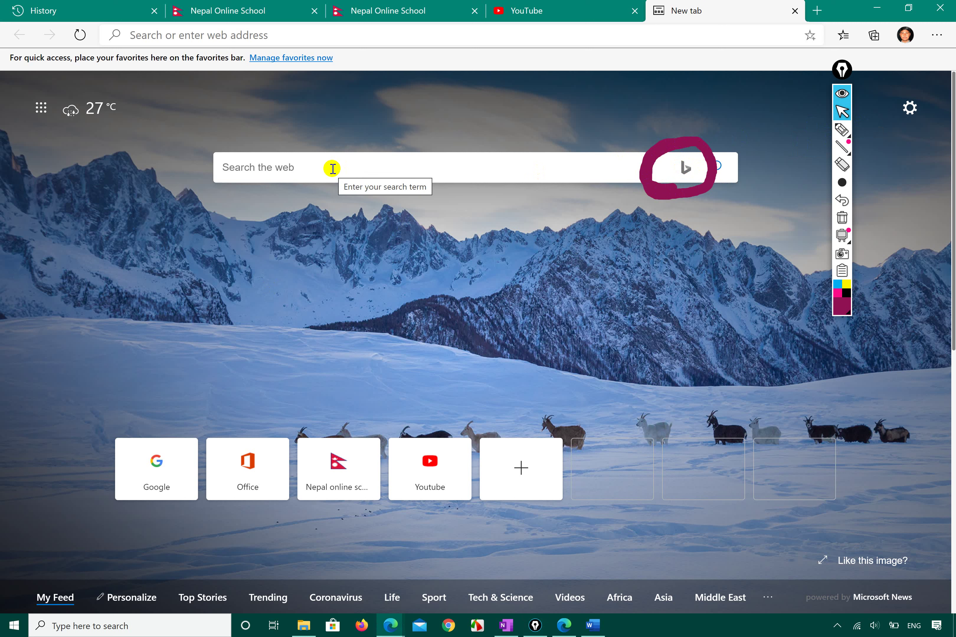
{"action": "type", "text": "Onlin"}
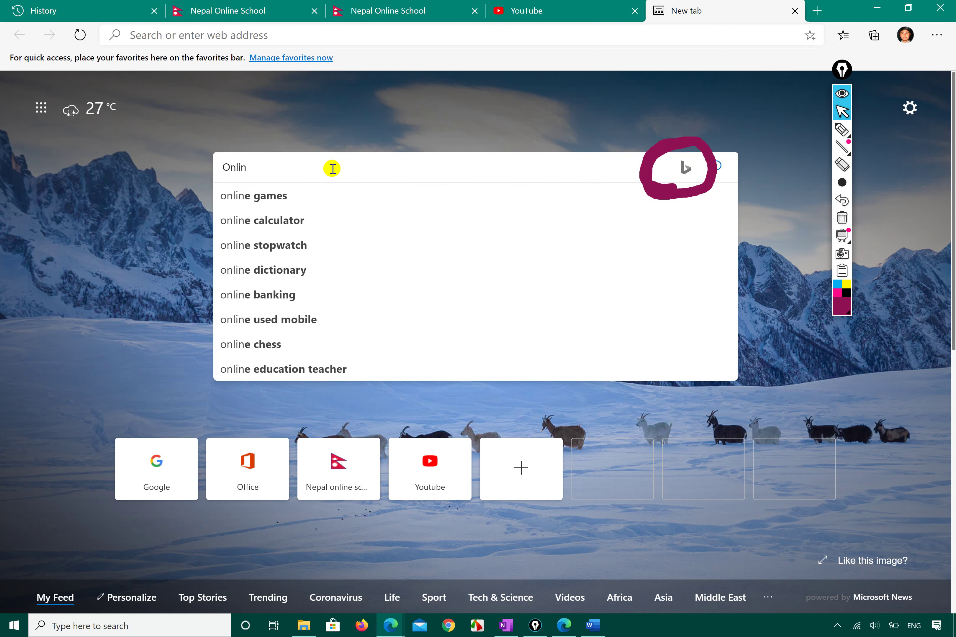
{"action": "key", "text": "Escape"}
{"action": "type", "text": "WIndow"}
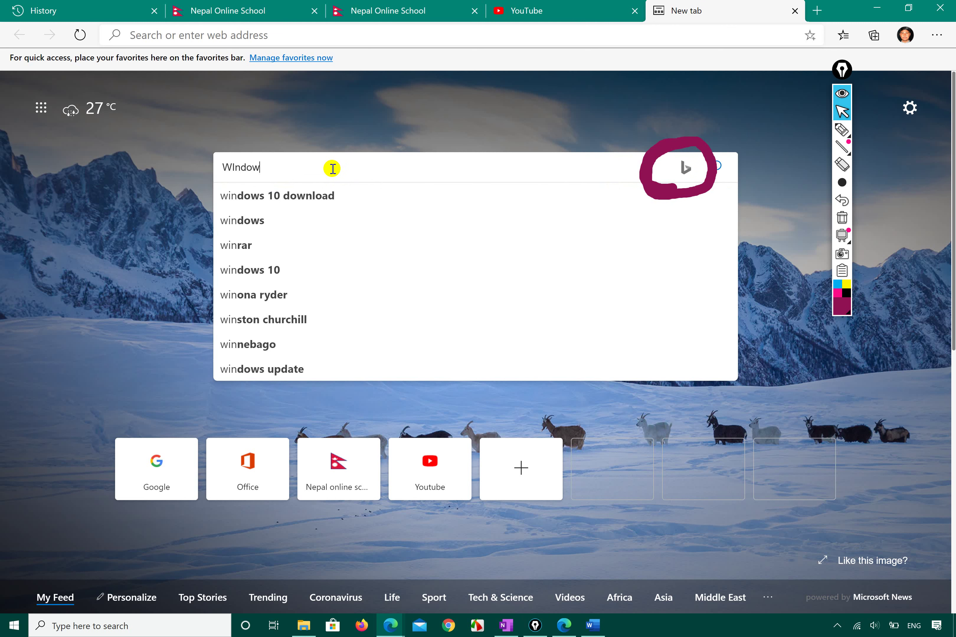
{"action": "type", "text": "s 10 professional co"}
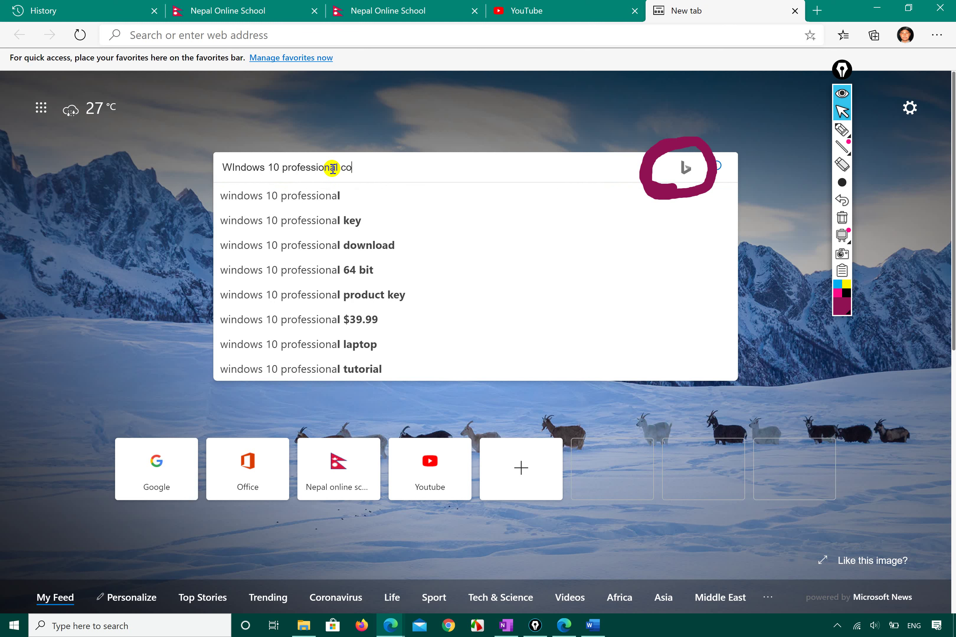
{"action": "type", "text": "urse"}
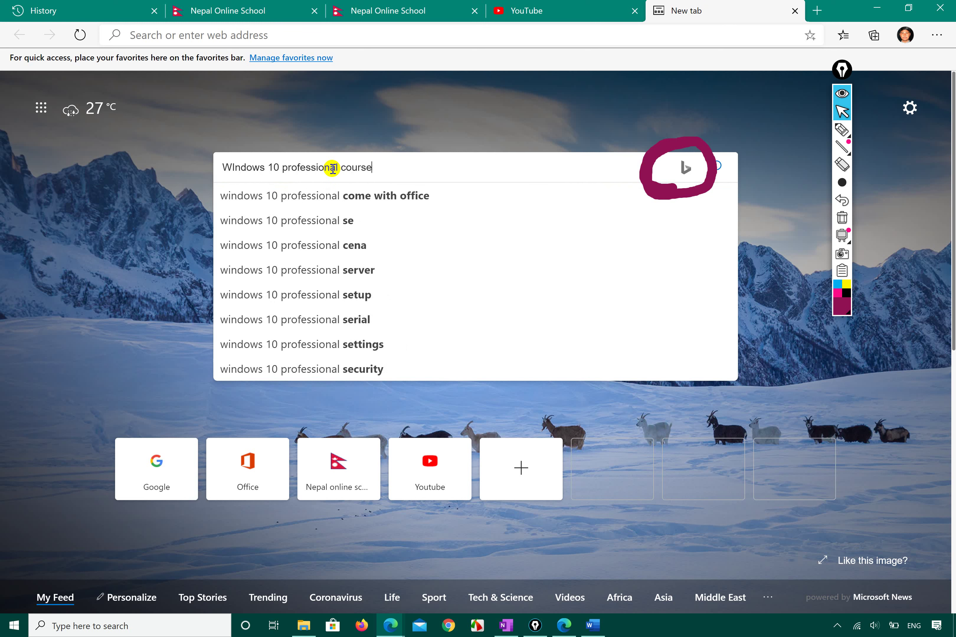
{"action": "key", "text": "Return"}
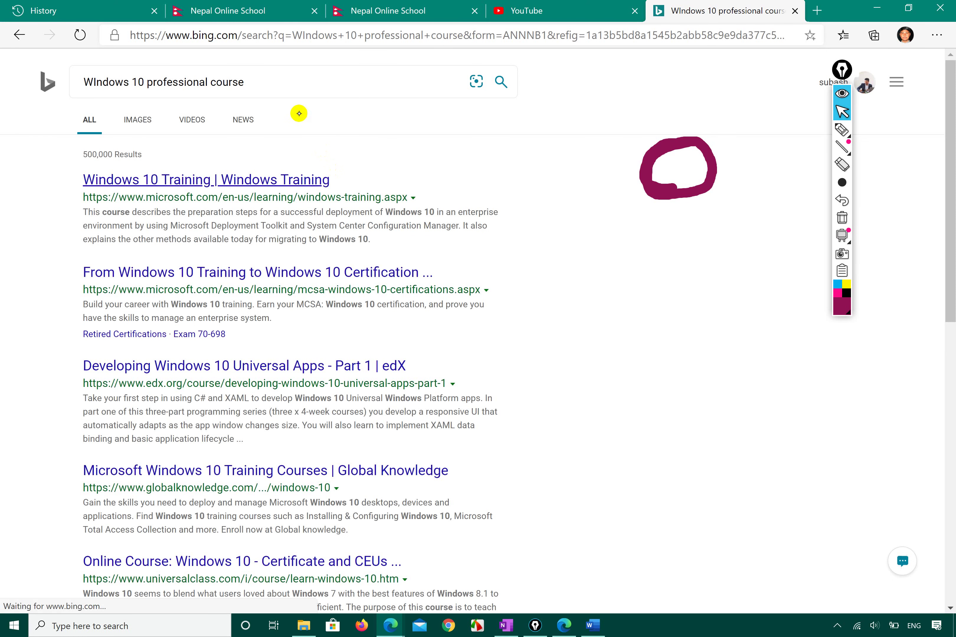
- Draw a freehand loop around the Bing logo on the results page, clear all pen drawings and return to the normal pointer
{"action": "left_click", "coordinate": [842, 129]}
{"action": "mouse_move", "coordinate": [56, 55]}
{"action": "left_mouse_down"}
{"action": "mouse_move", "coordinate": [9, 74]}
{"action": "mouse_move", "coordinate": [55, 101]}
{"action": "mouse_move", "coordinate": [46, 53]}
{"action": "mouse_move", "coordinate": [26, 58]}
{"action": "left_mouse_up"}
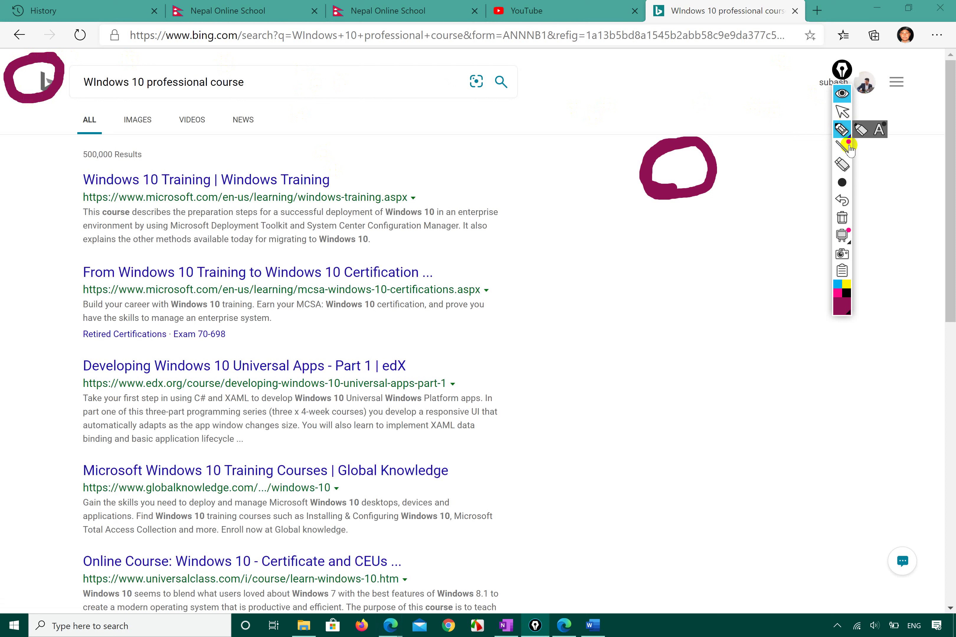
{"action": "left_click", "coordinate": [841, 218]}
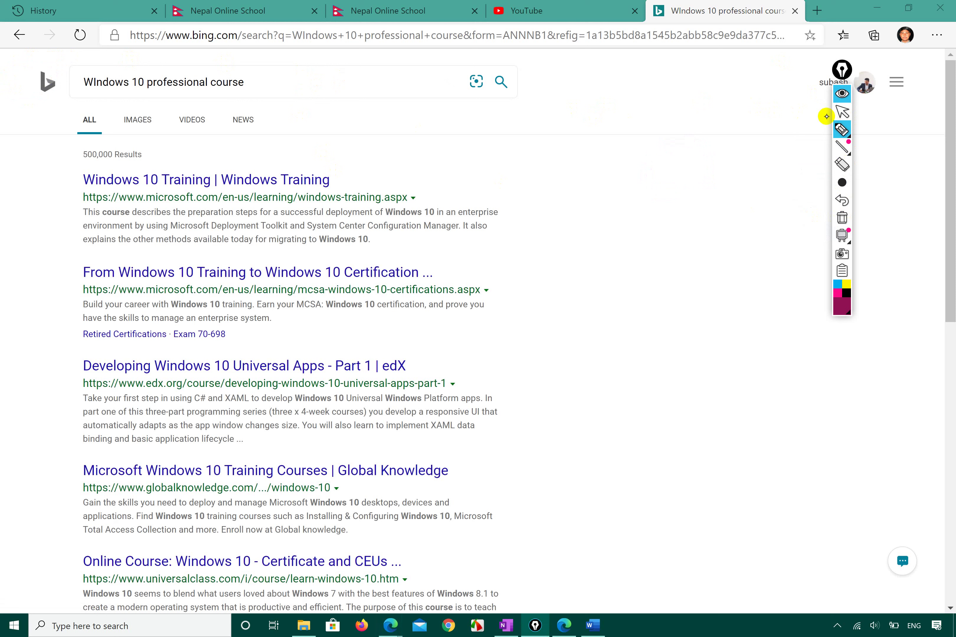
{"action": "left_click", "coordinate": [841, 111]}
- Replace the Bing query with "google" and run the search
{"action": "left_click", "coordinate": [278, 85]}
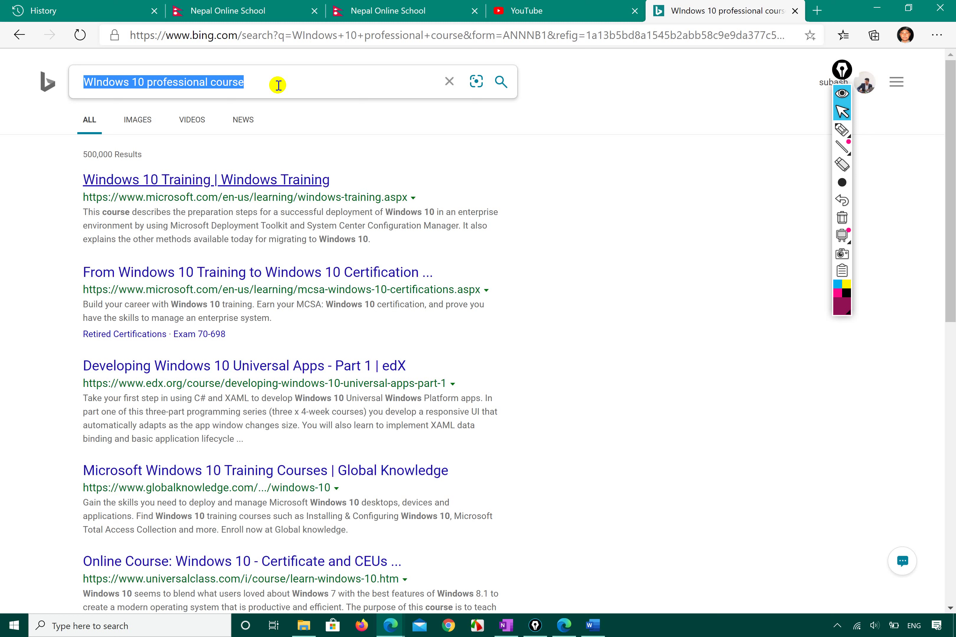
{"action": "key", "text": "BackSpace"}
{"action": "type", "text": "google"}
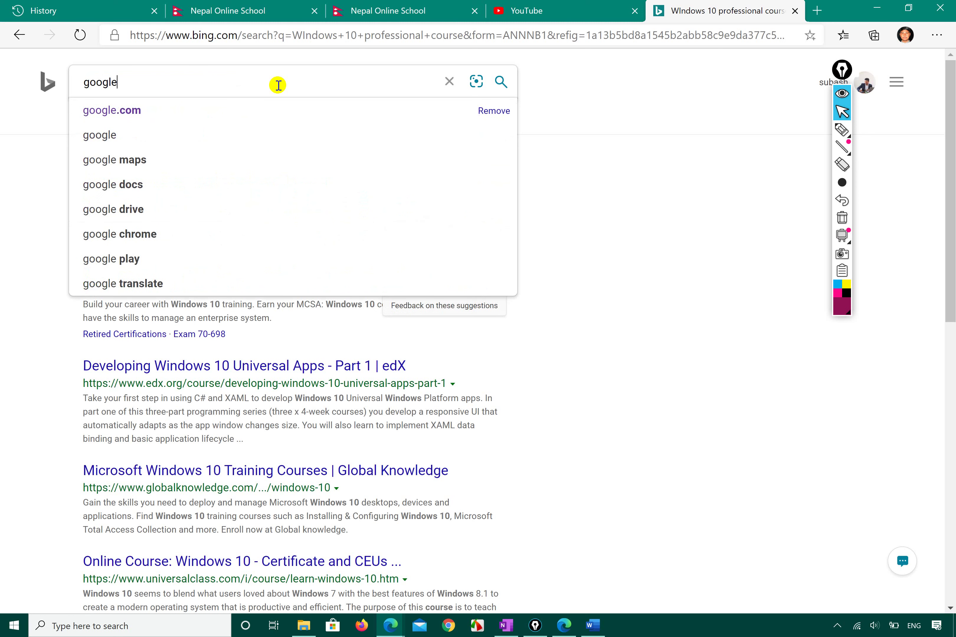
{"action": "key", "text": "Return"}
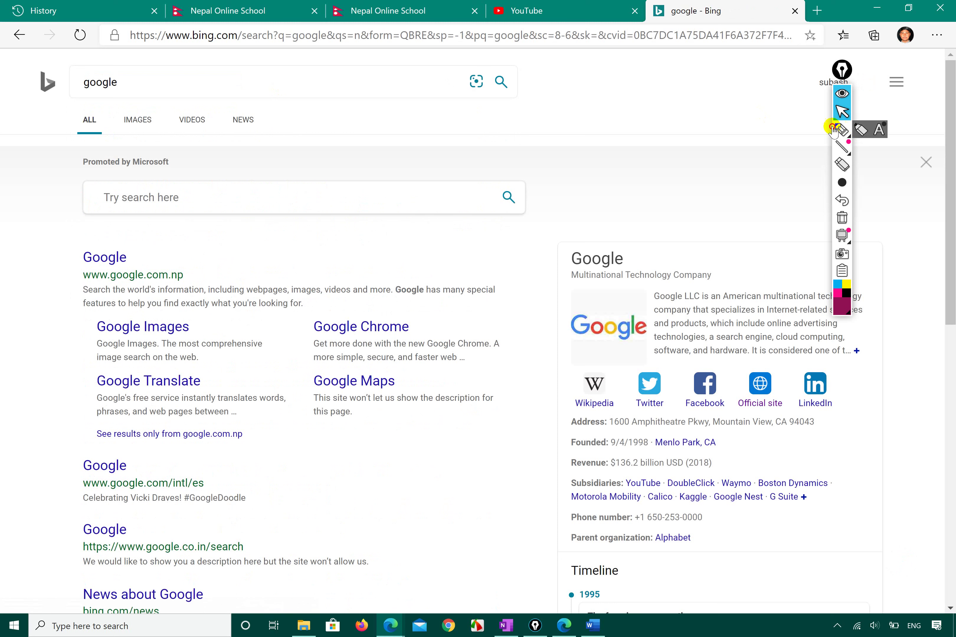
{"action": "left_click", "coordinate": [834, 130]}
{"action": "mouse_move", "coordinate": [155, 238]}
{"action": "left_mouse_down"}
{"action": "mouse_move", "coordinate": [132, 232]}
{"action": "mouse_move", "coordinate": [67, 277]}
{"action": "mouse_move", "coordinate": [197, 304]}
{"action": "mouse_move", "coordinate": [148, 231]}
{"action": "left_mouse_up"}
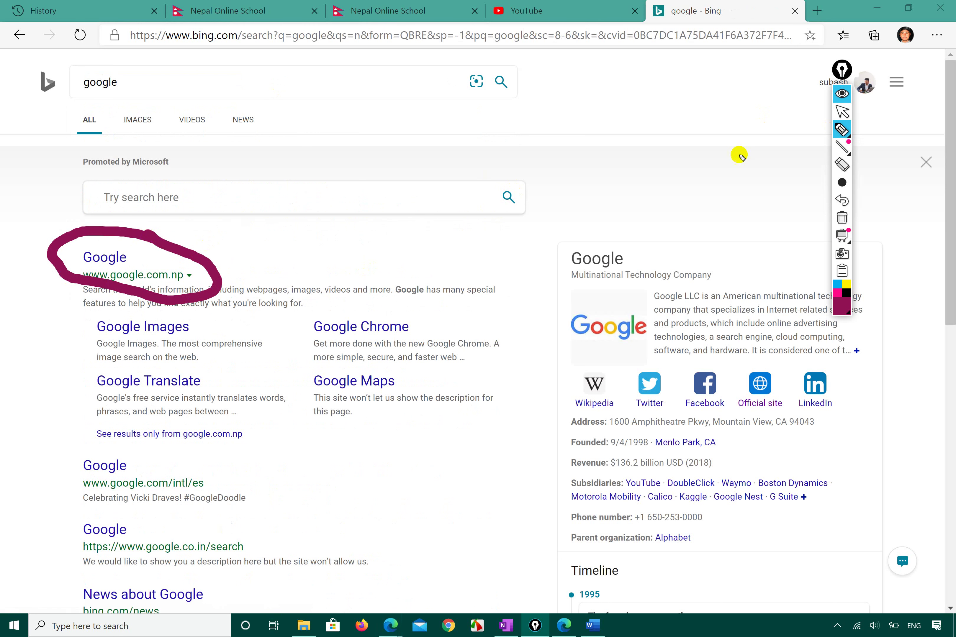
{"action": "left_click", "coordinate": [842, 111]}
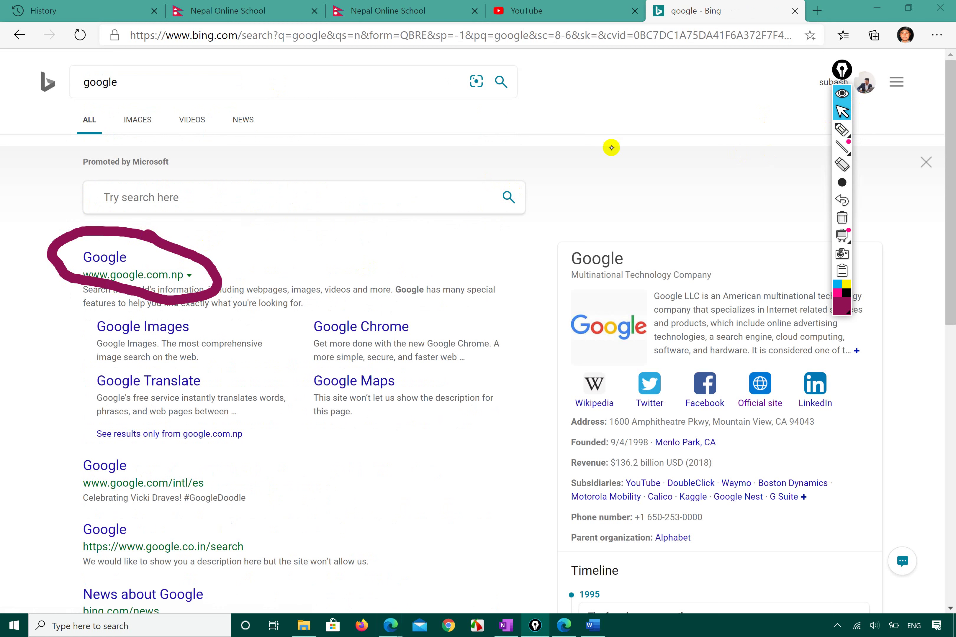
{"action": "left_click", "coordinate": [105, 263]}
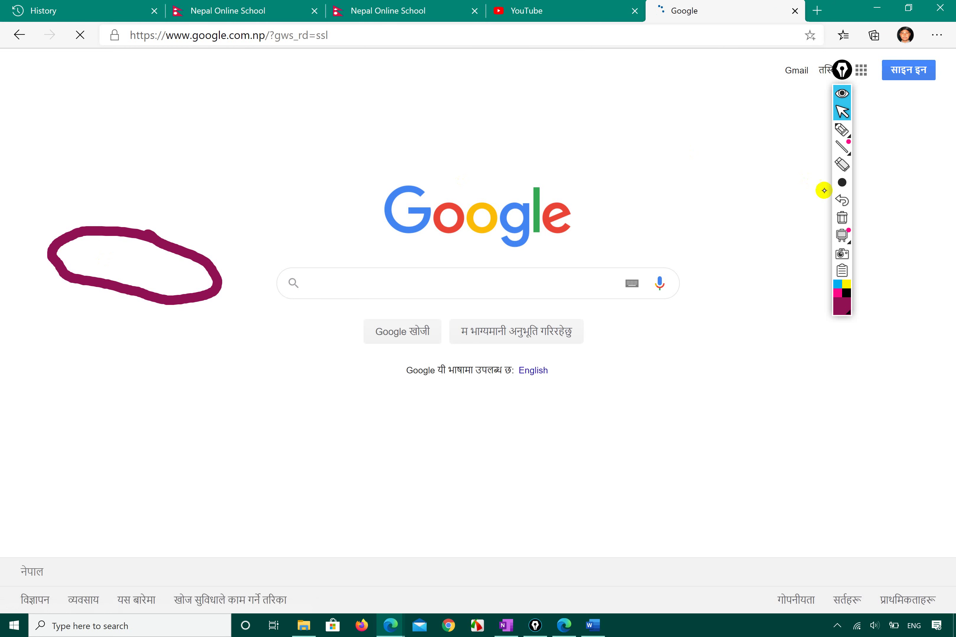
{"action": "left_click", "coordinate": [843, 218]}
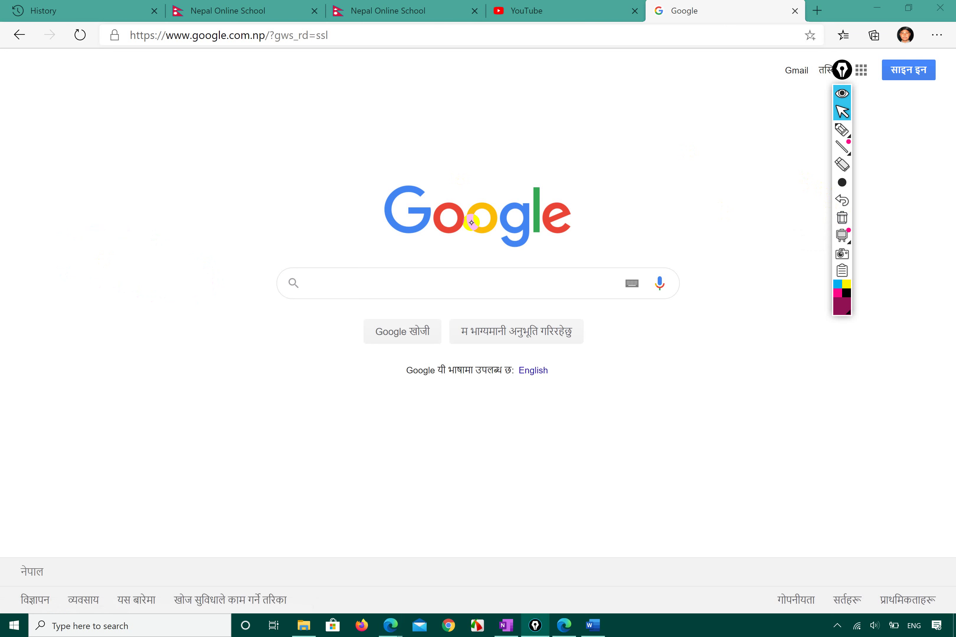
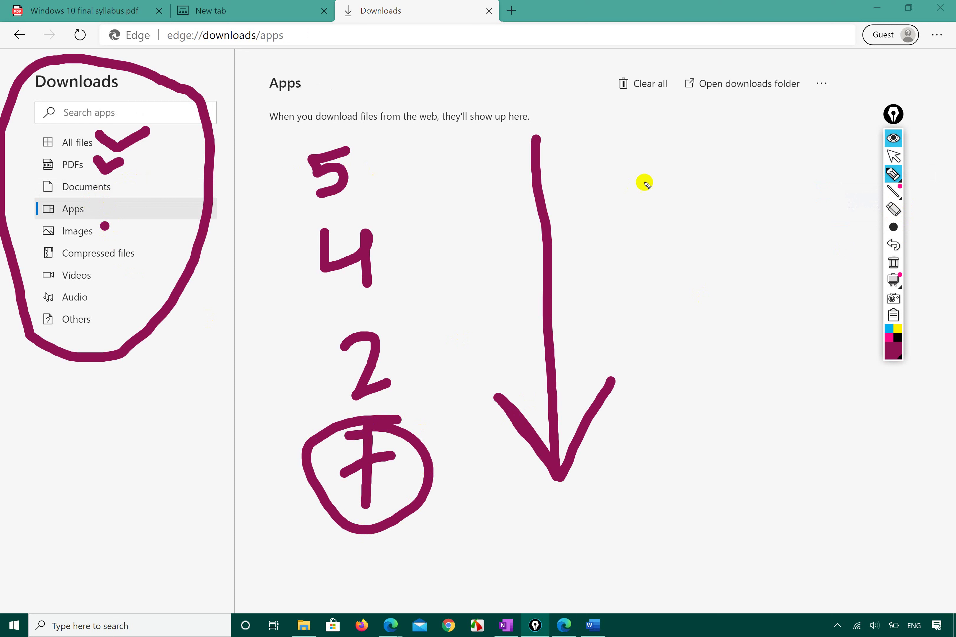
- Switch the pen to green, tick the handwritten 5 and draw a long curve beside the 4, 2 and 7
{"action": "left_click", "coordinate": [897, 338]}
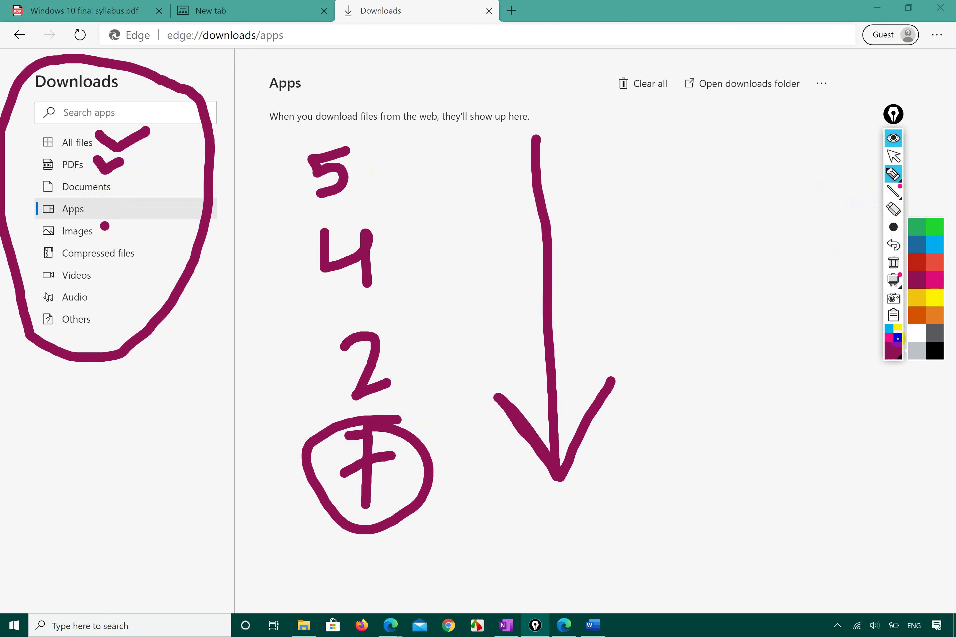
{"action": "left_click", "coordinate": [917, 227]}
{"action": "left_click_drag", "start_coordinate": [369, 176], "coordinate": [506, 133]}
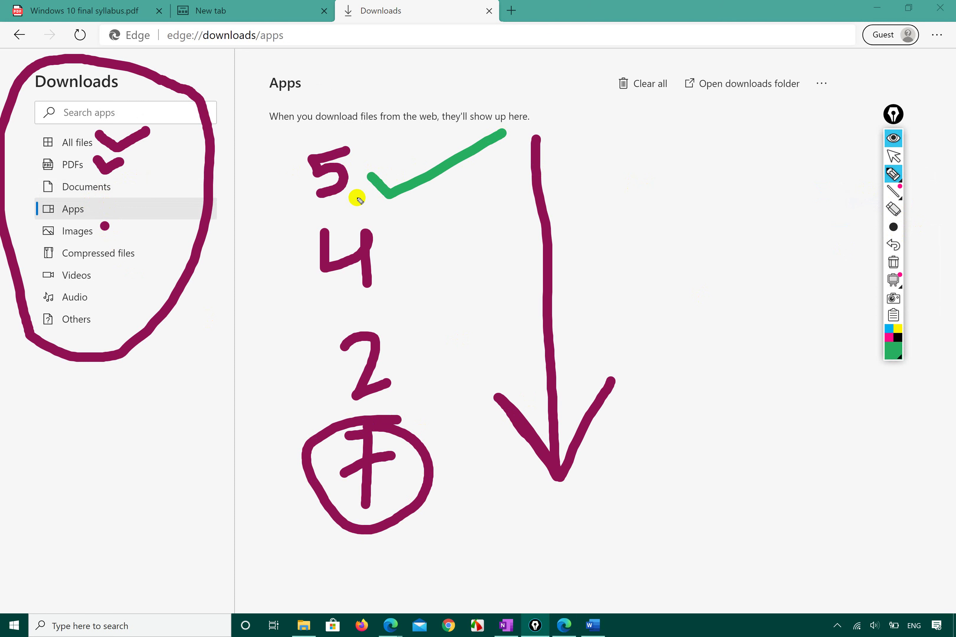
{"action": "left_click_drag", "start_coordinate": [396, 223], "coordinate": [469, 501]}
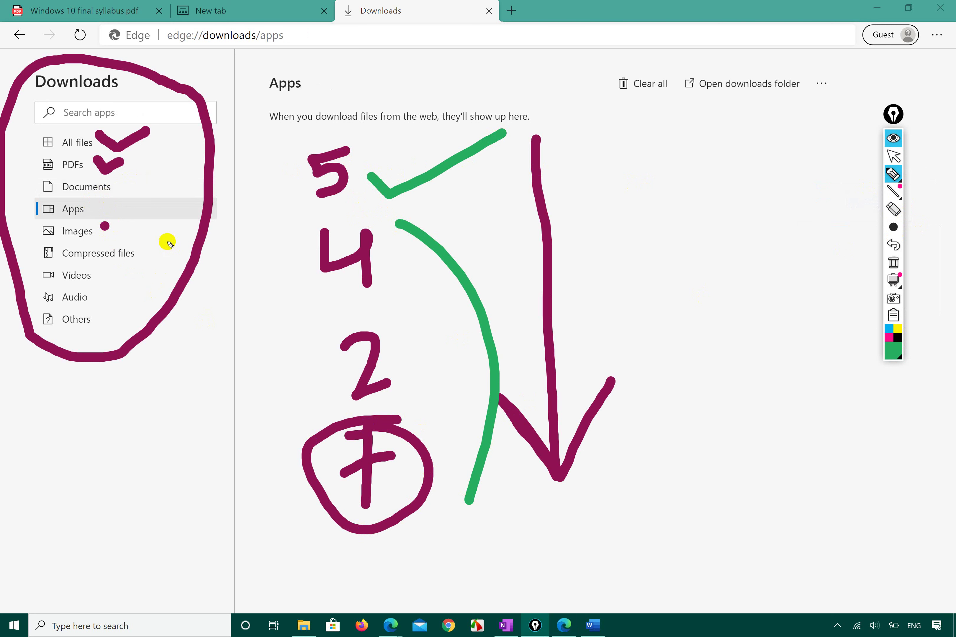
- Tick Compressed files in green, then draw arrows from Videos to the handwritten 4 and from Audio to the 2
{"action": "left_click_drag", "start_coordinate": [130, 261], "coordinate": [164, 257]}
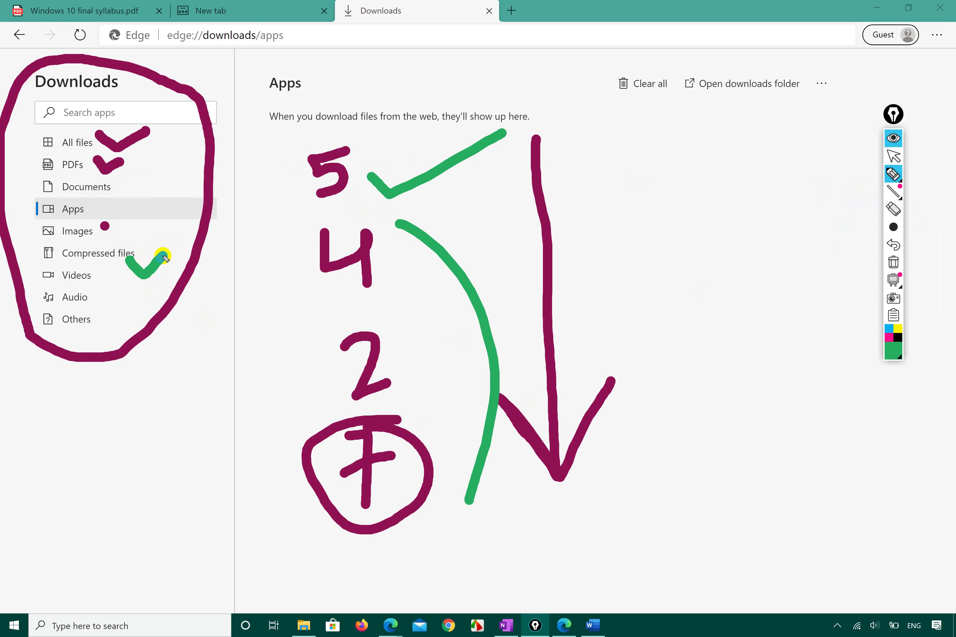
{"action": "mouse_move", "coordinate": [87, 276]}
{"action": "left_mouse_down"}
{"action": "mouse_move", "coordinate": [124, 291]}
{"action": "mouse_move", "coordinate": [315, 272]}
{"action": "left_mouse_up"}
{"action": "left_click_drag", "start_coordinate": [251, 262], "coordinate": [290, 301]}
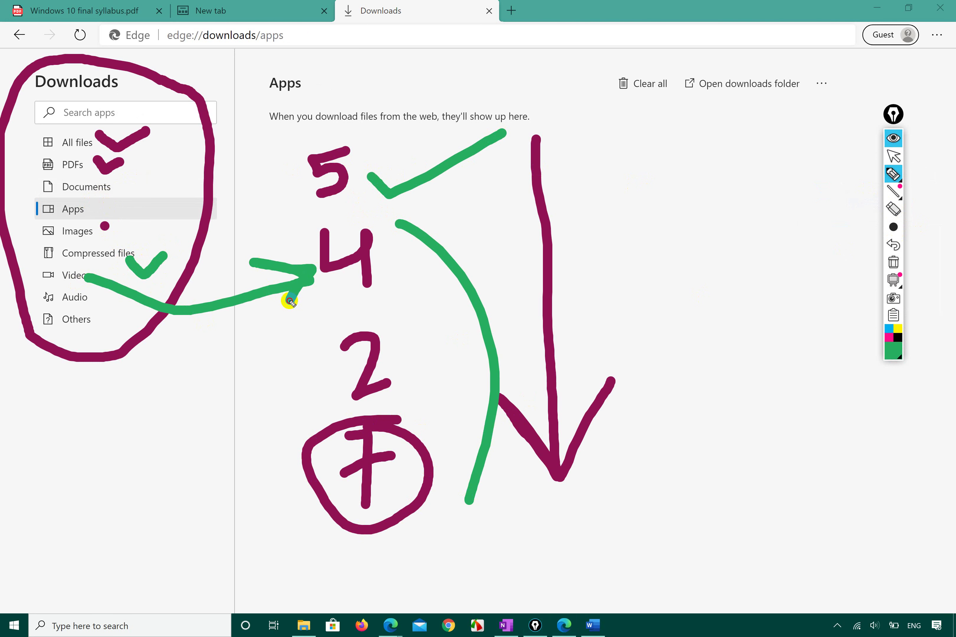
{"action": "left_click_drag", "start_coordinate": [88, 300], "coordinate": [337, 361]}
{"action": "mouse_move", "coordinate": [288, 336]}
{"action": "left_mouse_down"}
{"action": "mouse_move", "coordinate": [328, 357]}
{"action": "mouse_move", "coordinate": [311, 391]}
{"action": "left_mouse_up"}
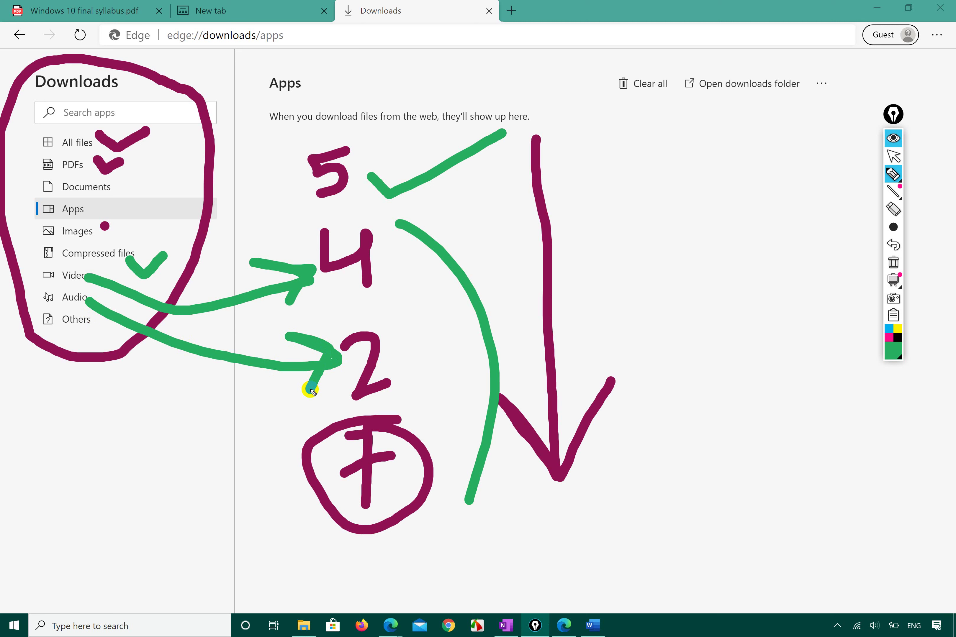
- Loop the pen around the download category list, clear all drawings and return to the normal pointer
{"action": "mouse_move", "coordinate": [150, 116]}
{"action": "left_mouse_down"}
{"action": "mouse_move", "coordinate": [64, 123]}
{"action": "mouse_move", "coordinate": [23, 214]}
{"action": "mouse_move", "coordinate": [43, 325]}
{"action": "mouse_move", "coordinate": [175, 193]}
{"action": "mouse_move", "coordinate": [132, 103]}
{"action": "left_mouse_up"}
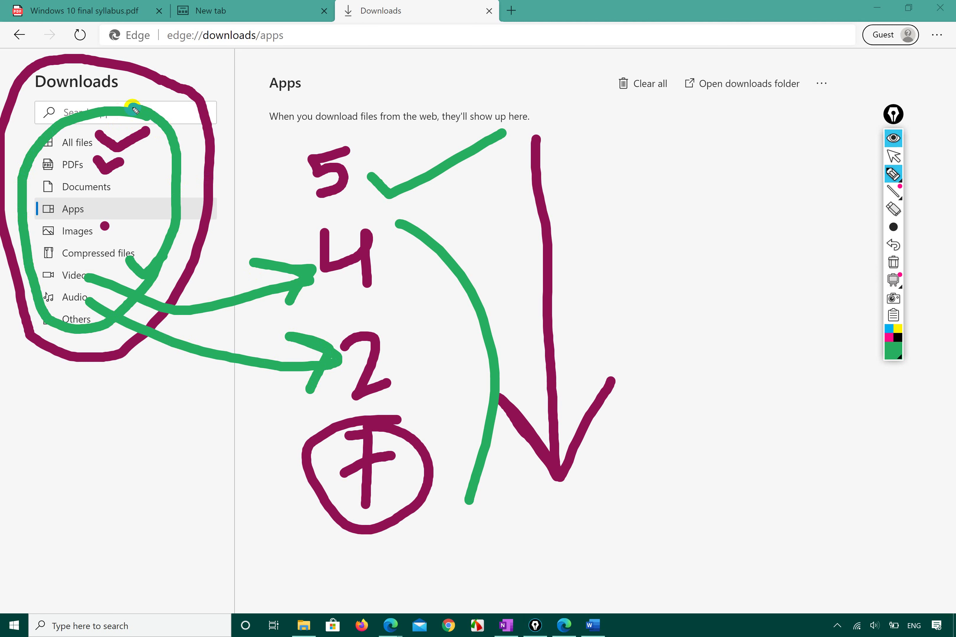
{"action": "left_click", "coordinate": [894, 263]}
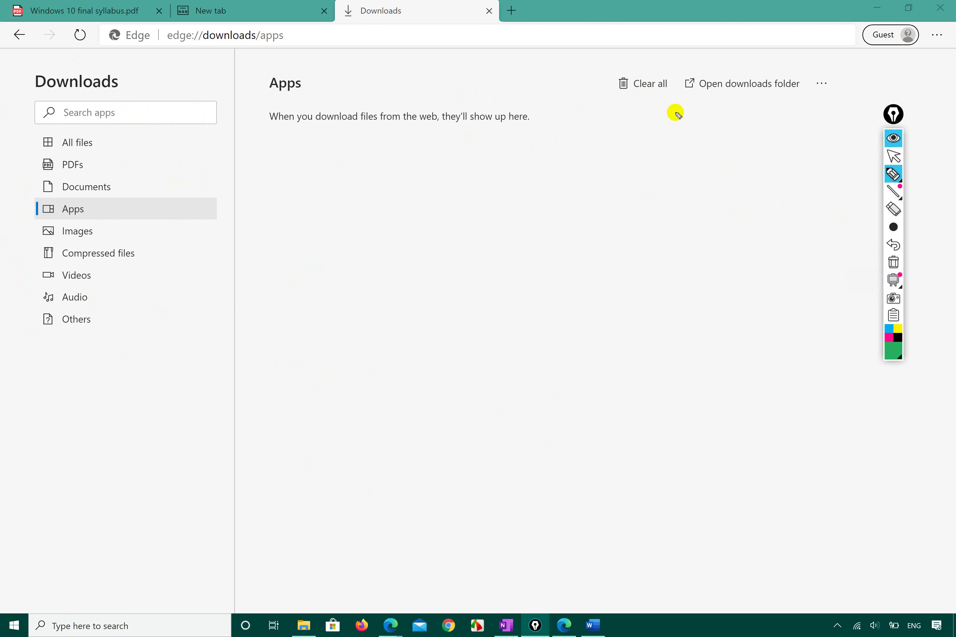
{"action": "left_click", "coordinate": [891, 156]}
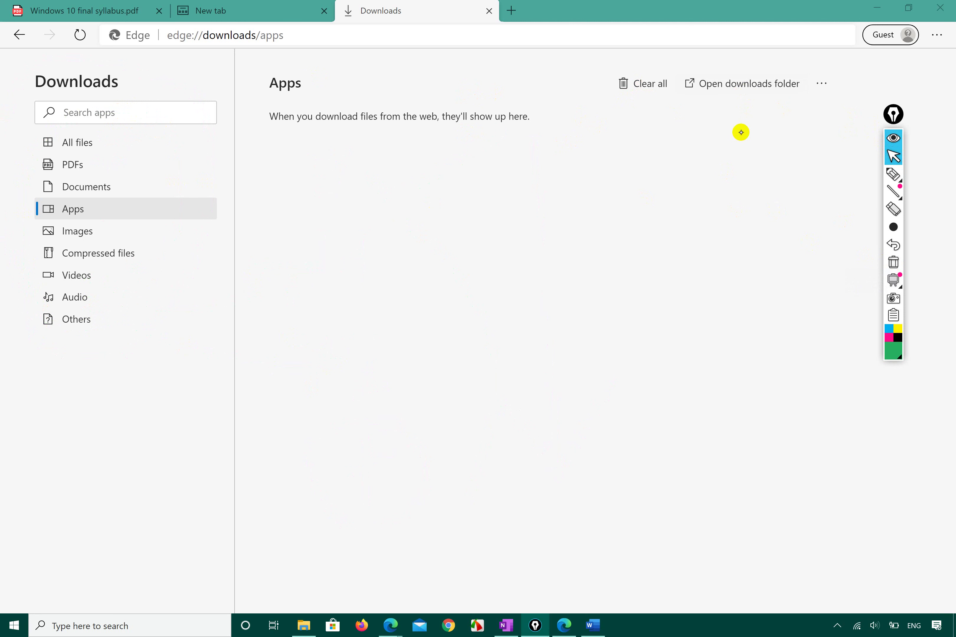
- Open the downloads folder in File Explorer from the Downloads page and maximize its window
{"action": "left_click", "coordinate": [756, 85]}
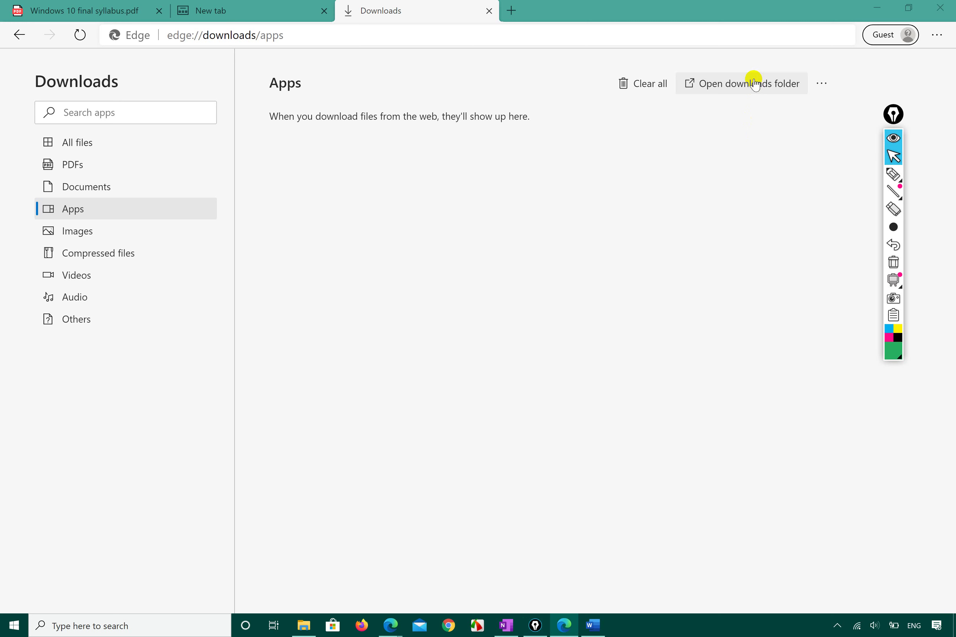
{"action": "left_click", "coordinate": [755, 85]}
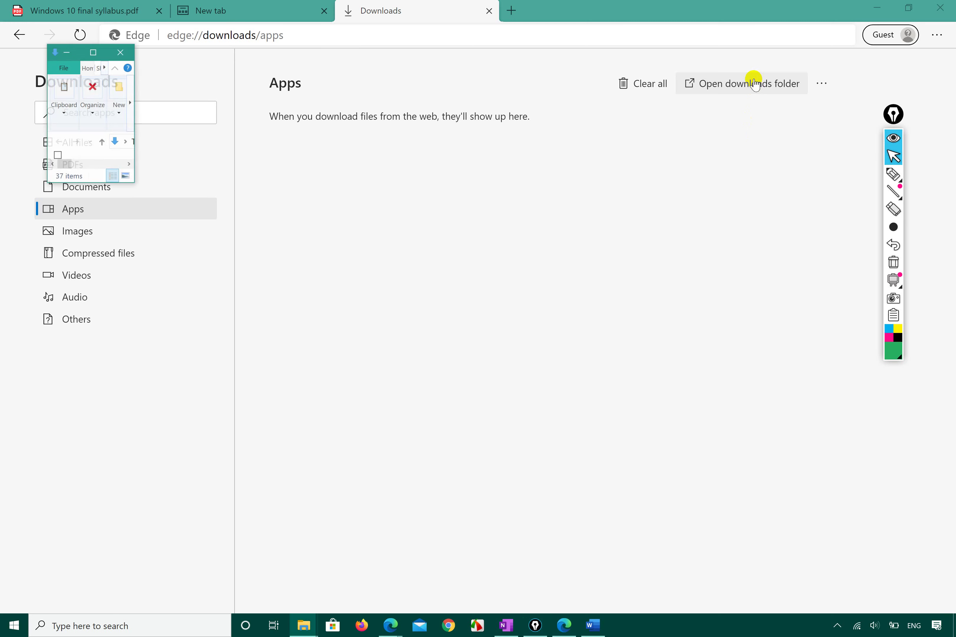
{"action": "left_click", "coordinate": [88, 51]}
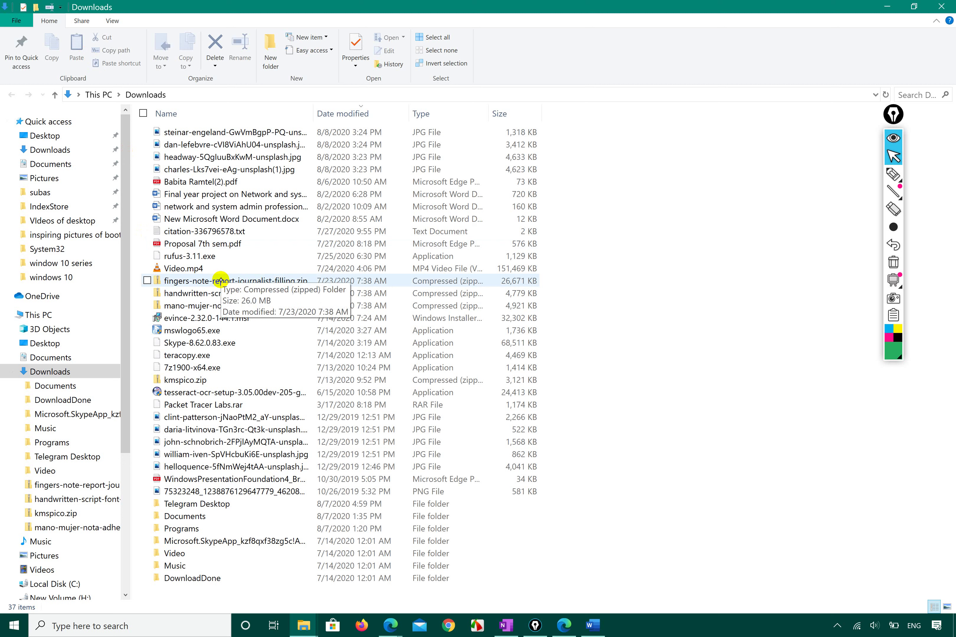
- Circle the This PC > Downloads path with the pen, clear the drawing, restore the pointer and minimize File Explorer
{"action": "left_click", "coordinate": [893, 174]}
{"action": "mouse_move", "coordinate": [72, 95]}
{"action": "left_mouse_down"}
{"action": "mouse_move", "coordinate": [79, 105]}
{"action": "mouse_move", "coordinate": [140, 110]}
{"action": "mouse_move", "coordinate": [187, 91]}
{"action": "mouse_move", "coordinate": [130, 66]}
{"action": "mouse_move", "coordinate": [77, 99]}
{"action": "left_mouse_up"}
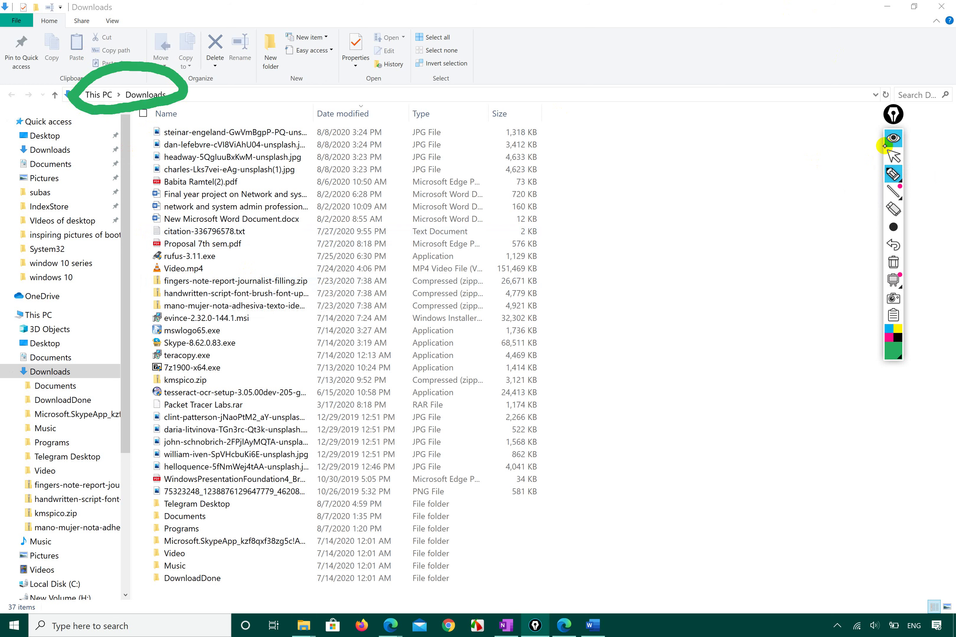
{"action": "left_click", "coordinate": [892, 267]}
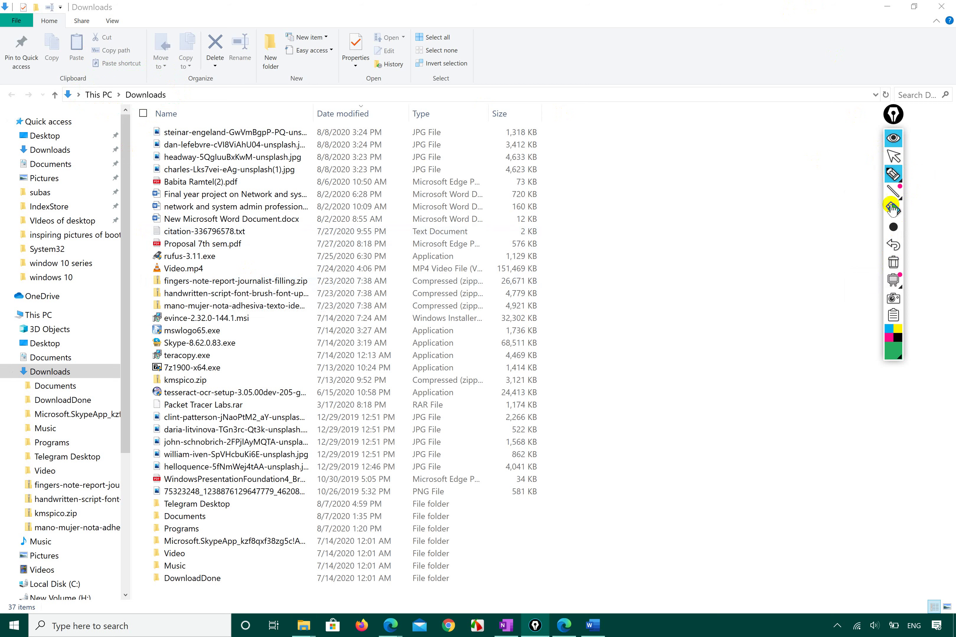
{"action": "left_click", "coordinate": [893, 156]}
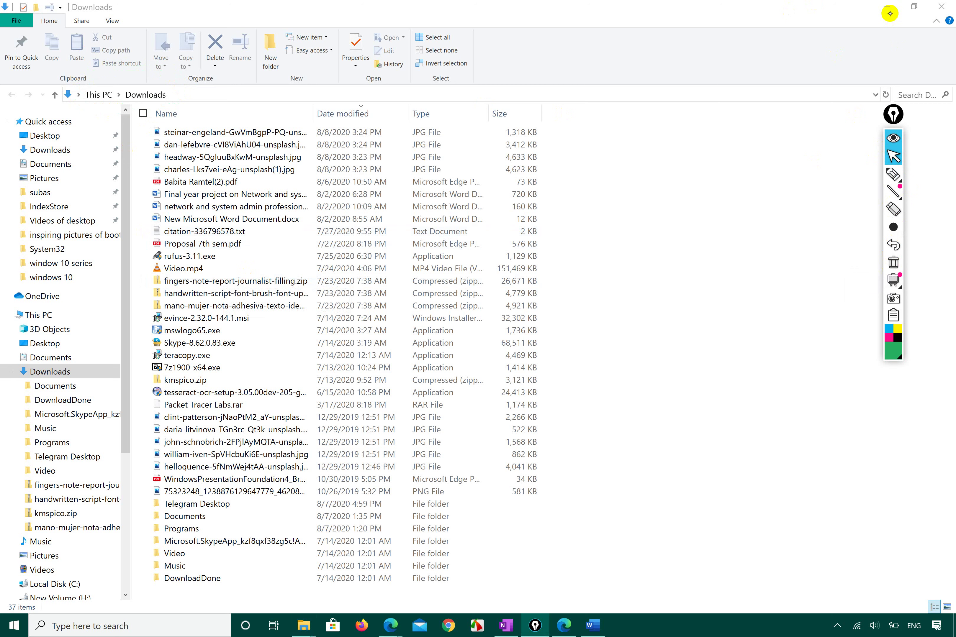
{"action": "left_click", "coordinate": [887, 6]}
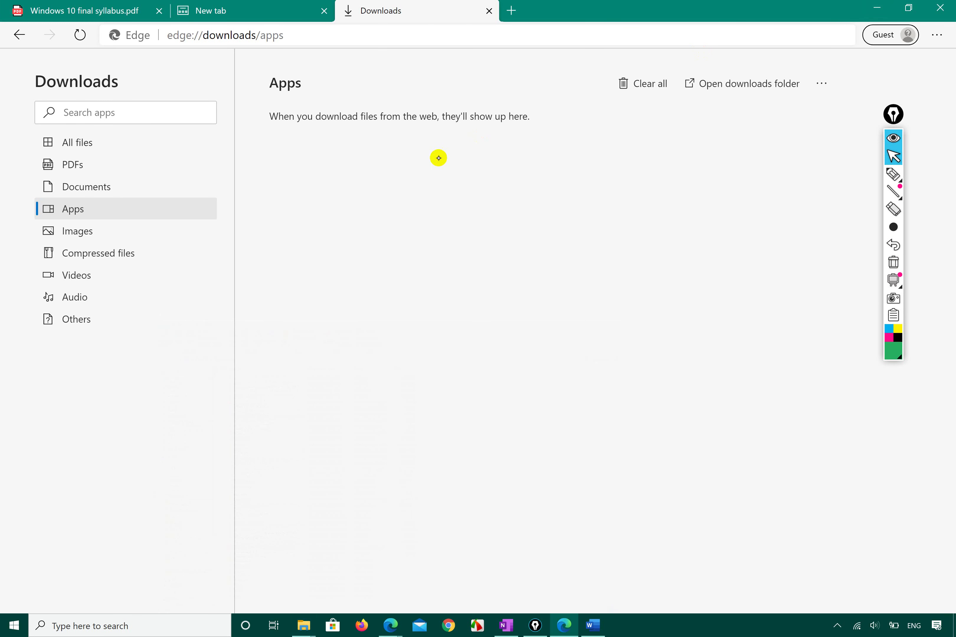
- Switch to the Windows 10 final syllabus PDF and search its text for "window" with Find on page
{"action": "left_click", "coordinate": [941, 34]}
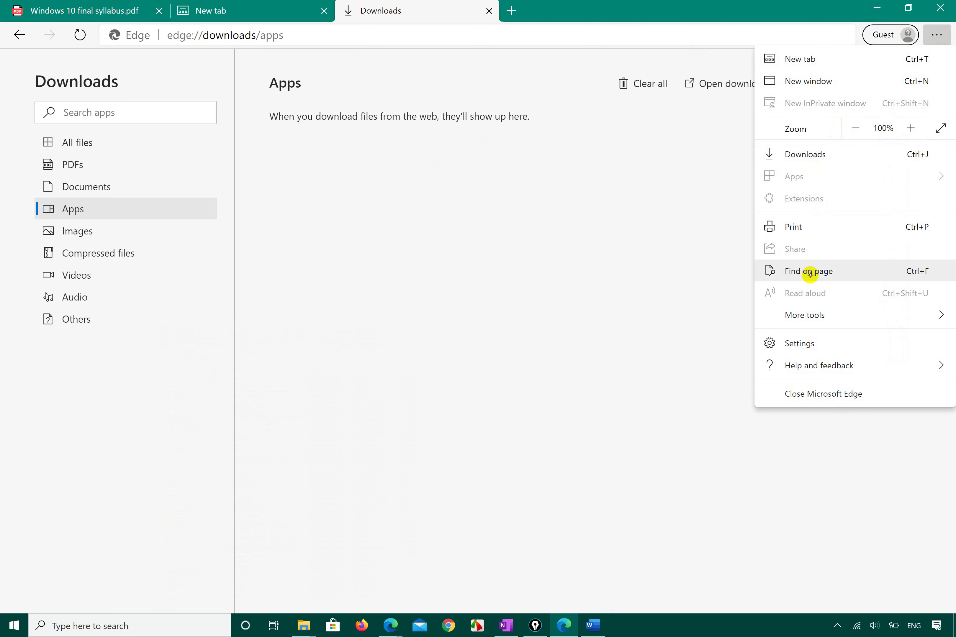
{"action": "left_click", "coordinate": [383, 186]}
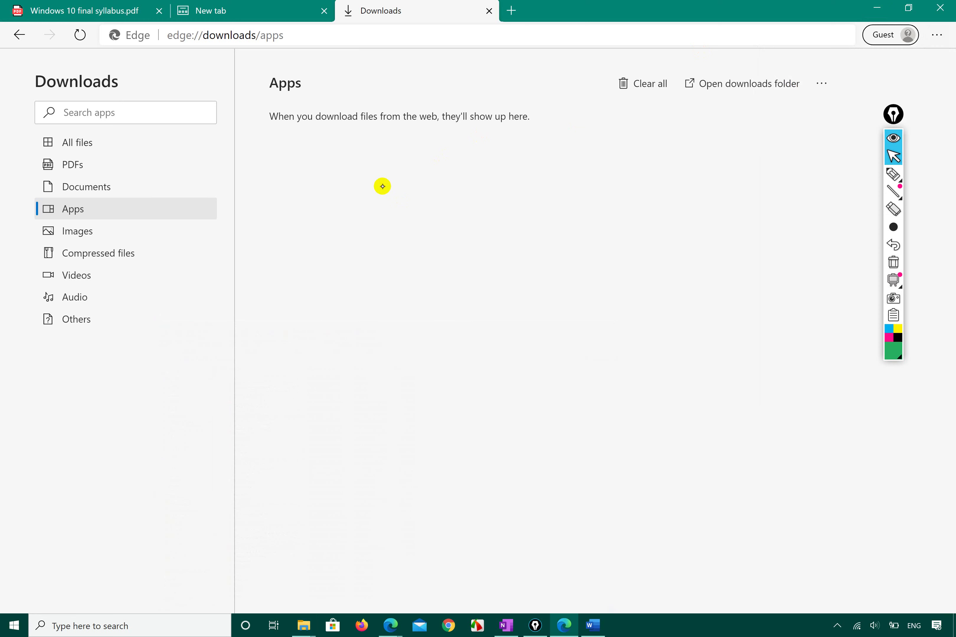
{"action": "left_click", "coordinate": [73, 5]}
{"action": "left_click", "coordinate": [938, 36]}
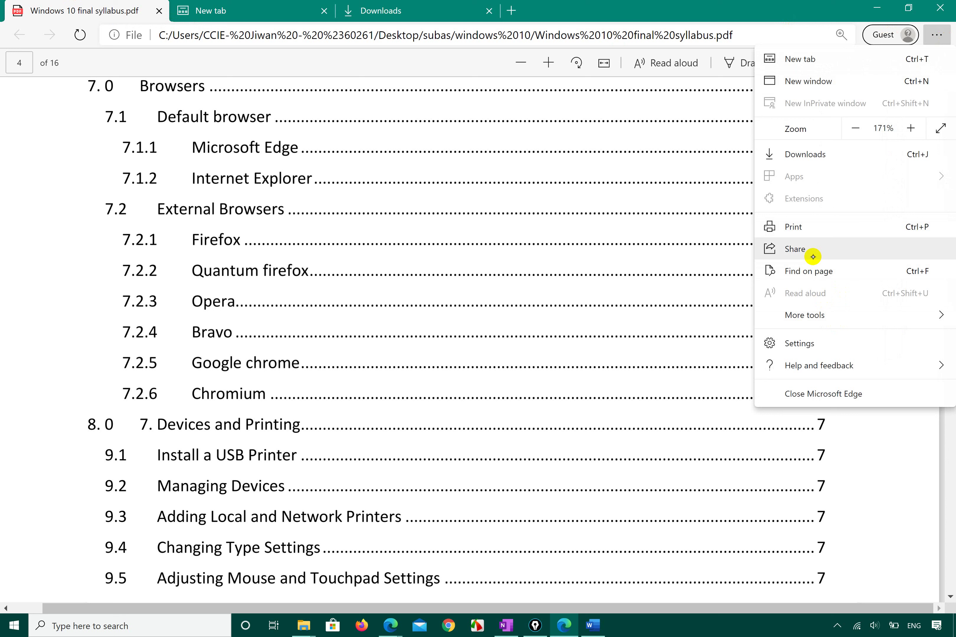
{"action": "left_click", "coordinate": [832, 278]}
{"action": "type", "text": "window"}
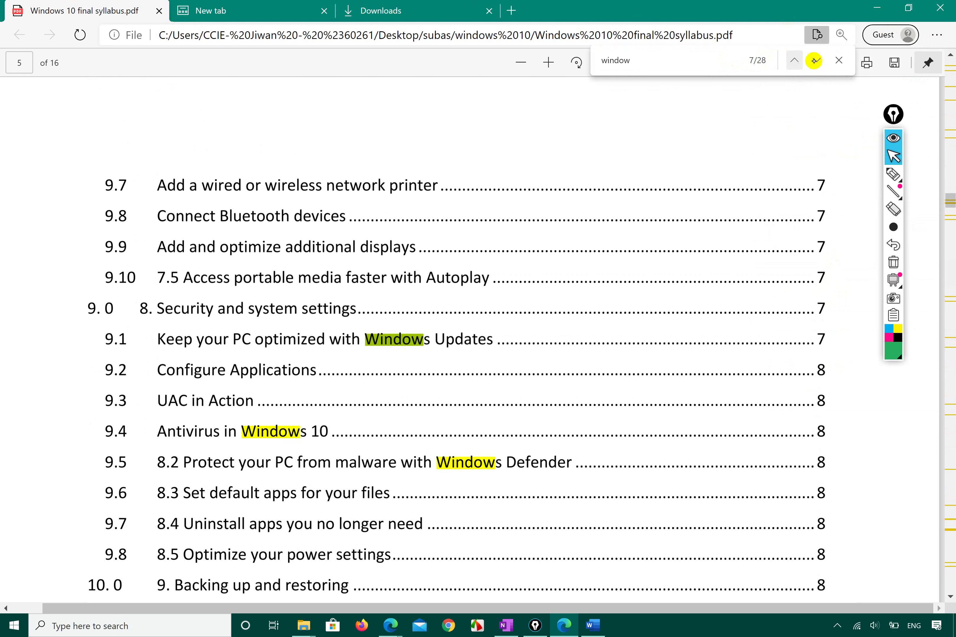
- Step forward through the "window" matches to the heading "Explore the Window 10"
{"action": "left_click", "coordinate": [820, 61]}
{"action": "left_click", "coordinate": [821, 61]}
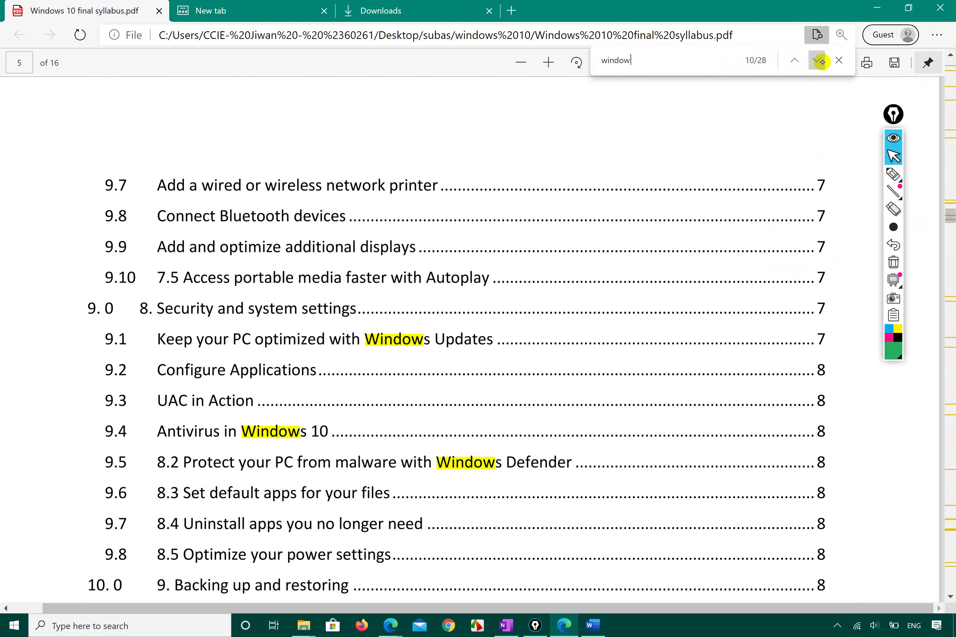
{"action": "left_click", "coordinate": [820, 61]}
{"action": "left_click", "coordinate": [821, 61]}
{"action": "left_click", "coordinate": [821, 61]}
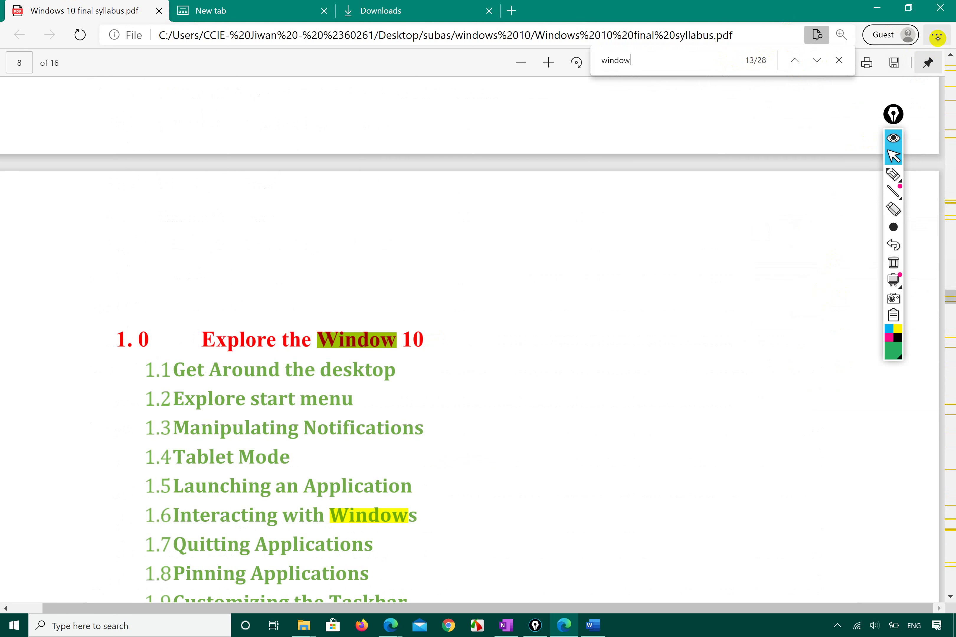
- Open Developer tools for the syllabus PDF, then close the find bar and the Developer tools
{"action": "left_click", "coordinate": [936, 35]}
{"action": "mouse_move", "coordinate": [824, 313]}
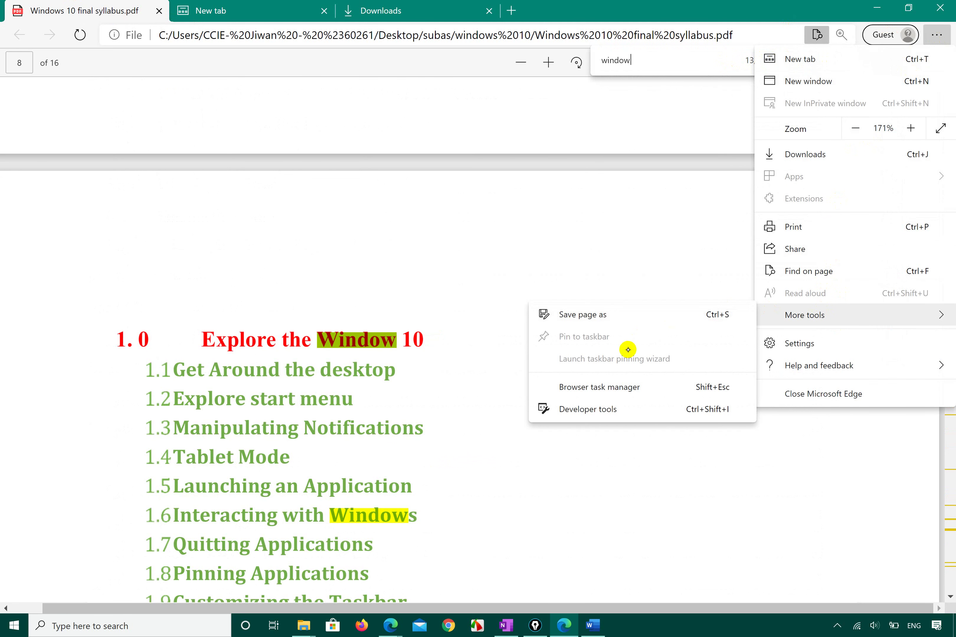
{"action": "left_click", "coordinate": [655, 409]}
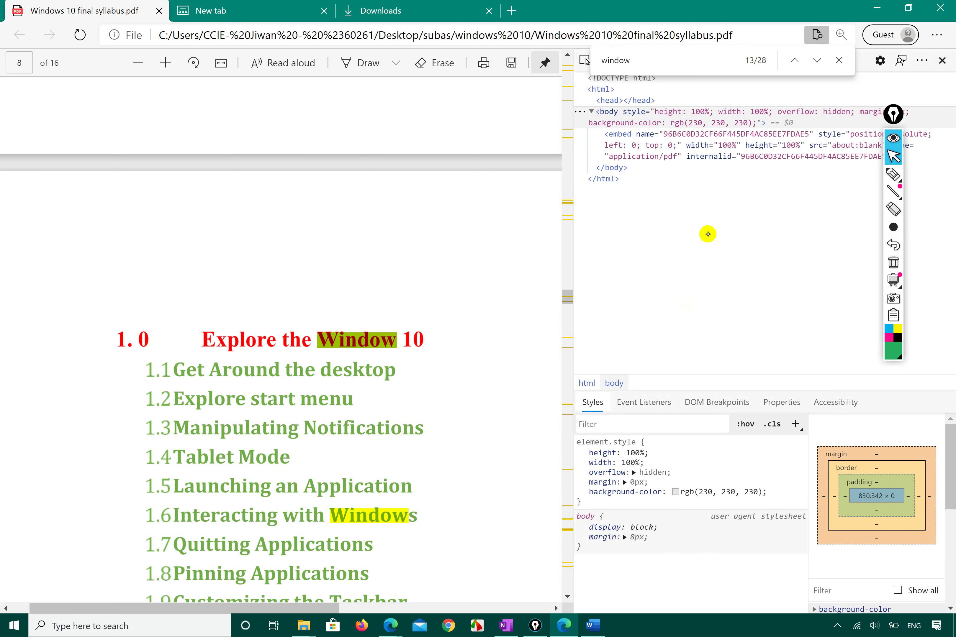
{"action": "left_click", "coordinate": [839, 60]}
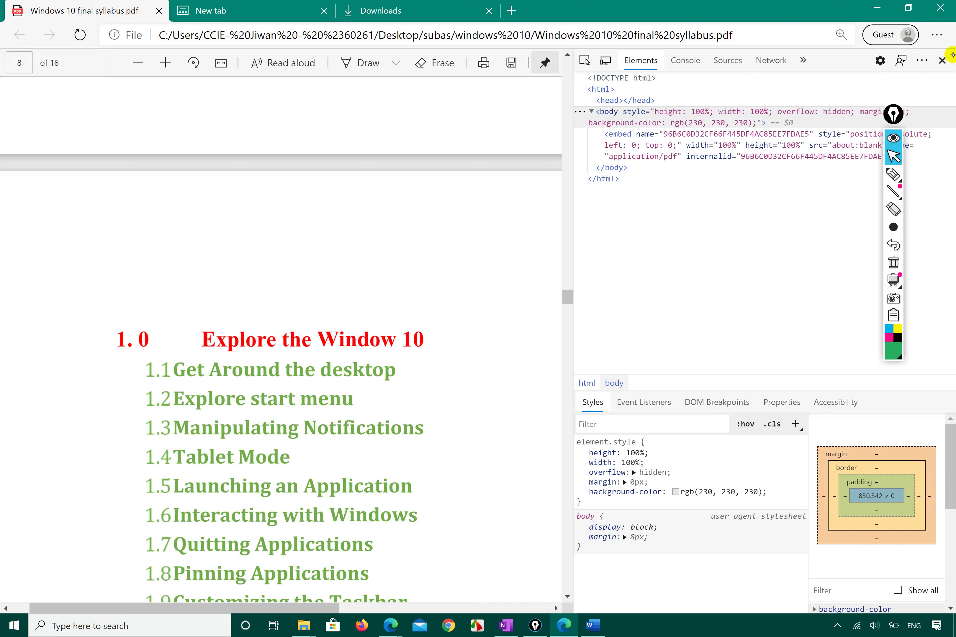
{"action": "left_click", "coordinate": [943, 60]}
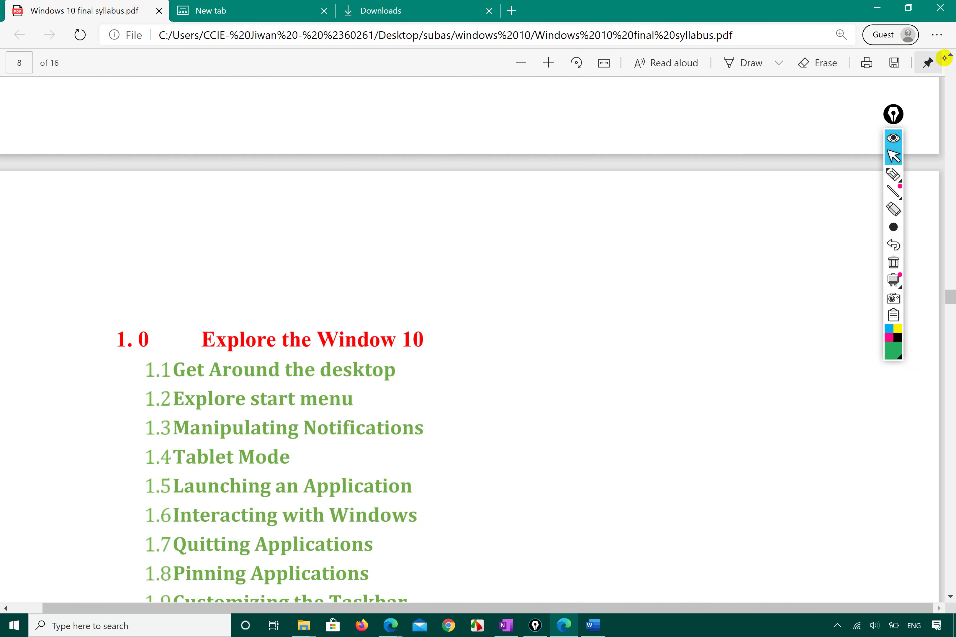
- Open the browser's Settings page
{"action": "left_click", "coordinate": [938, 35]}
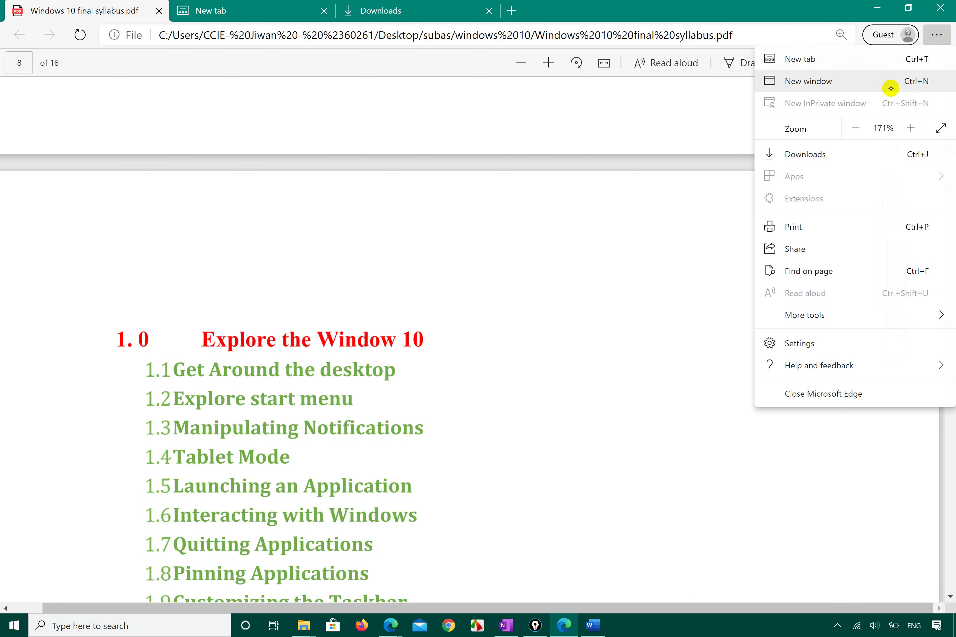
{"action": "mouse_move", "coordinate": [822, 361]}
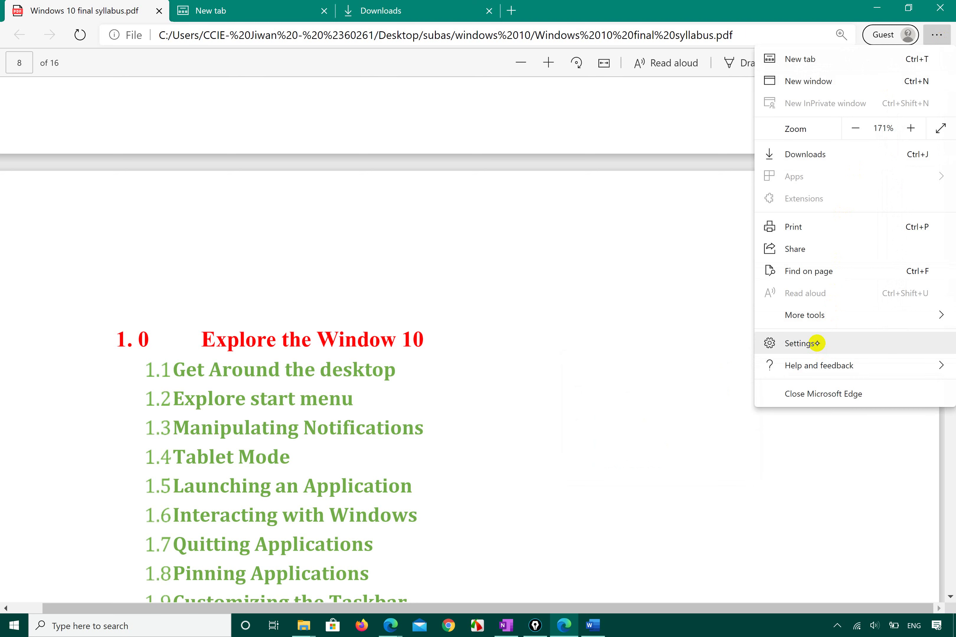
{"action": "left_click", "coordinate": [802, 343]}
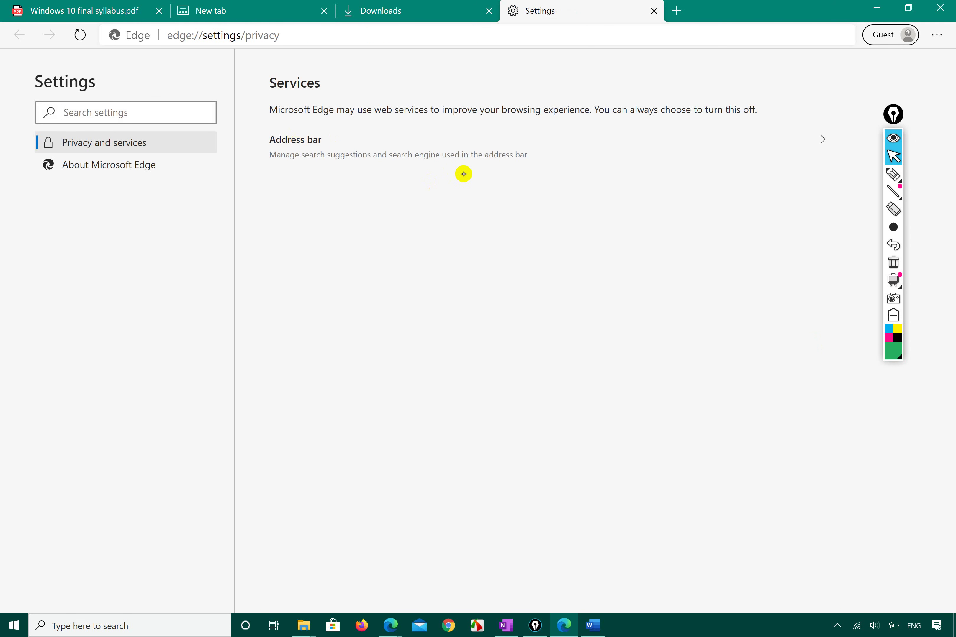
- Tick Privacy and services and About Microsoft Edge with the pen, mark a dot on Privacy and services, and restore the pointer
{"action": "left_click", "coordinate": [894, 174]}
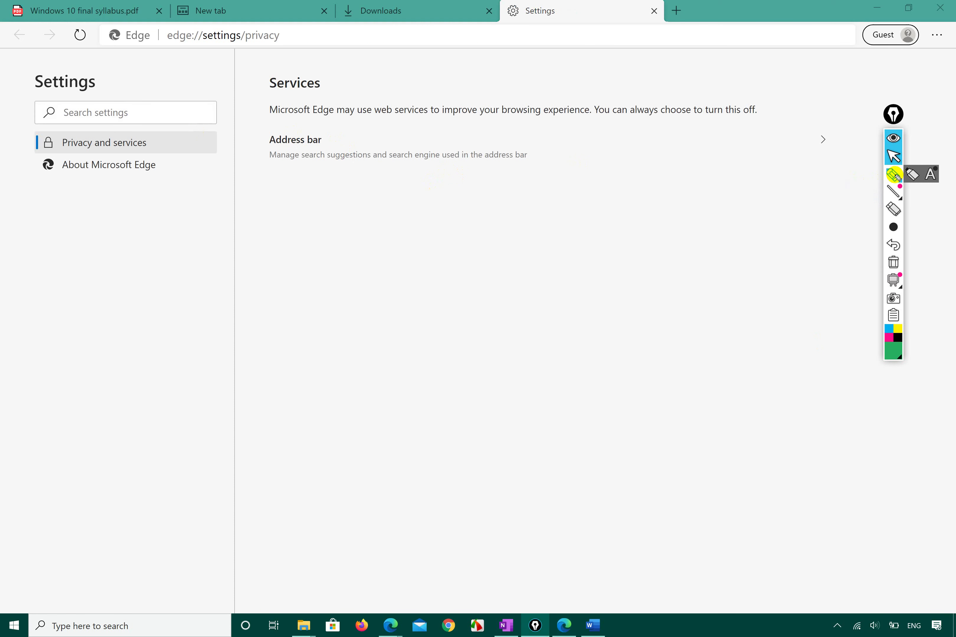
{"action": "mouse_move", "coordinate": [173, 144]}
{"action": "left_mouse_down"}
{"action": "mouse_move", "coordinate": [182, 156]}
{"action": "mouse_move", "coordinate": [232, 130]}
{"action": "left_mouse_up"}
{"action": "mouse_move", "coordinate": [110, 171]}
{"action": "left_mouse_down"}
{"action": "mouse_move", "coordinate": [122, 197]}
{"action": "mouse_move", "coordinate": [169, 185]}
{"action": "left_mouse_up"}
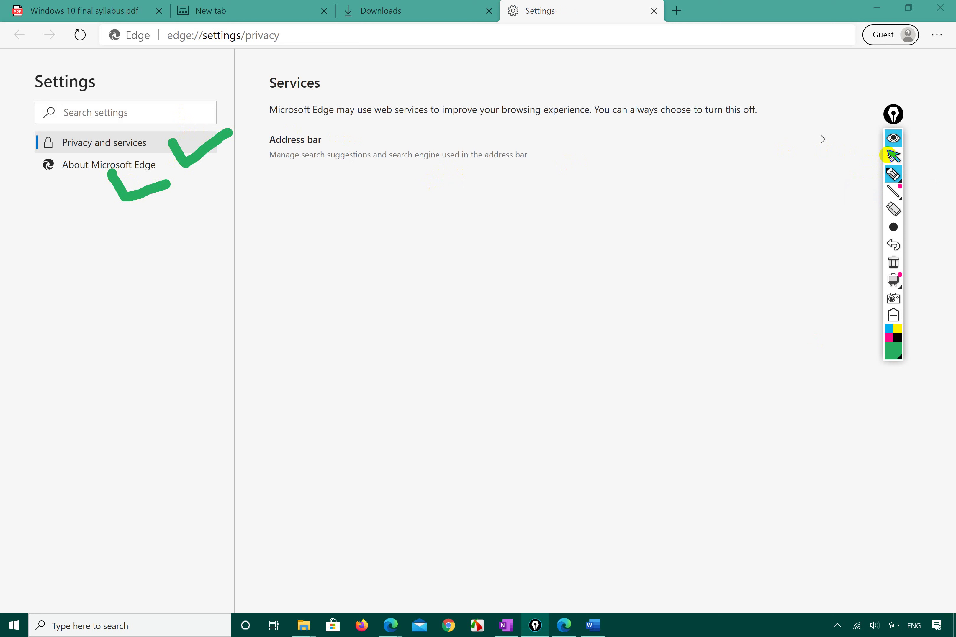
{"action": "left_click", "coordinate": [126, 140]}
{"action": "left_click", "coordinate": [894, 156]}
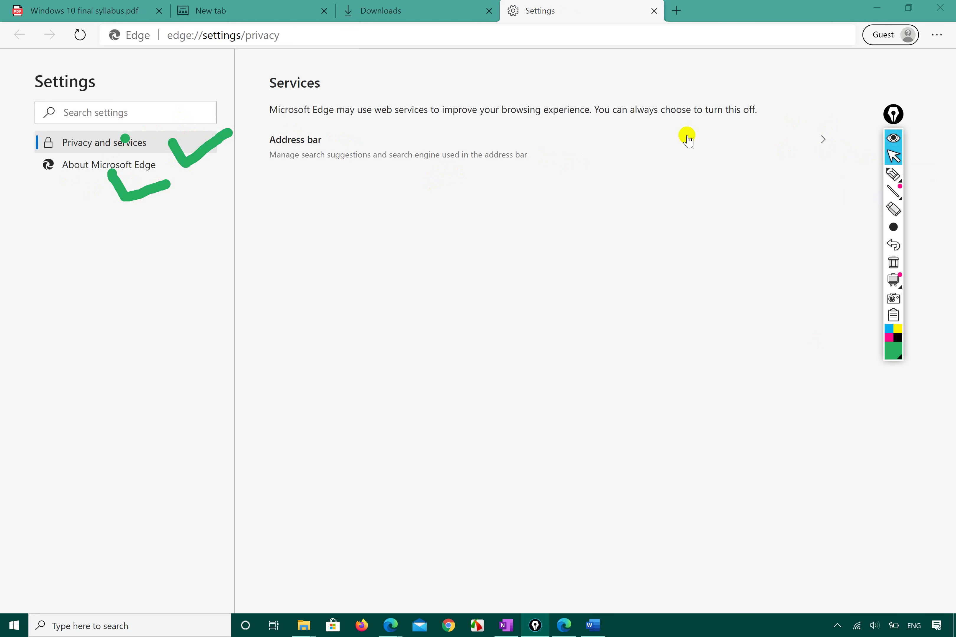
- In the address bar settings, change the search engine used in the address bar to Google
{"action": "left_click", "coordinate": [825, 142]}
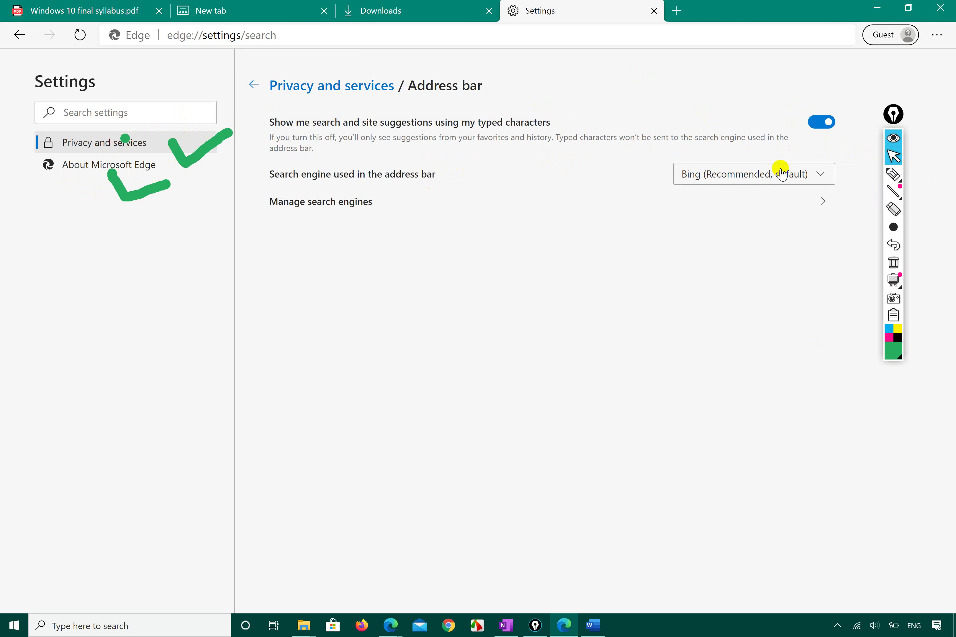
{"action": "left_click", "coordinate": [807, 175]}
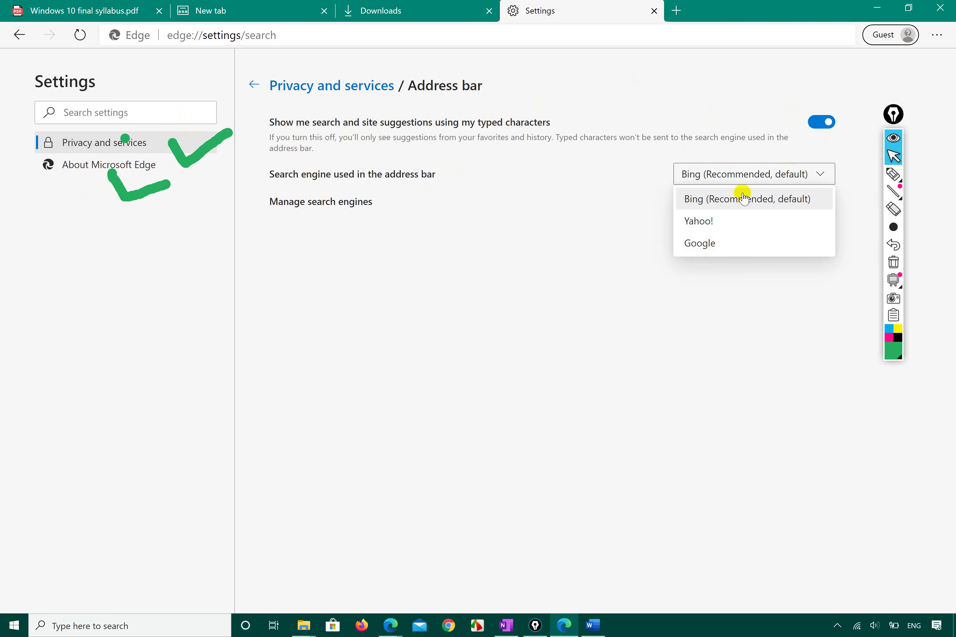
{"action": "left_click", "coordinate": [721, 238]}
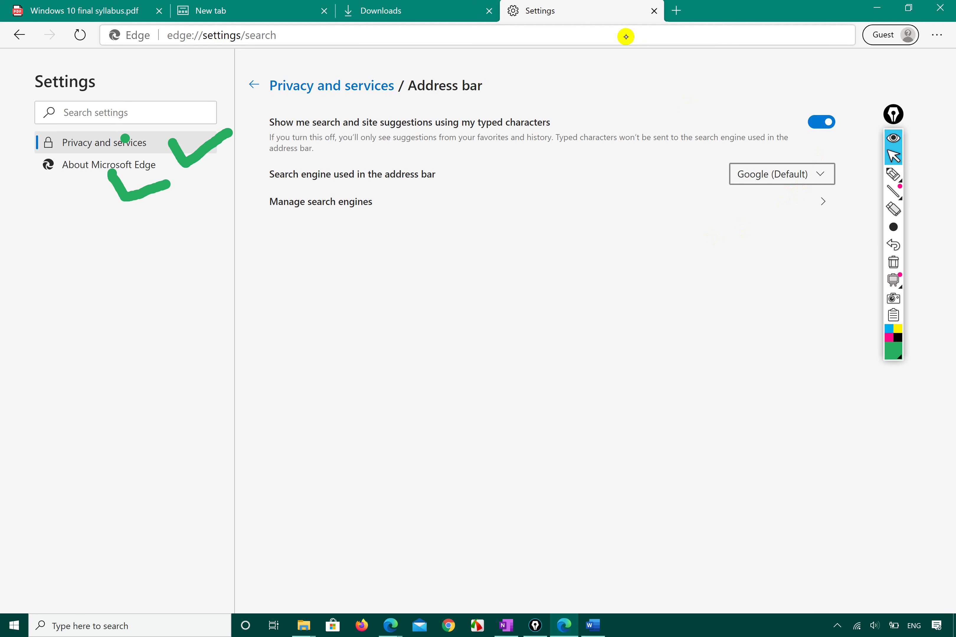
- Search for "windows" from the address bar of a new tab
{"action": "left_click", "coordinate": [679, 10]}
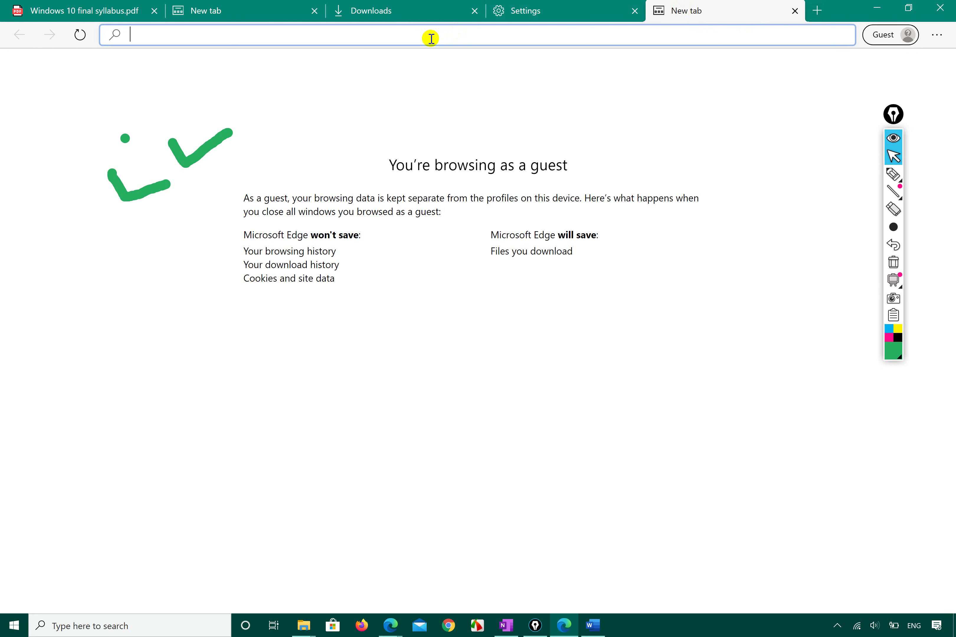
{"action": "type", "text": "windows"}
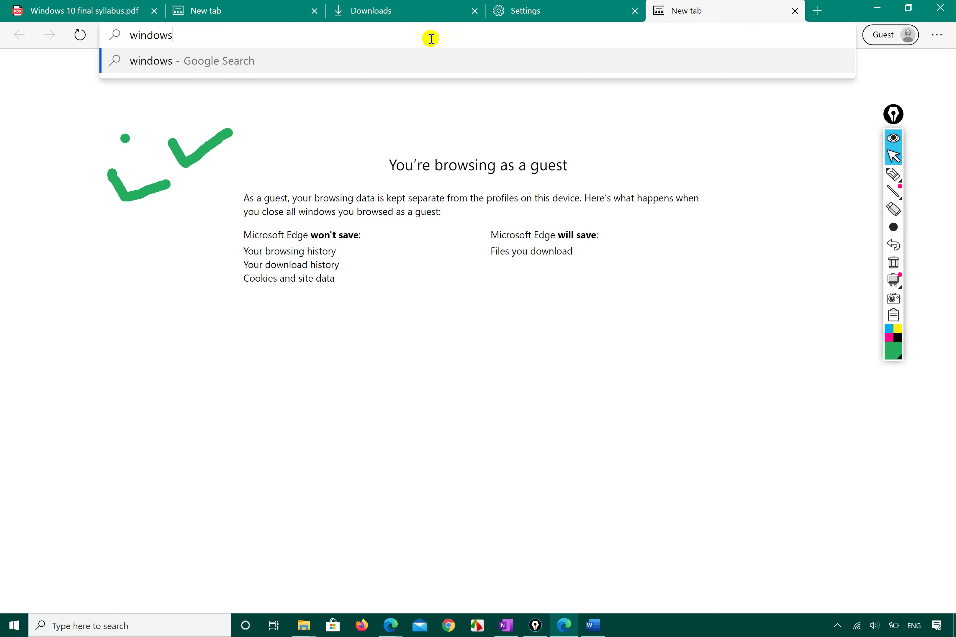
{"action": "key", "text": "Return"}
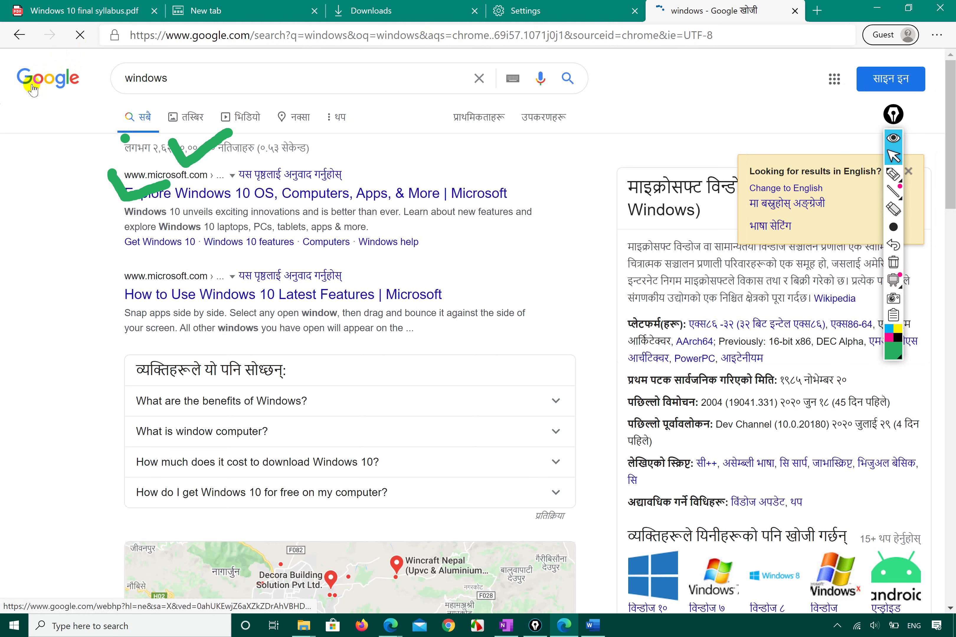
- In the address bar settings, change the search engine used in the address bar to Yahoo!
{"action": "left_click", "coordinate": [561, 12]}
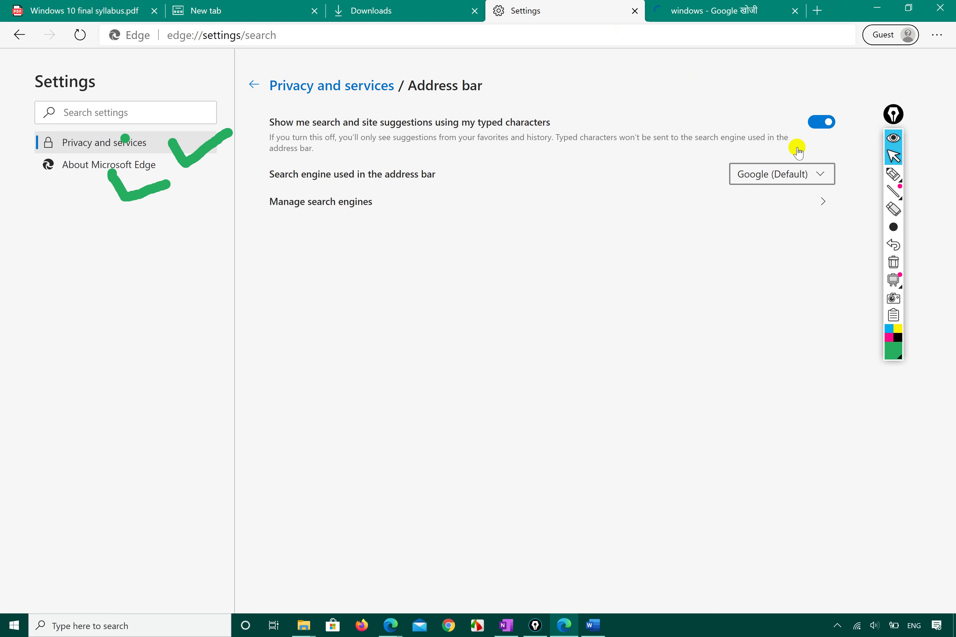
{"action": "left_click", "coordinate": [820, 173]}
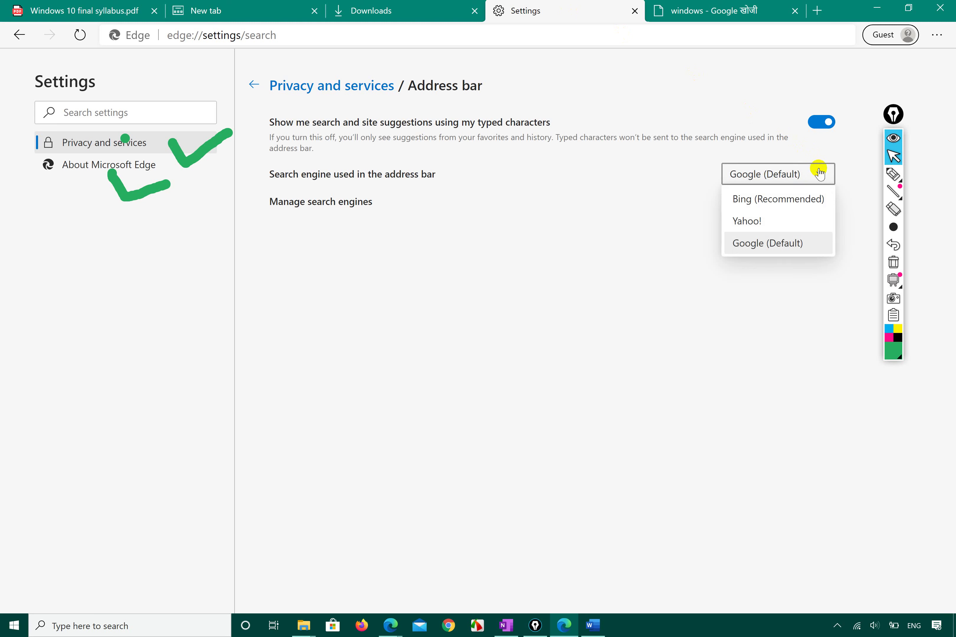
{"action": "left_click", "coordinate": [774, 217]}
- Block Google's location request on the results page and rerun the "windows" search from Google's own search box
{"action": "left_click", "coordinate": [707, 8]}
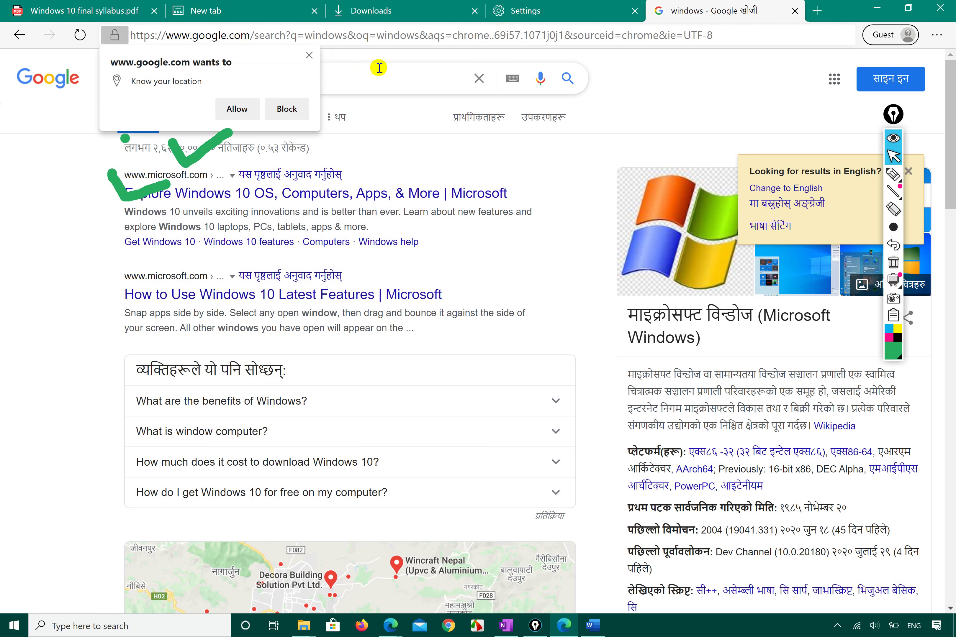
{"action": "left_click", "coordinate": [287, 112]}
{"action": "left_click", "coordinate": [330, 79]}
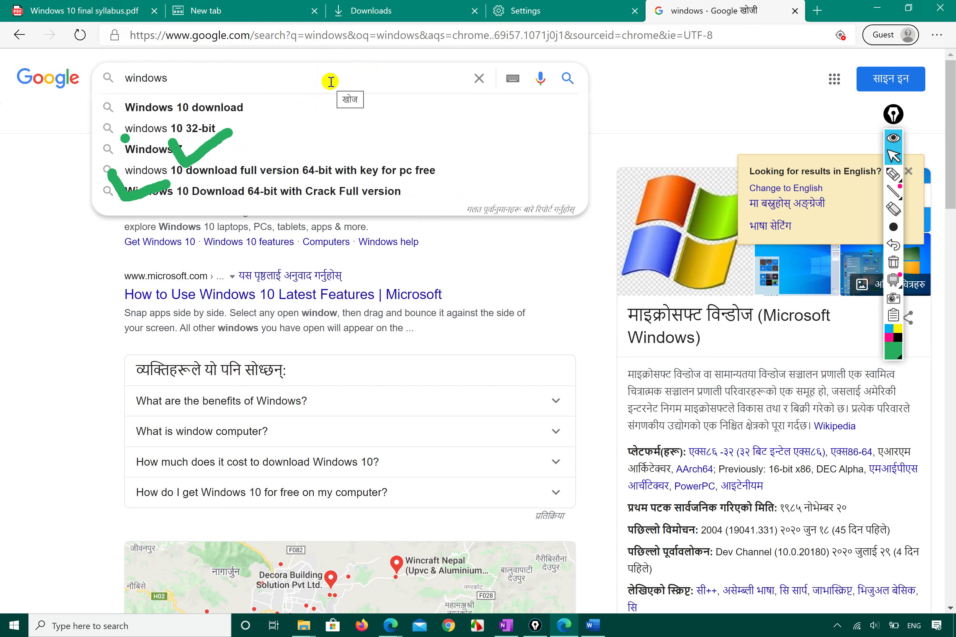
{"action": "key", "text": "Return"}
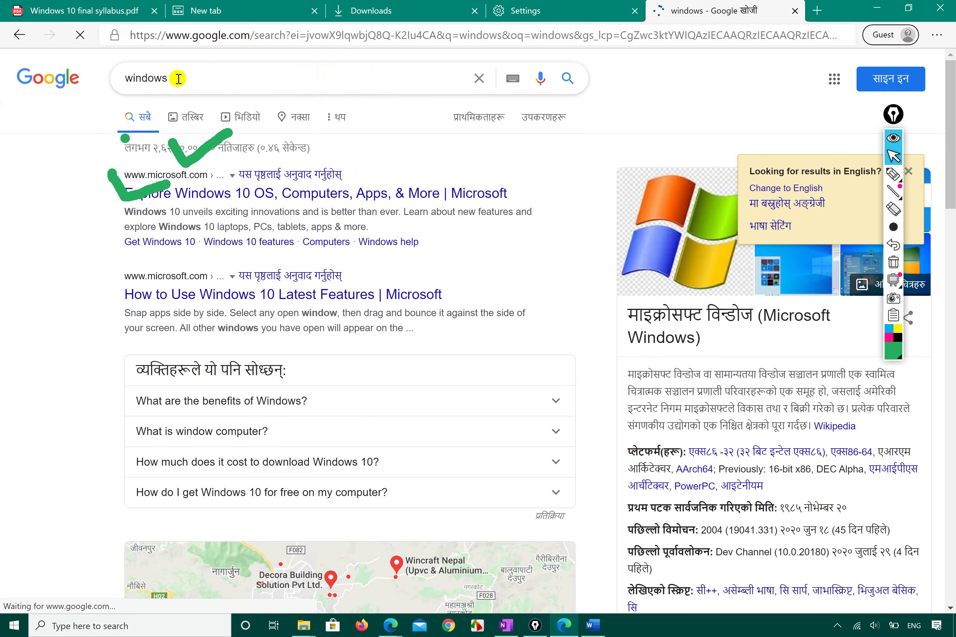
- Replace the Google results tab with a new tab, search for "windows" from its address bar, and show Yahoo's search suggestions
{"action": "left_click", "coordinate": [794, 11]}
{"action": "left_click", "coordinate": [675, 10]}
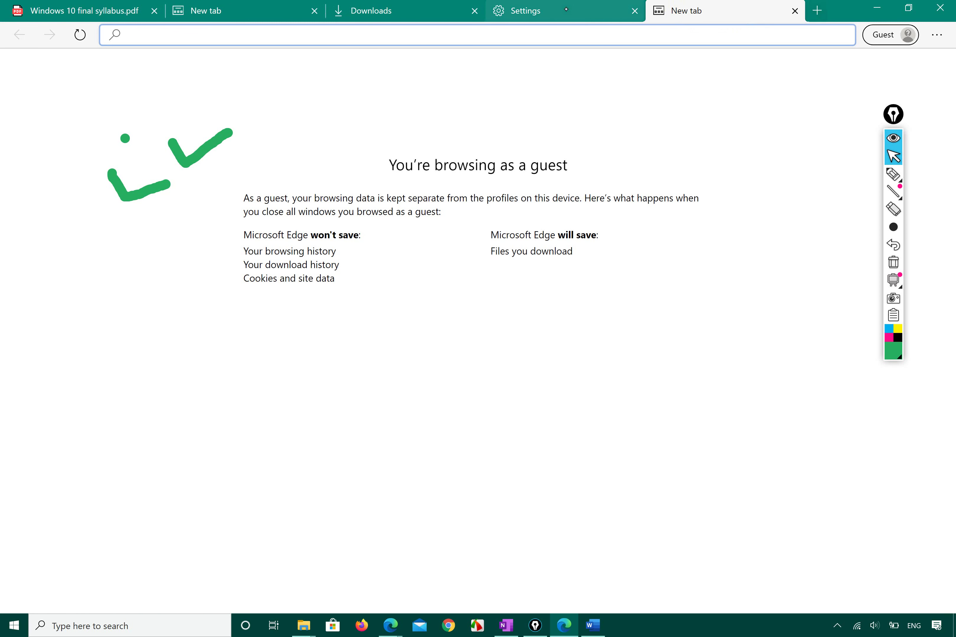
{"action": "type", "text": "windows"}
{"action": "key", "text": "Return"}
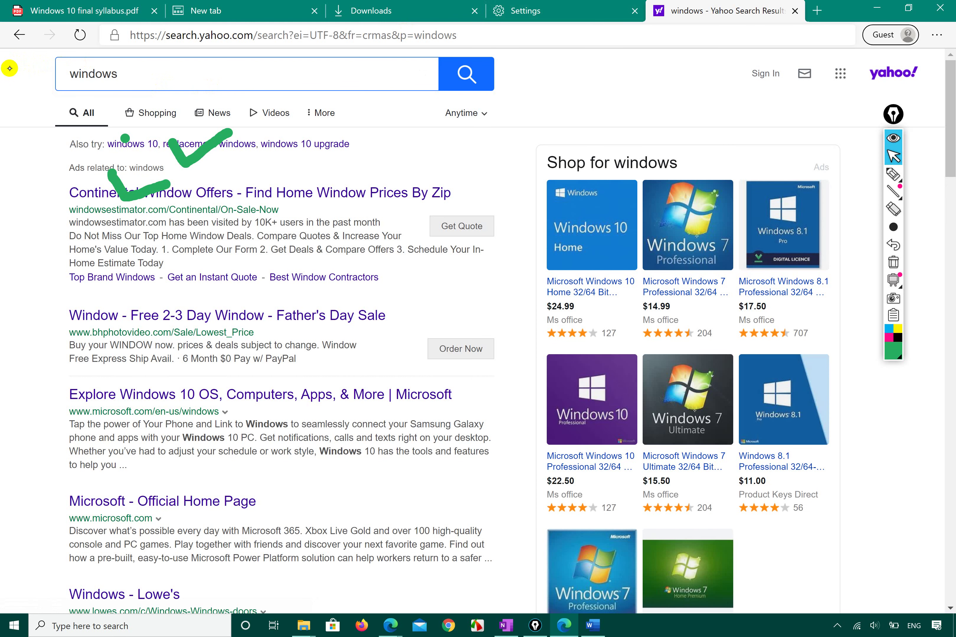
{"action": "left_click", "coordinate": [153, 74]}
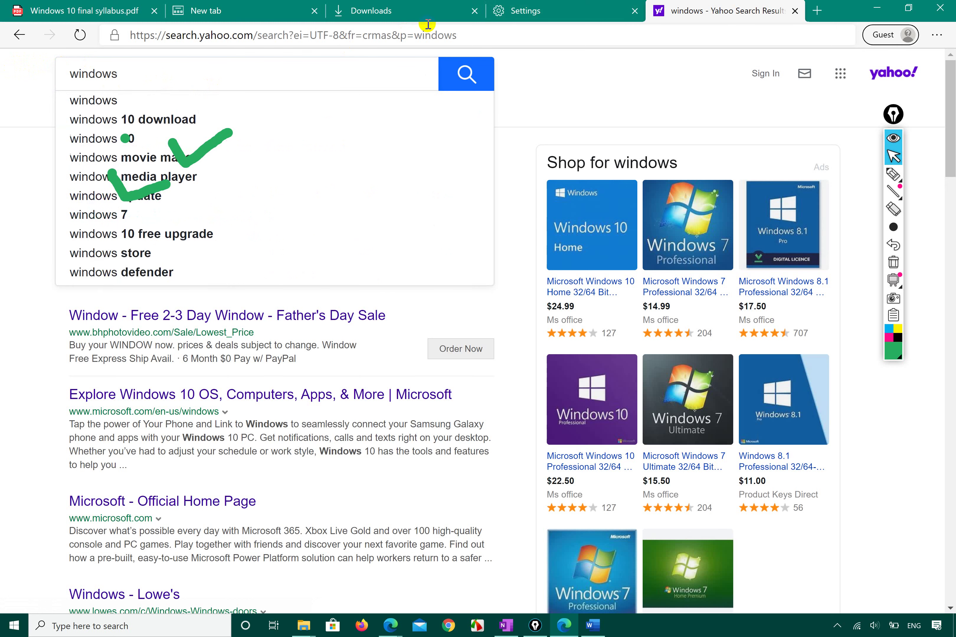
- Set the search engine used in the address bar back to Google in Settings
{"action": "left_click", "coordinate": [537, 11]}
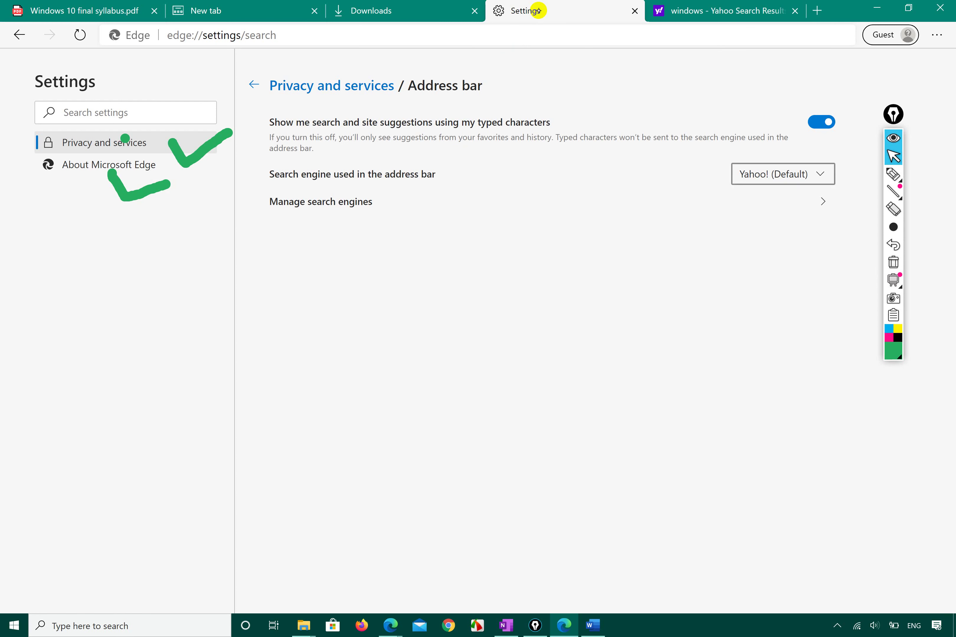
{"action": "left_click", "coordinate": [792, 172]}
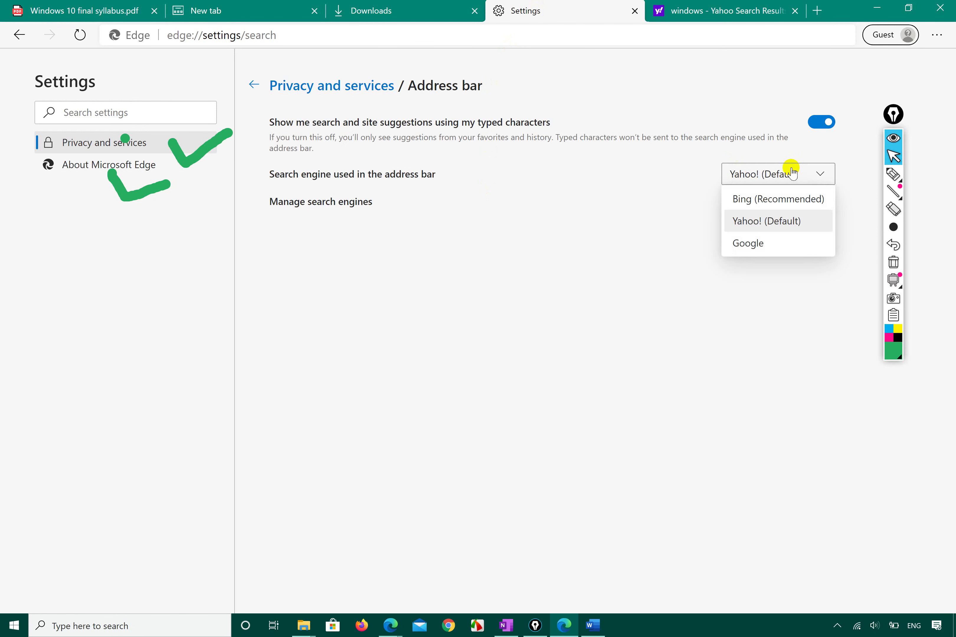
{"action": "left_click", "coordinate": [769, 243]}
- Search for "Nepali education" from the search box on the Yahoo results page and look through the results
{"action": "left_click", "coordinate": [705, 2]}
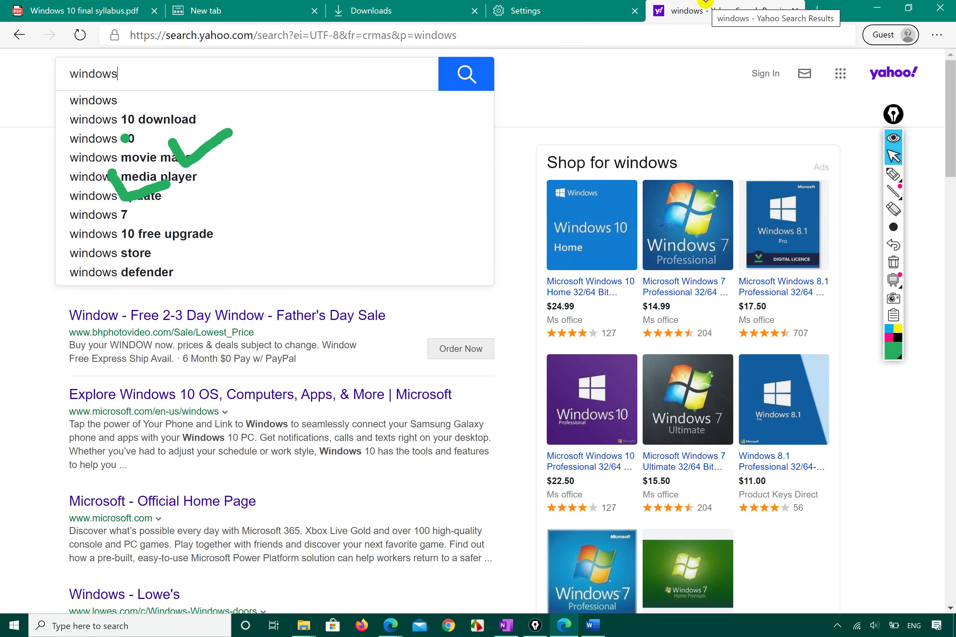
{"action": "key", "text": "BackSpace"}
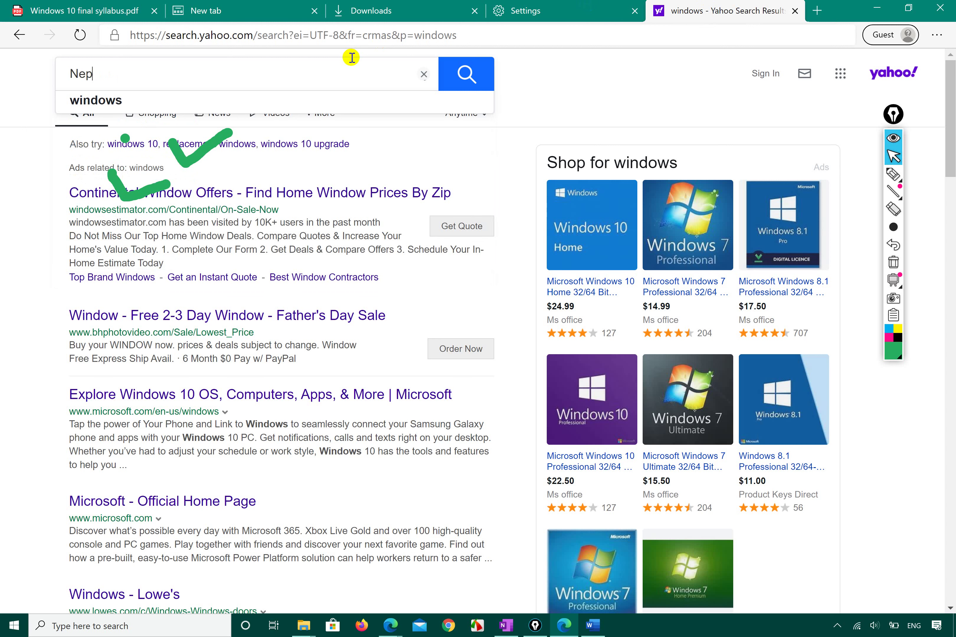
{"action": "type", "text": "Nepali educatio"}
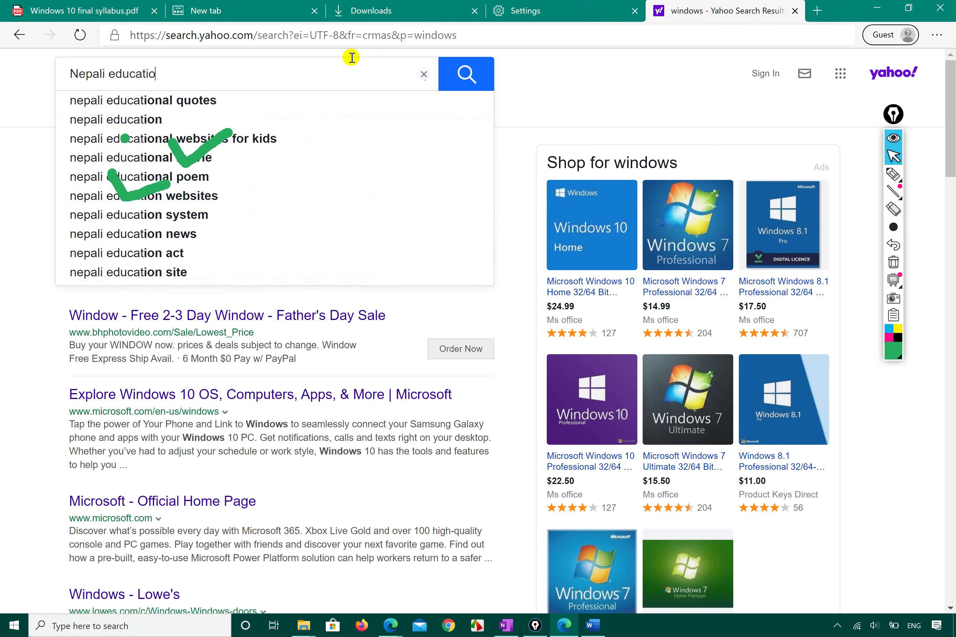
{"action": "type", "text": "n"}
{"action": "key", "text": "Return"}
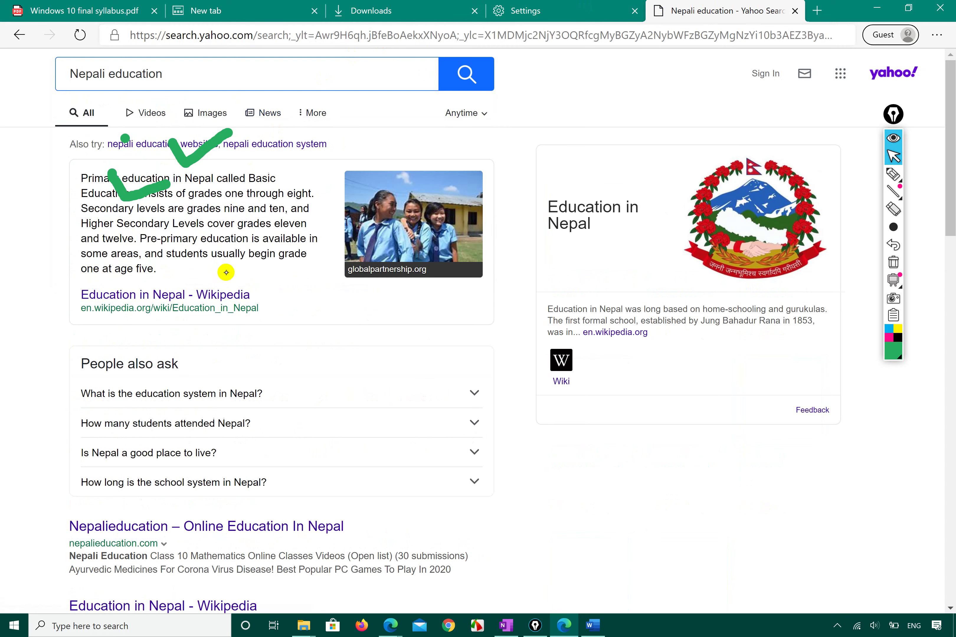
{"action": "scroll", "coordinate": [226, 272], "scroll_direction": "down", "scroll_amount": 5}
{"action": "scroll", "coordinate": [226, 273], "scroll_direction": "down", "scroll_amount": 4}
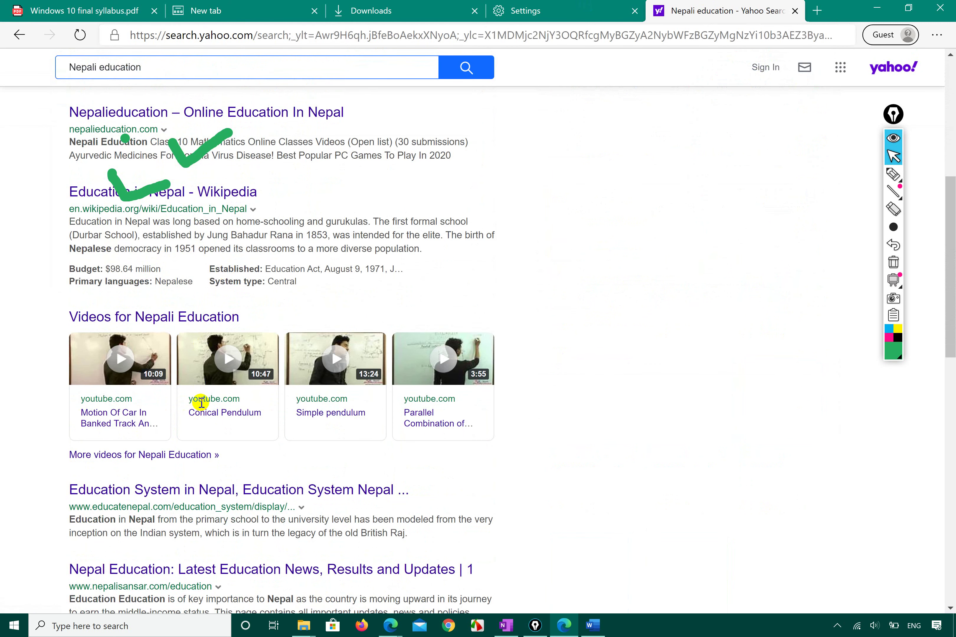
{"action": "scroll", "coordinate": [201, 403], "scroll_direction": "down", "scroll_amount": 6}
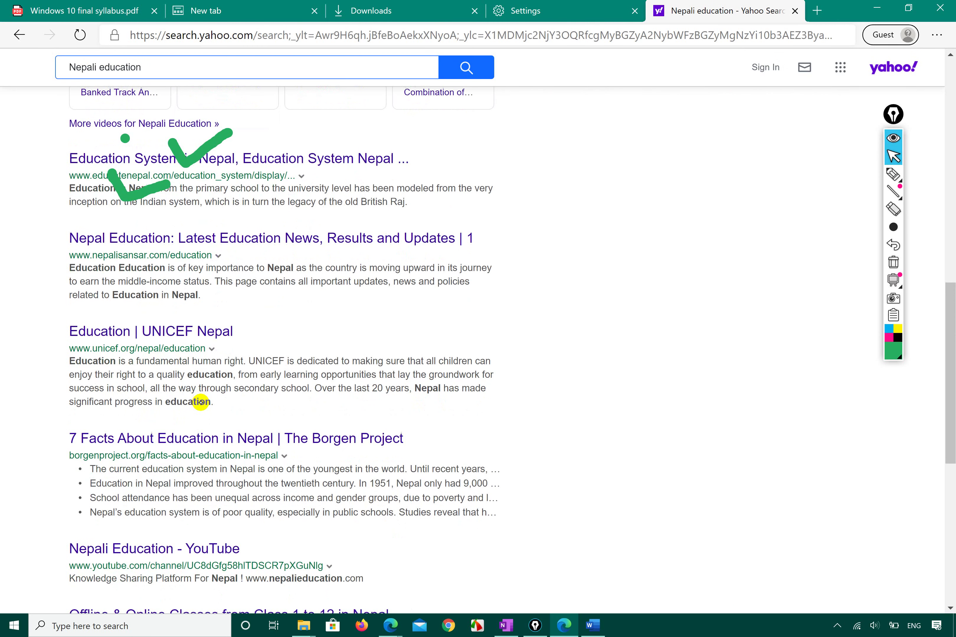
{"action": "scroll", "coordinate": [201, 402], "scroll_direction": "up", "scroll_amount": 10}
- View the address bar's search engine choices, then start adding an engine named "Duckduck go" under Manage search engines
{"action": "left_click", "coordinate": [517, 4]}
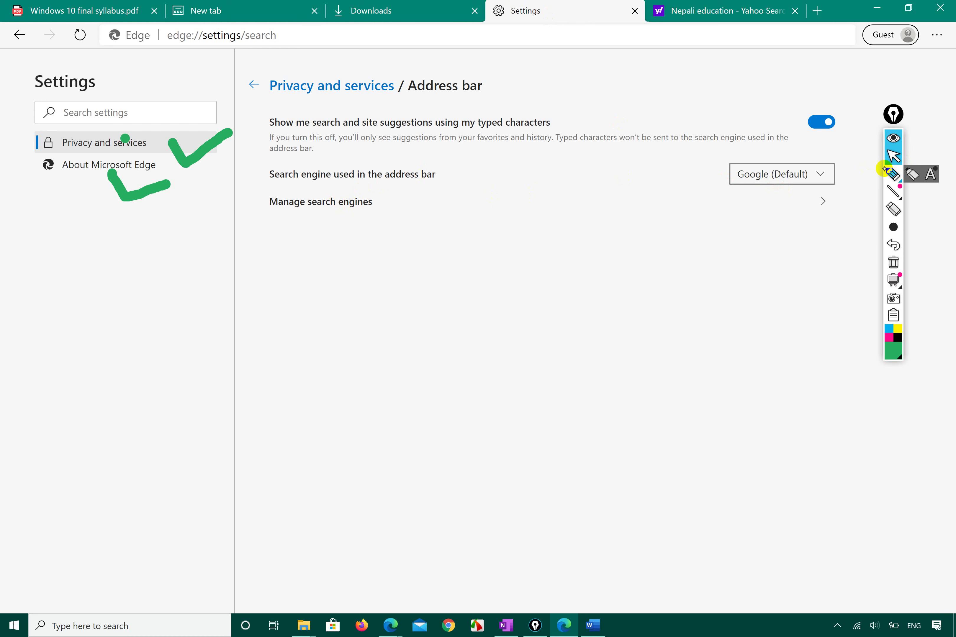
{"action": "left_click", "coordinate": [828, 175]}
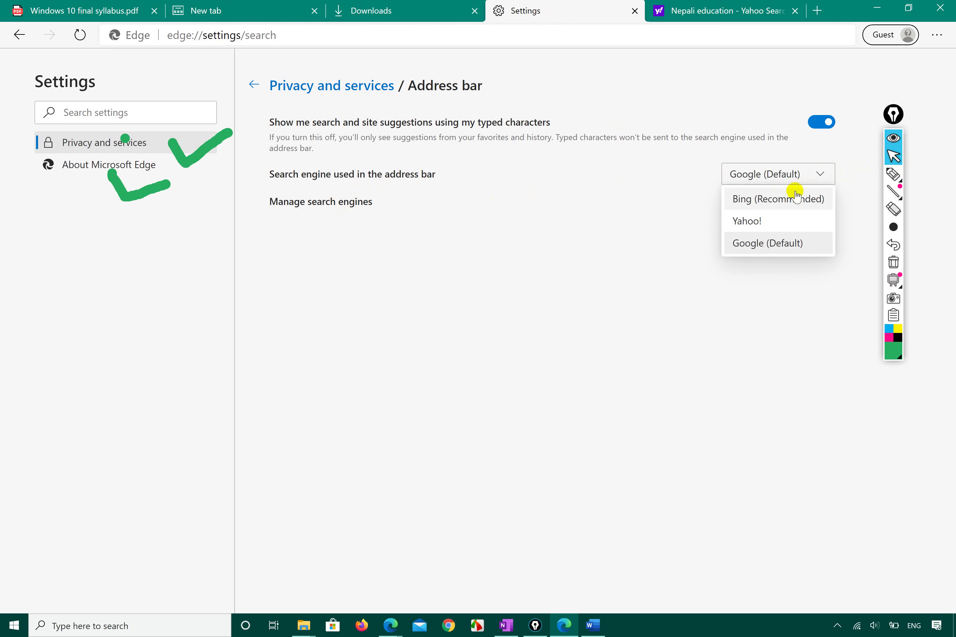
{"action": "left_click", "coordinate": [835, 297]}
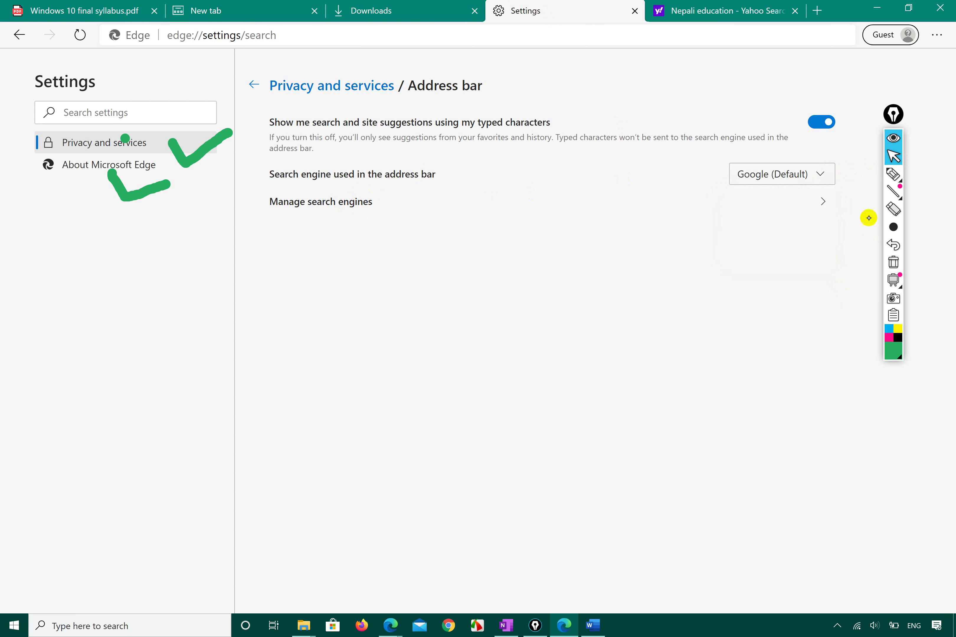
{"action": "left_click", "coordinate": [824, 203]}
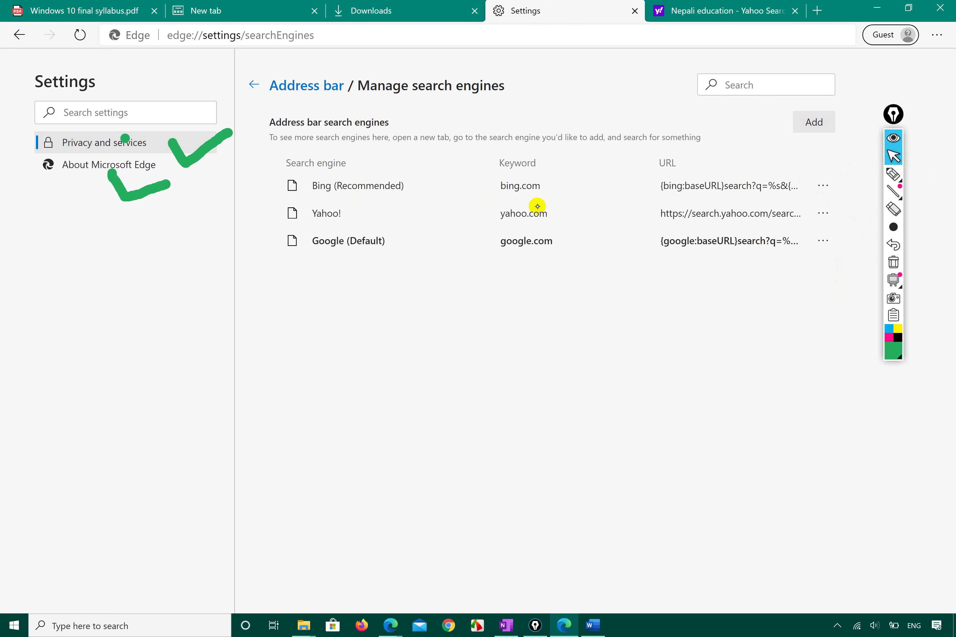
{"action": "left_click", "coordinate": [821, 122]}
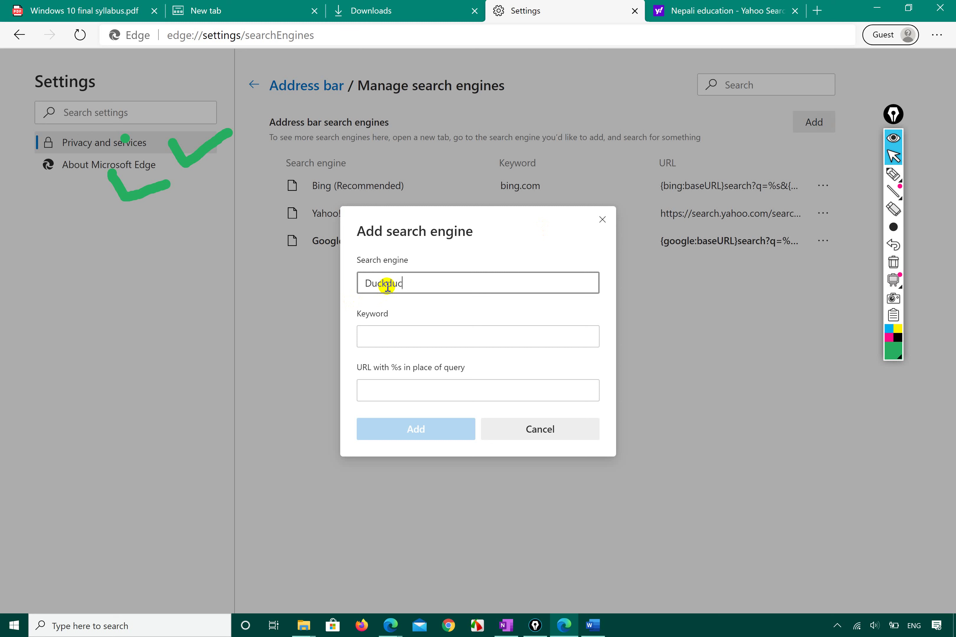
{"action": "left_click", "coordinate": [389, 387]}
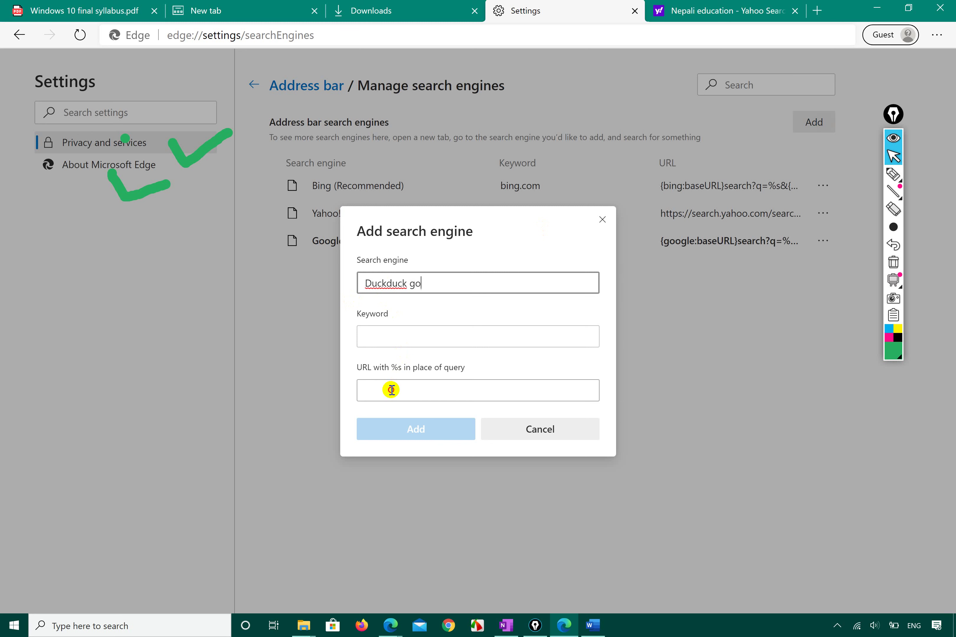
- Search for "duckduck go" from the address bar of a new tab
{"action": "left_click", "coordinate": [818, 11]}
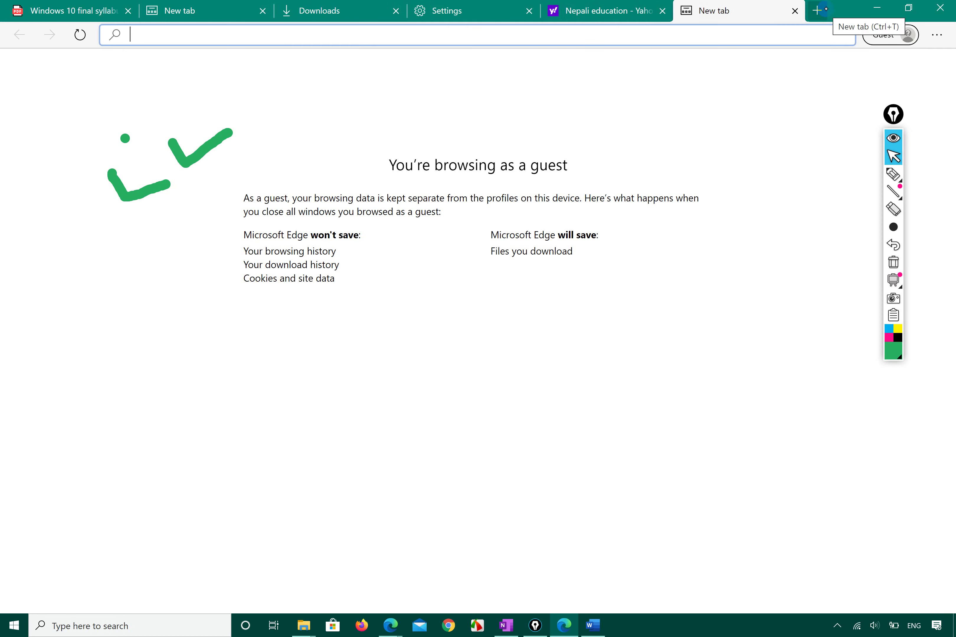
{"action": "type", "text": "du"}
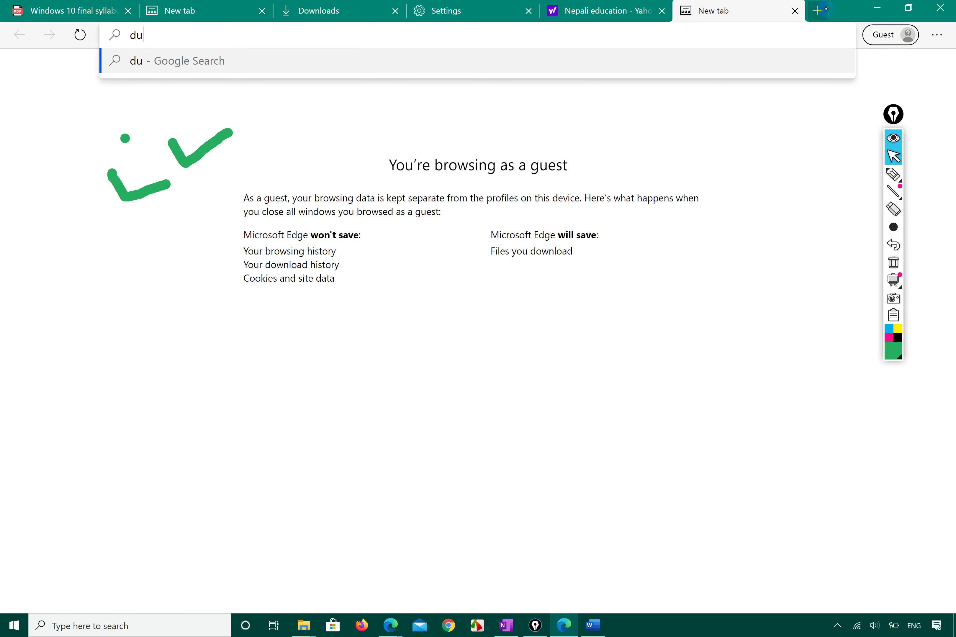
{"action": "type", "text": "ckduck"}
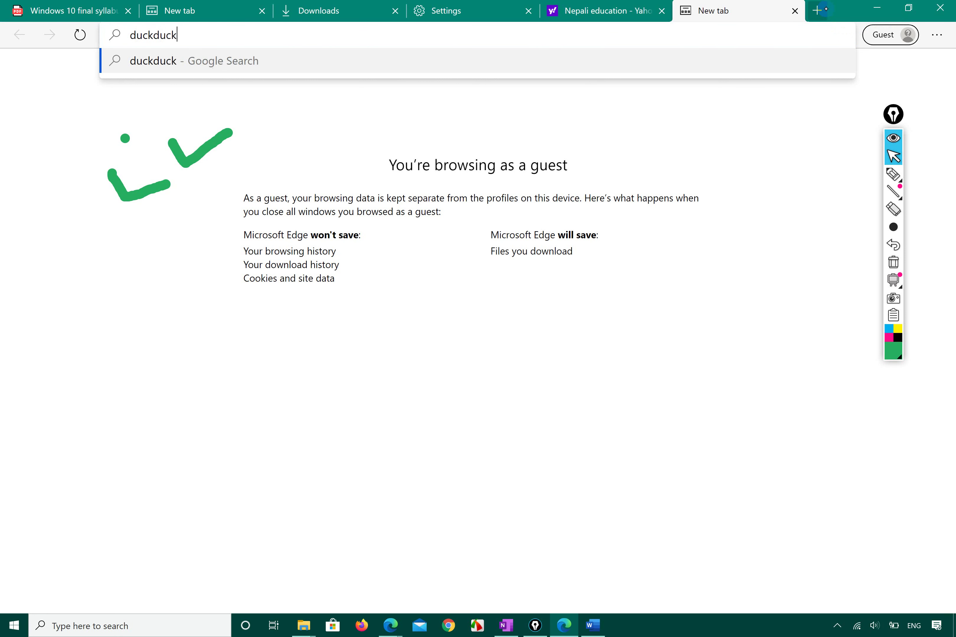
{"action": "type", "text": " go"}
{"action": "key", "text": "Return"}
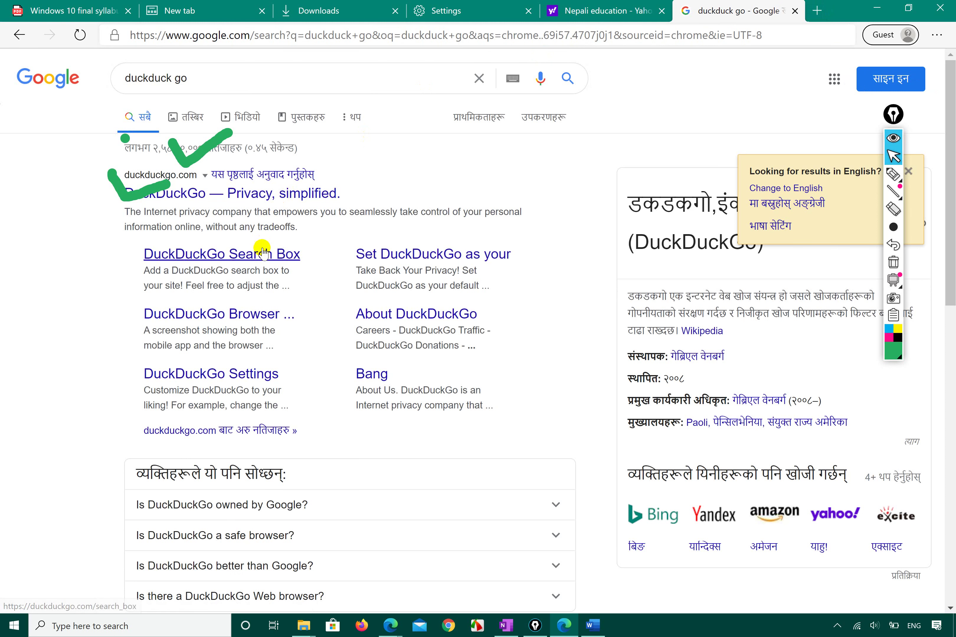
- View the DuckDuckGo Search Box page from the results, return, and open the DuckDuckGo home page
{"action": "left_click", "coordinate": [260, 254]}
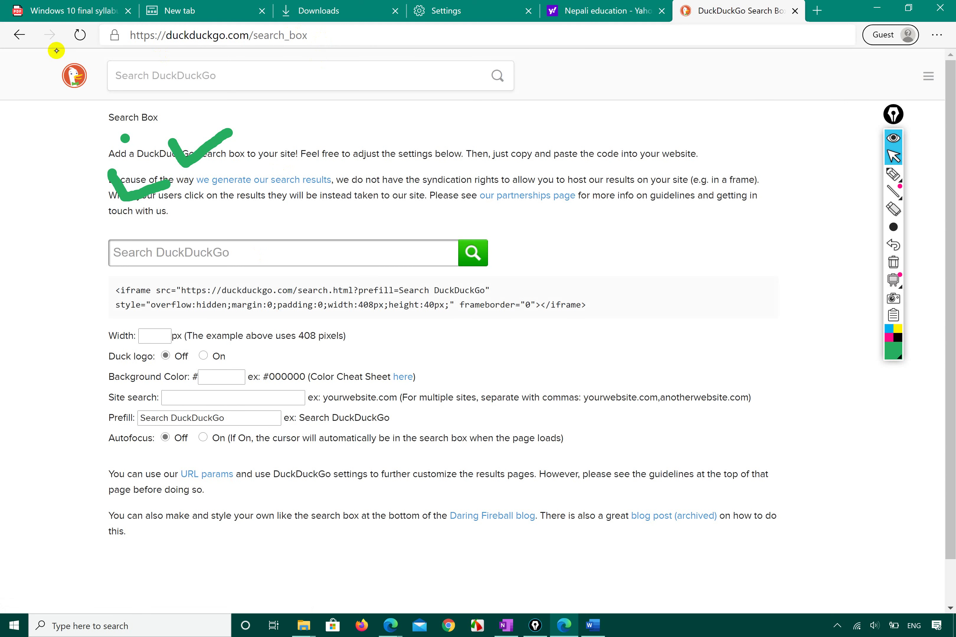
{"action": "left_click", "coordinate": [17, 37]}
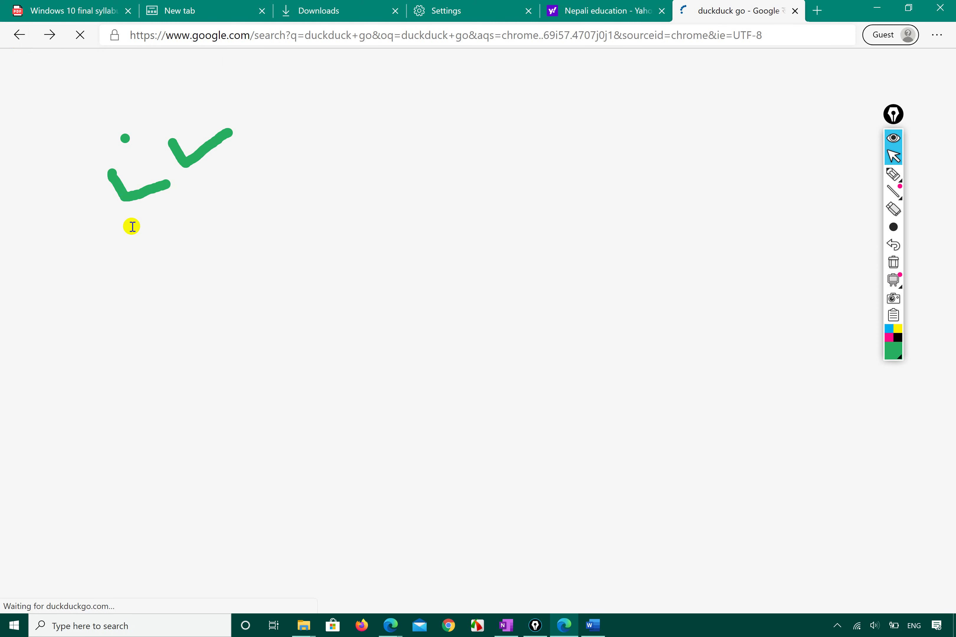
{"action": "left_click", "coordinate": [229, 194]}
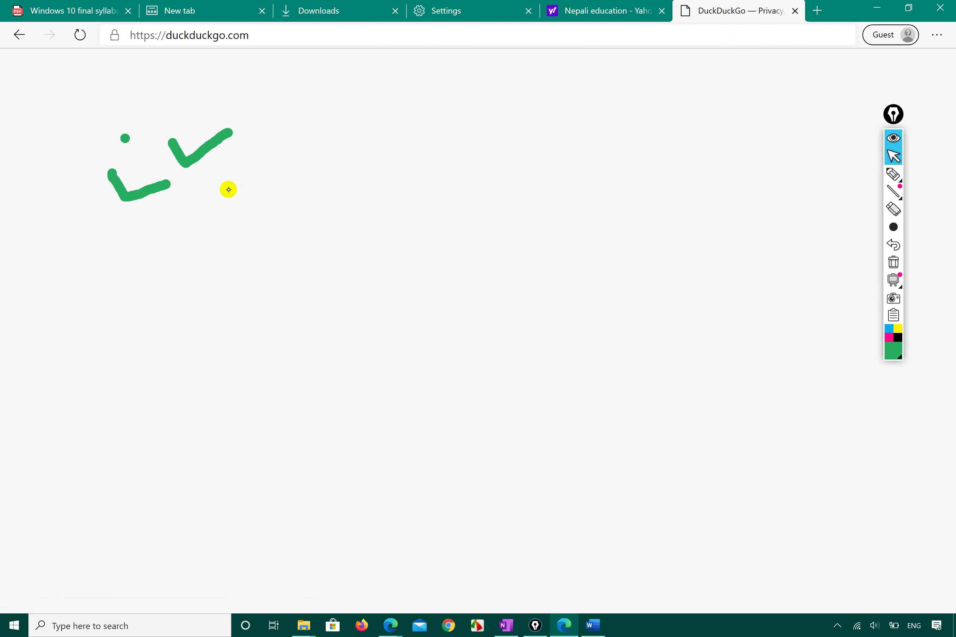
{"action": "triple_click", "coordinate": [283, 34]}
{"action": "key", "text": "ctrl+c"}
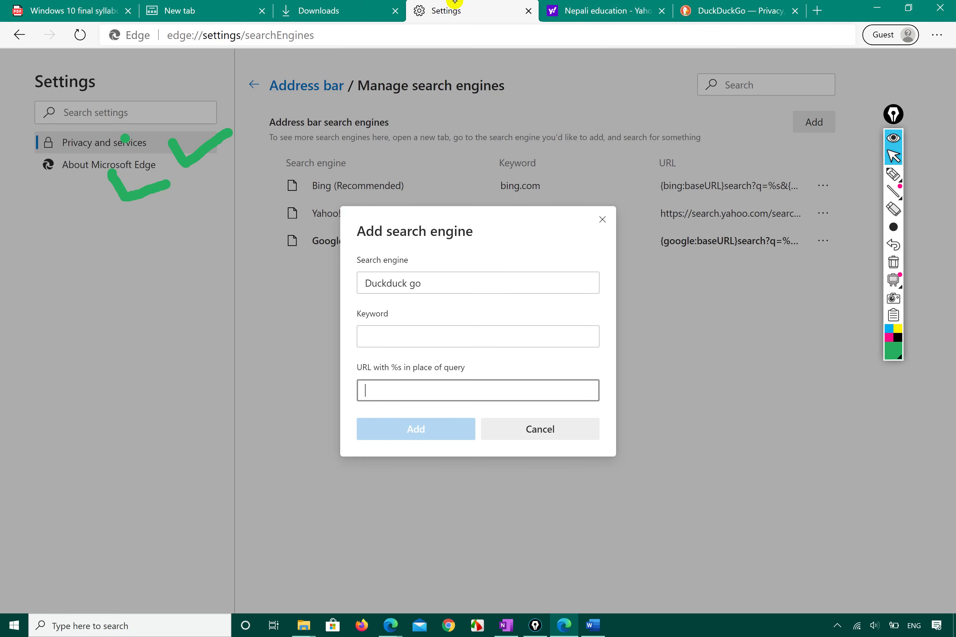
{"action": "left_click", "coordinate": [452, 9]}
{"action": "key", "text": "ctrl+v"}
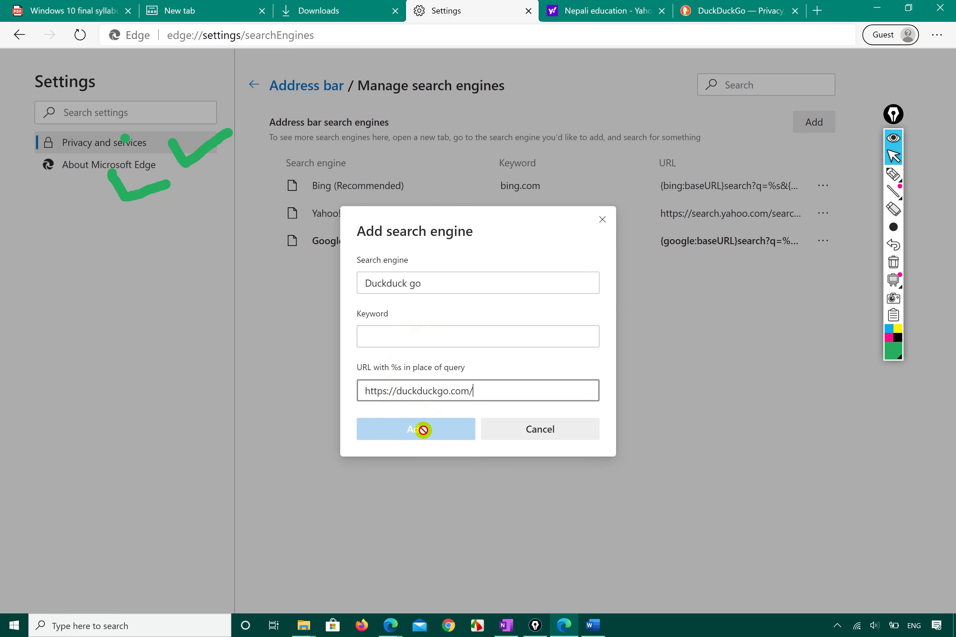
{"action": "left_click", "coordinate": [427, 333]}
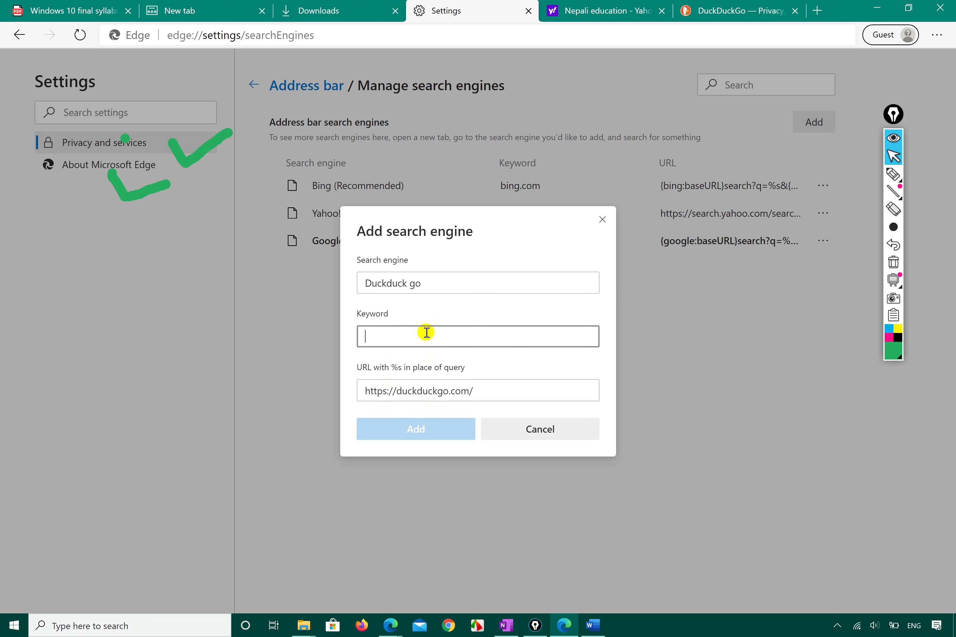
{"action": "type", "text": "Duckduckgo"}
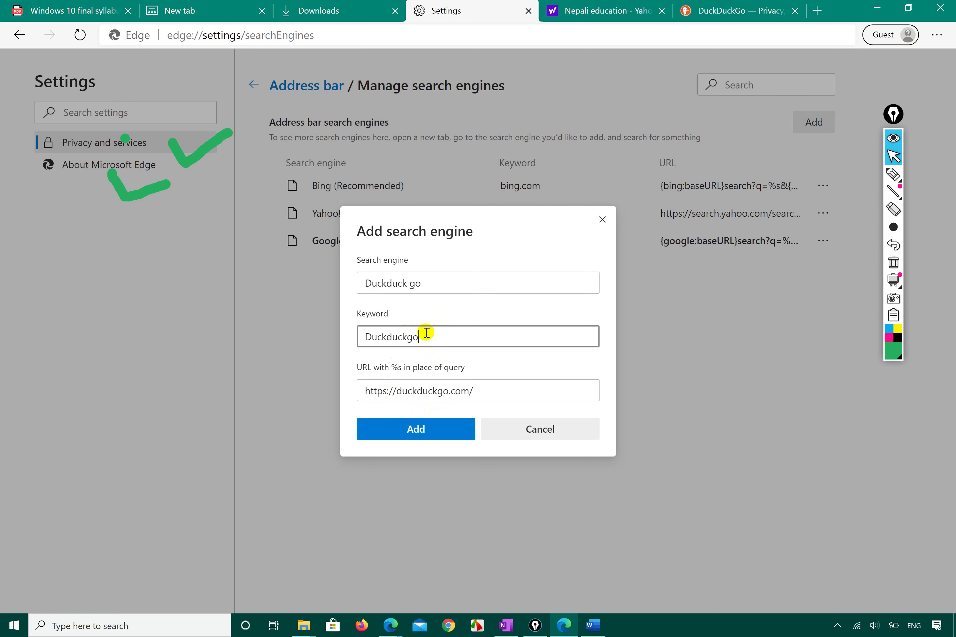
{"action": "left_click", "coordinate": [413, 428]}
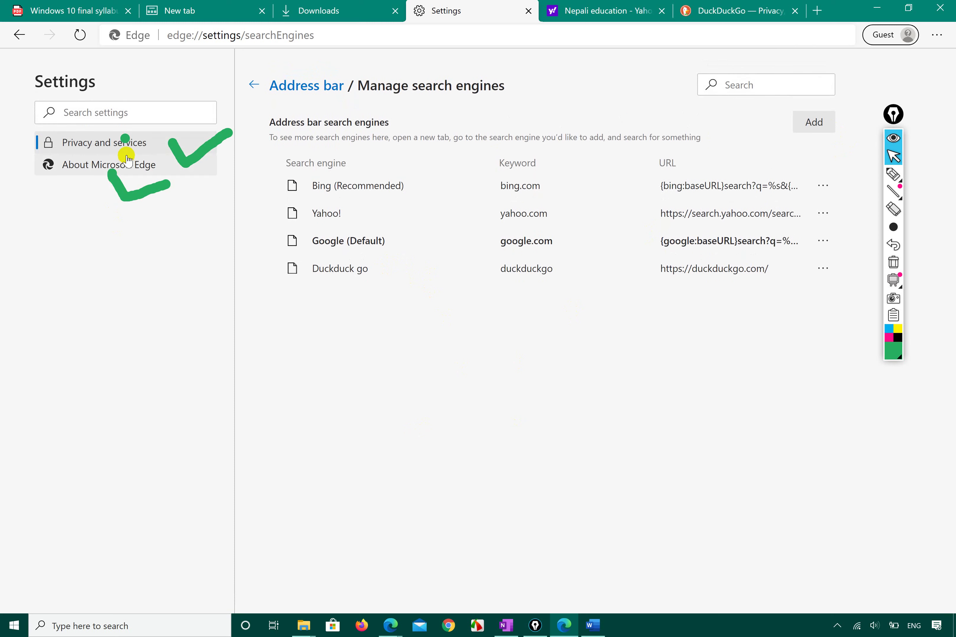
- Return to the Address bar settings and set the search engine used in the address bar to Duckduck go
{"action": "left_click", "coordinate": [251, 90]}
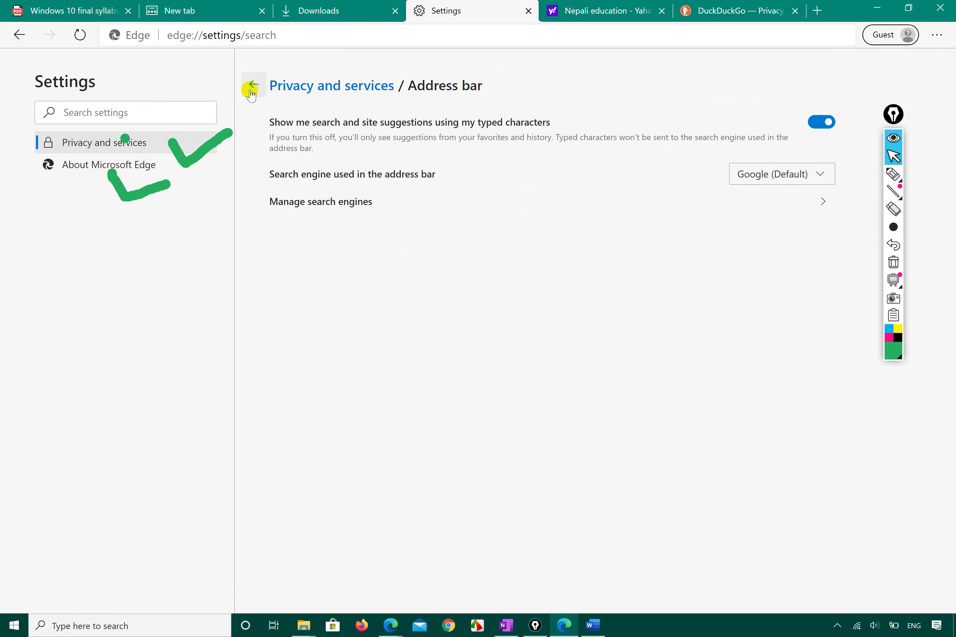
{"action": "left_click", "coordinate": [820, 176]}
{"action": "left_click", "coordinate": [770, 265]}
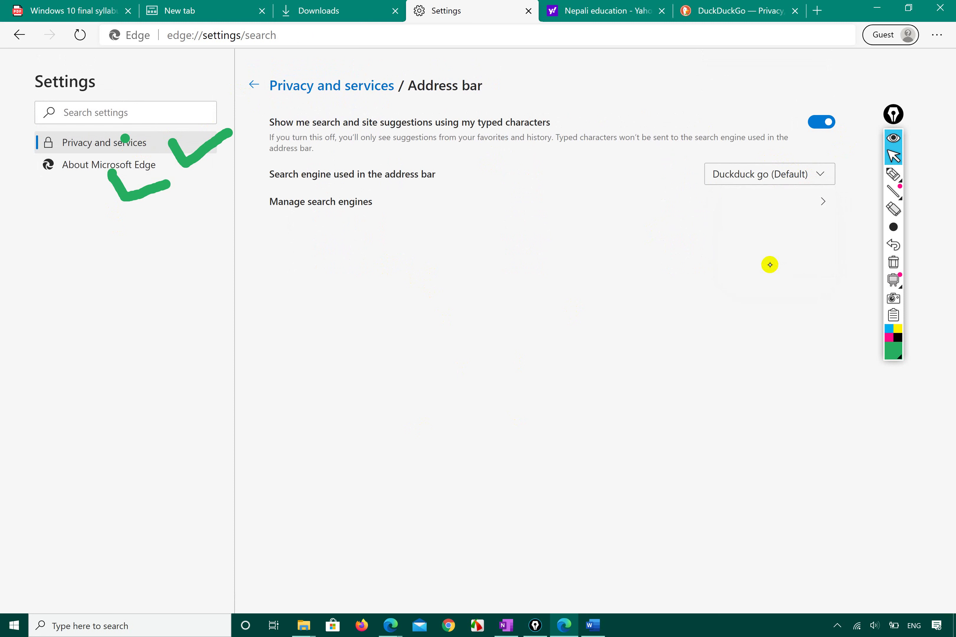
- Look through the guest tabs, open a new tab, and minimize the guest window to show the signed-in profile's new tab page
{"action": "left_click", "coordinate": [317, 6]}
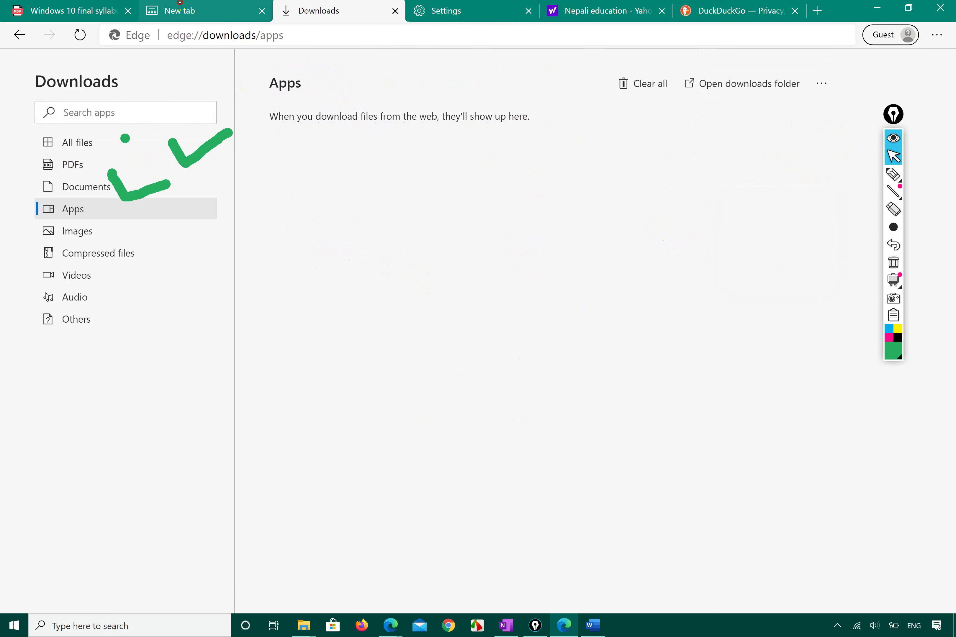
{"action": "left_click", "coordinate": [182, 2]}
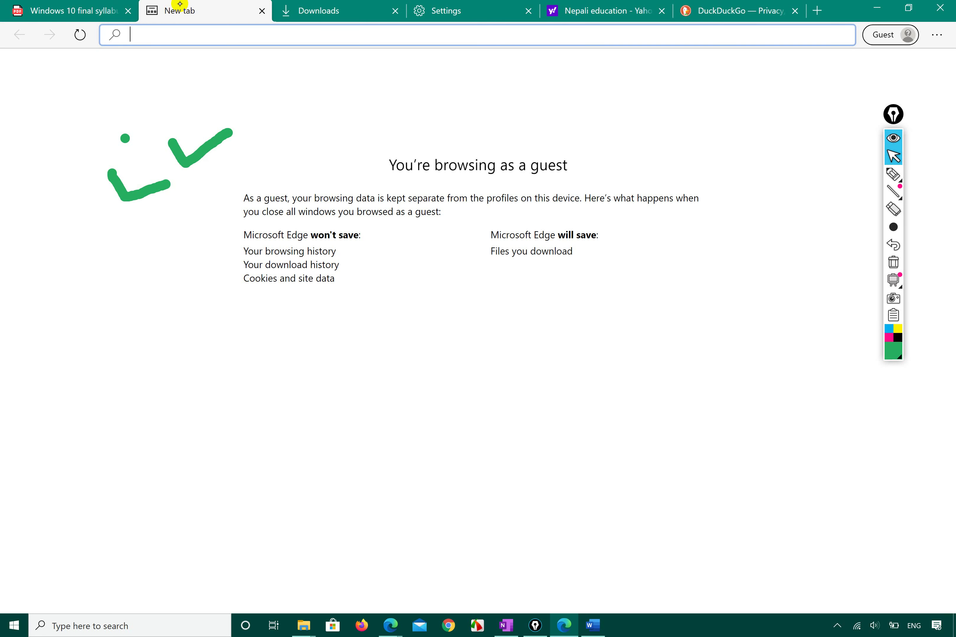
{"action": "left_click", "coordinate": [817, 11]}
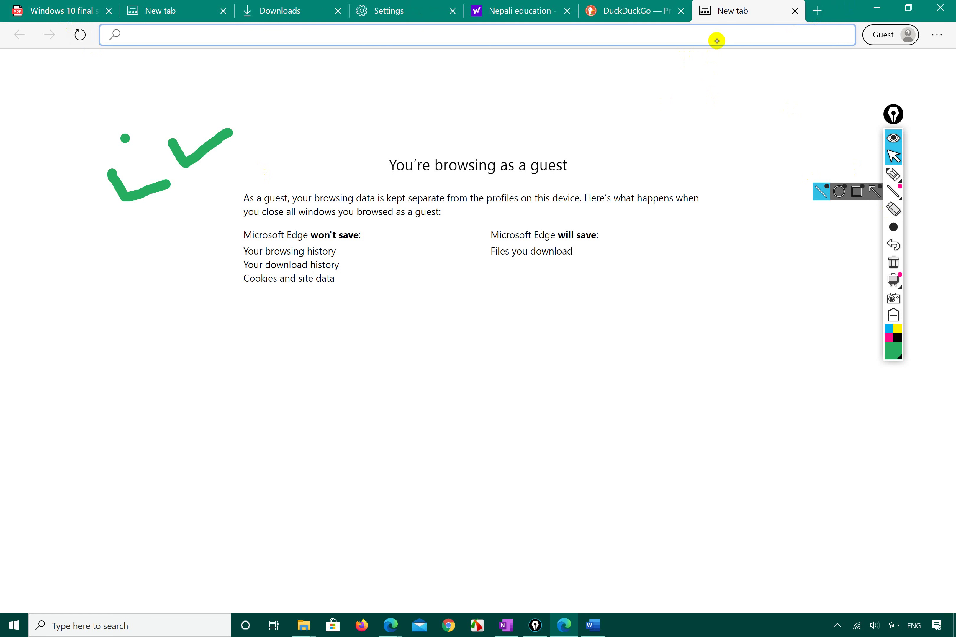
{"action": "left_click", "coordinate": [880, 7]}
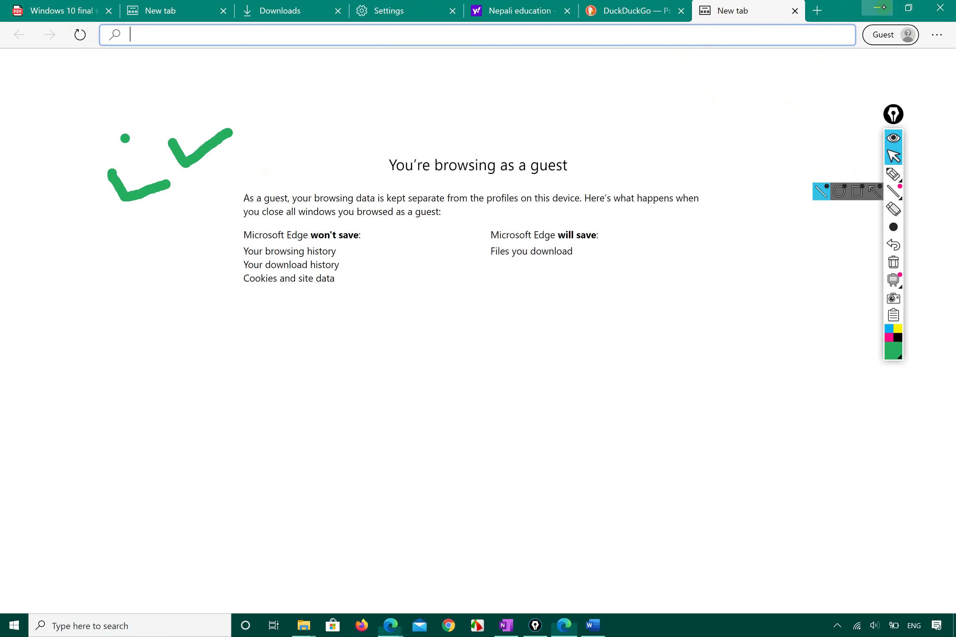
{"action": "left_click", "coordinate": [347, 10]}
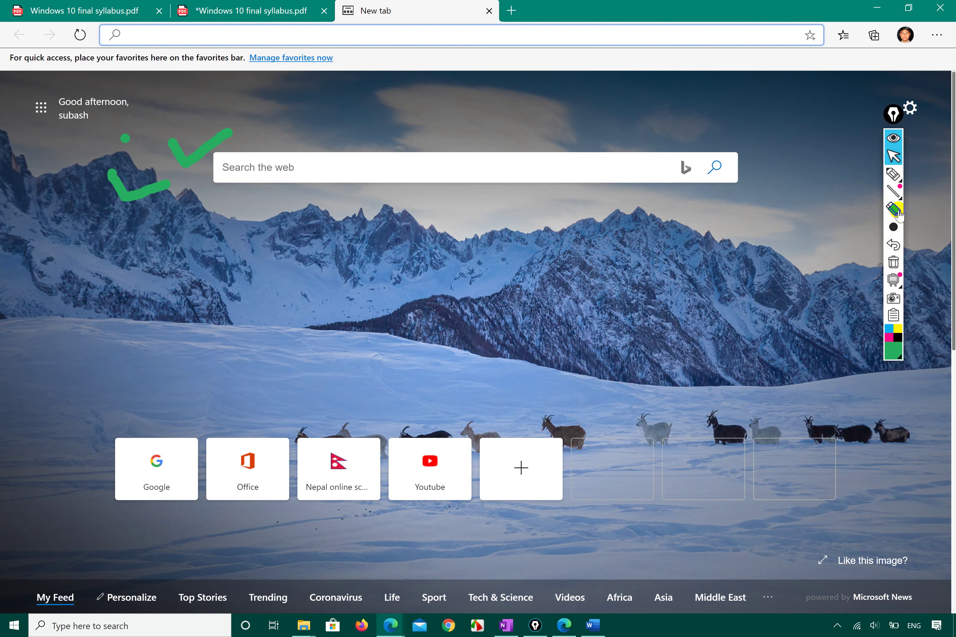
- Circle the add-website tile and the empty quick-link slots with the green pen, then return to the pointer
{"action": "left_click", "coordinate": [893, 175]}
{"action": "mouse_move", "coordinate": [634, 409]}
{"action": "left_mouse_down"}
{"action": "mouse_move", "coordinate": [463, 464]}
{"action": "mouse_move", "coordinate": [656, 520]}
{"action": "mouse_move", "coordinate": [733, 396]}
{"action": "mouse_move", "coordinate": [642, 400]}
{"action": "left_mouse_up"}
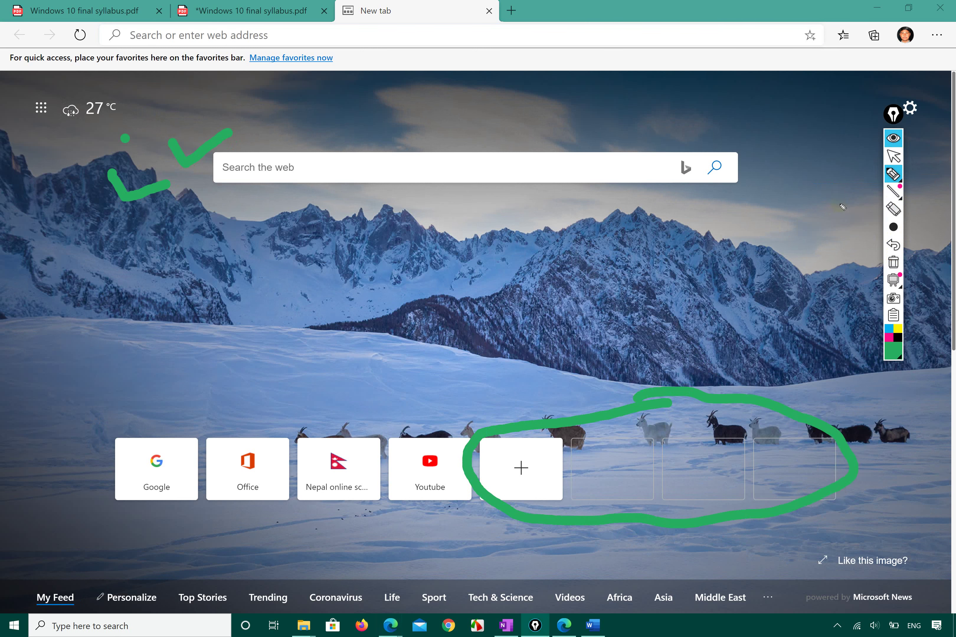
{"action": "left_click", "coordinate": [894, 157]}
{"action": "left_click", "coordinate": [521, 471]}
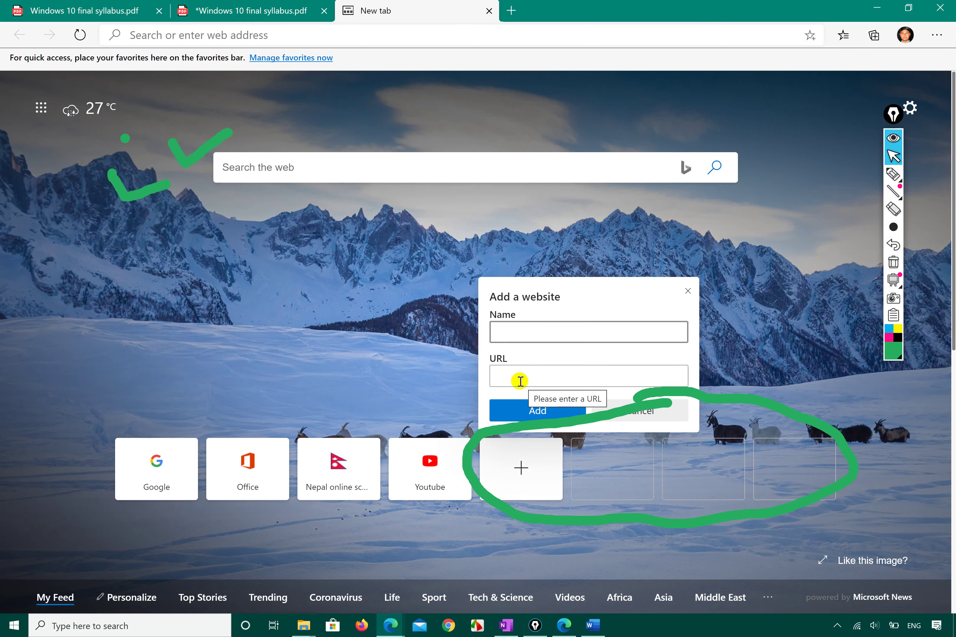
{"action": "type", "text": "go"}
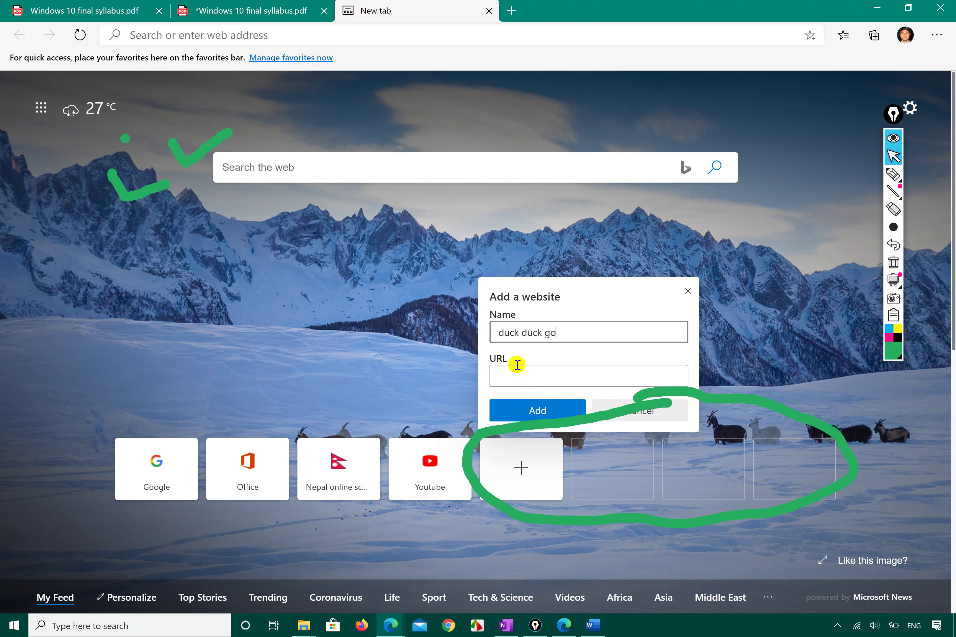
{"action": "left_click", "coordinate": [515, 372]}
{"action": "type", "text": "https://duckduckgo.com/"}
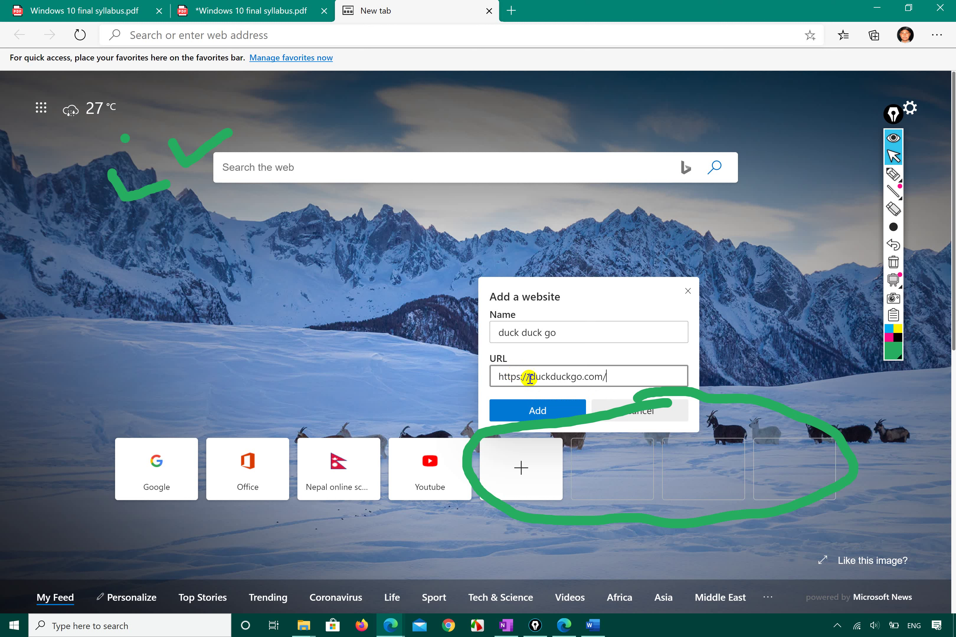
{"action": "left_click", "coordinate": [533, 409]}
{"action": "left_click", "coordinate": [527, 466]}
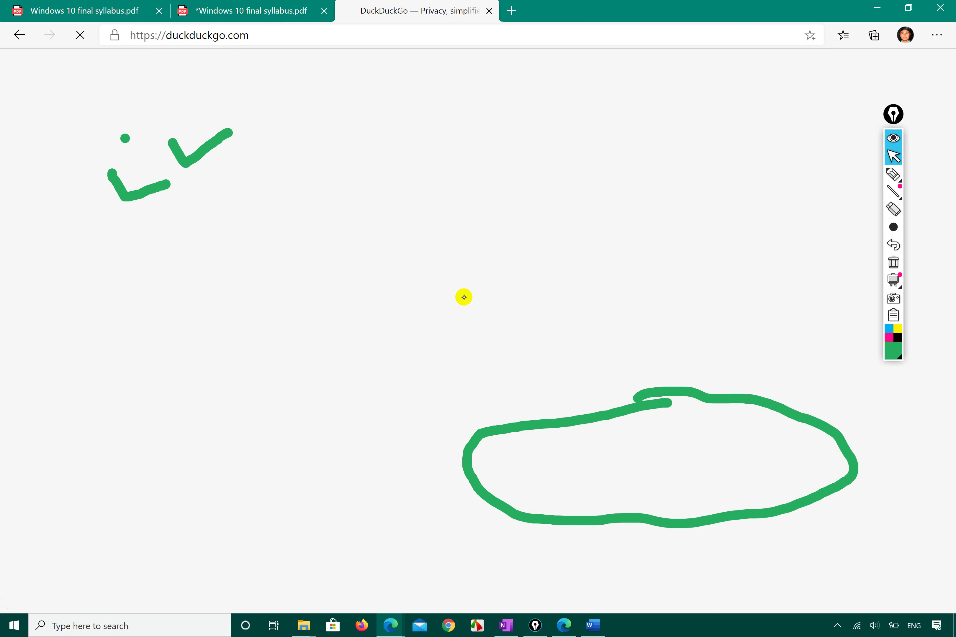
- Open google.com in a new tab and copy its full address
{"action": "left_click", "coordinate": [510, 11]}
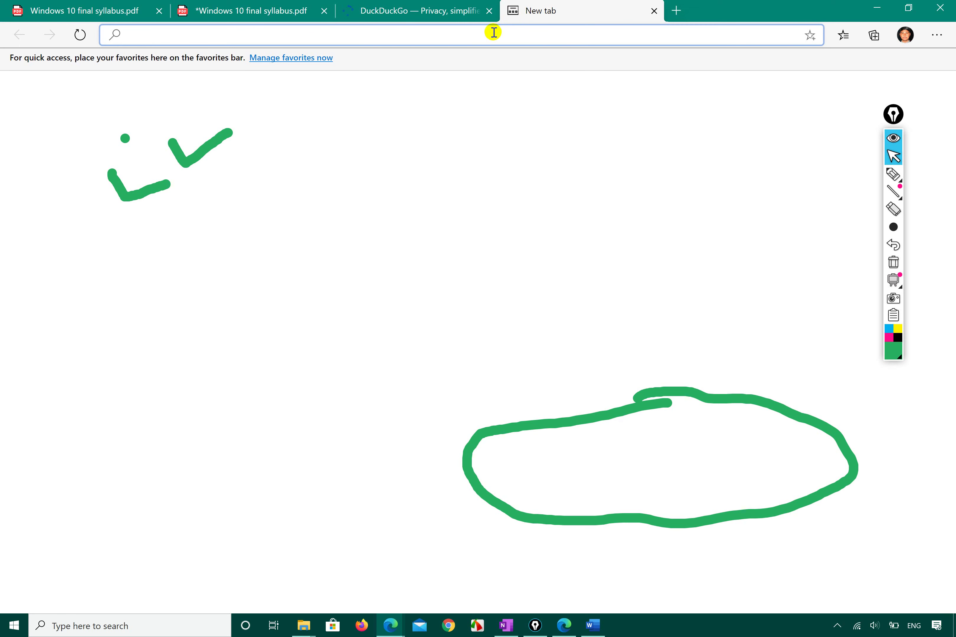
{"action": "type", "text": "google.com"}
{"action": "key", "text": "Return"}
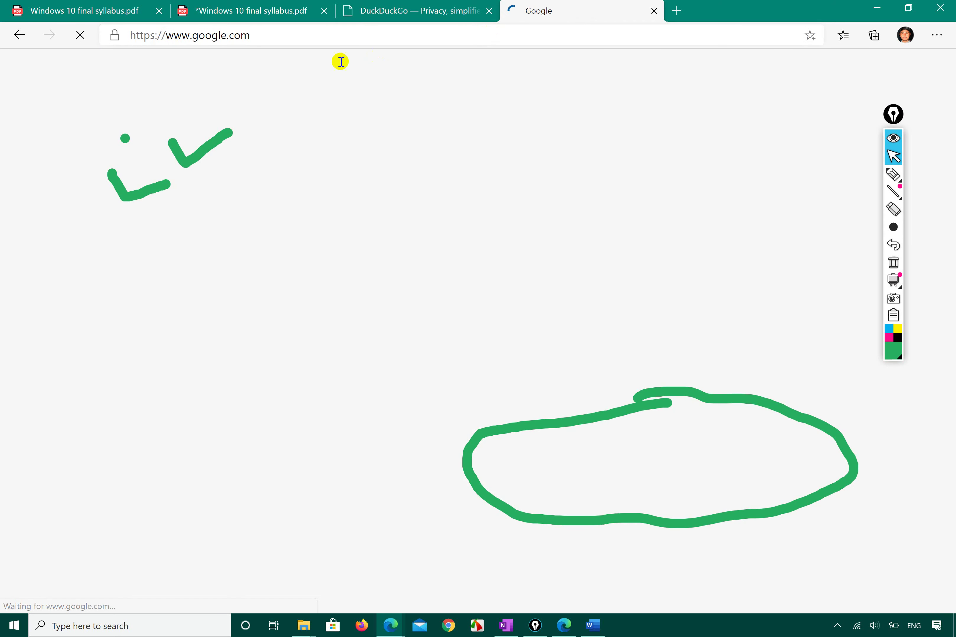
{"action": "left_click", "coordinate": [281, 36]}
{"action": "triple_click", "coordinate": [282, 37]}
{"action": "key", "text": "ctrl+c"}
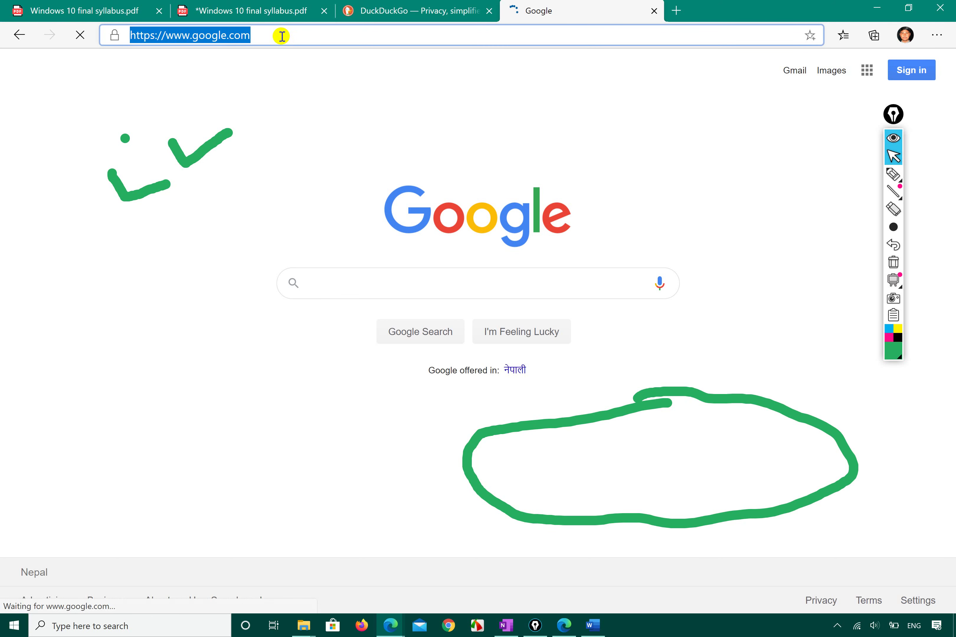
{"action": "left_click", "coordinate": [268, 11]}
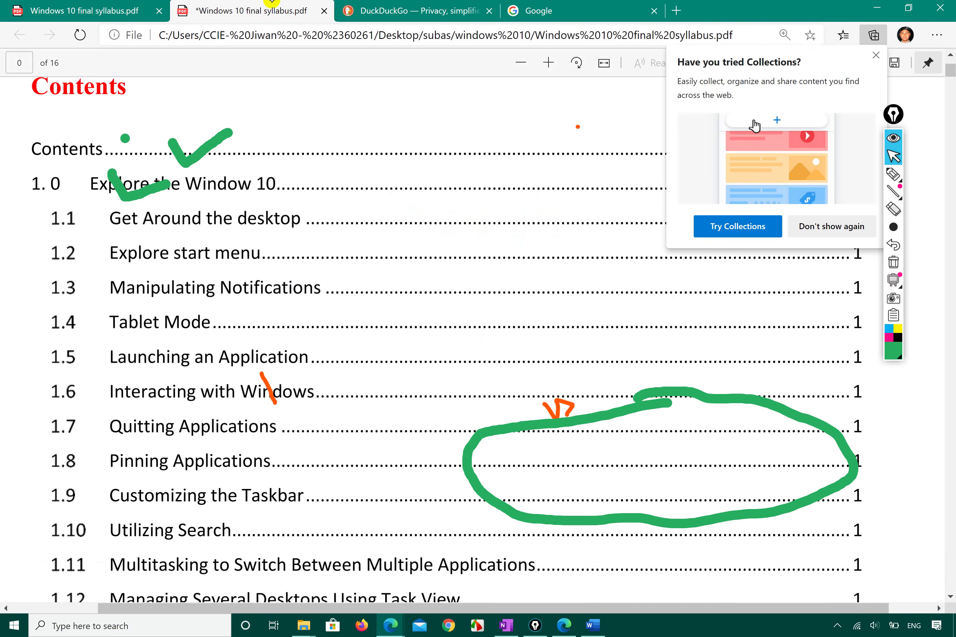
{"action": "left_click", "coordinate": [412, 17]}
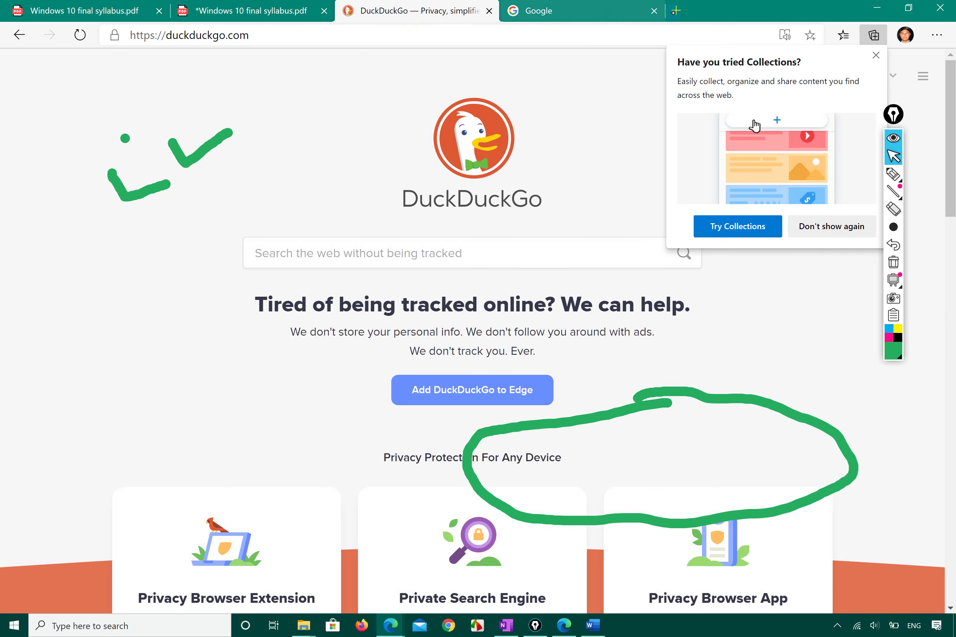
{"action": "left_click", "coordinate": [676, 11]}
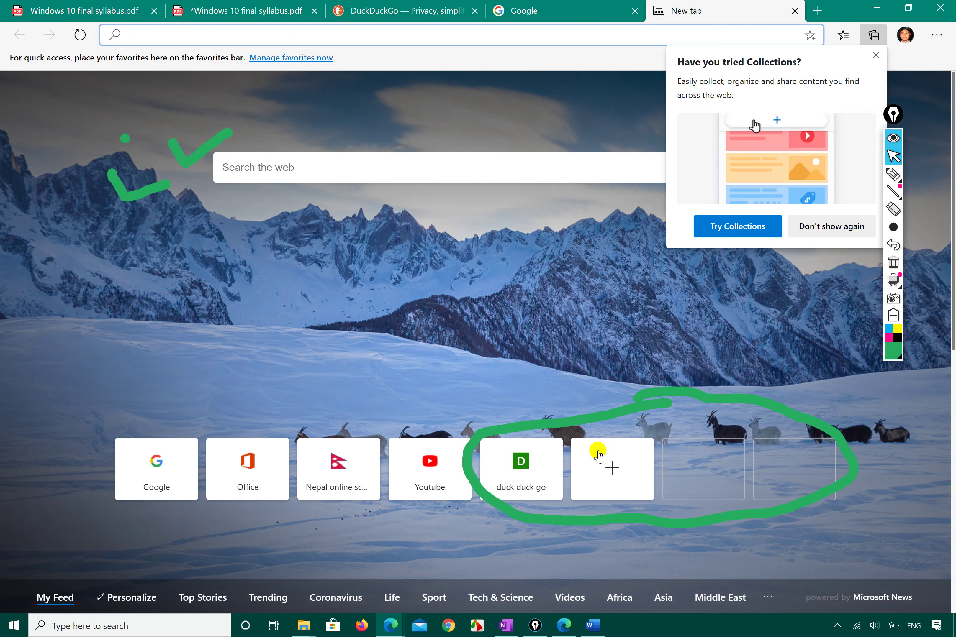
{"action": "left_click", "coordinate": [608, 470]}
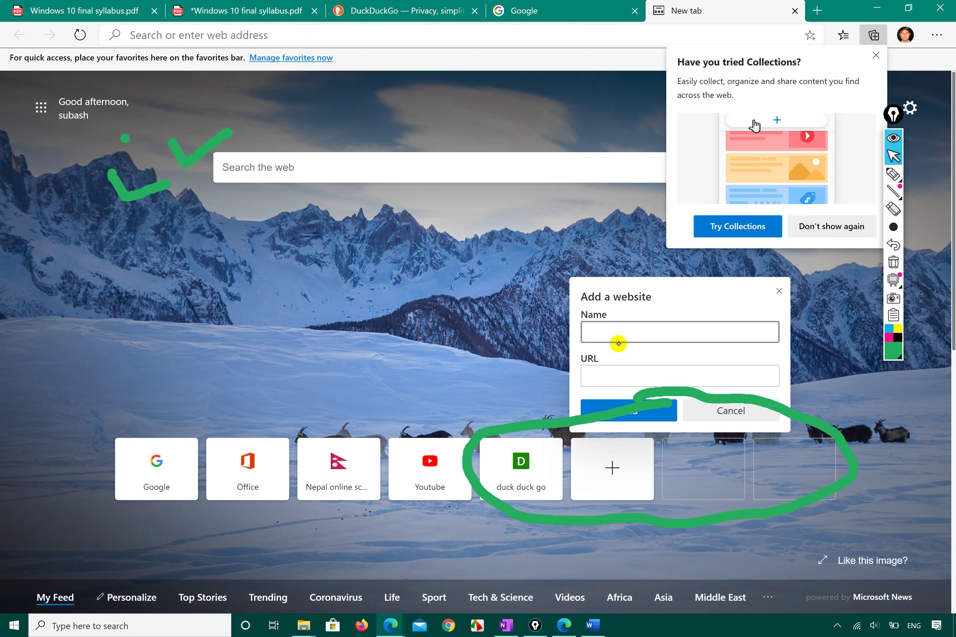
{"action": "type", "text": "g"}
{"action": "left_click", "coordinate": [605, 372]}
{"action": "key", "text": "ctrl+v"}
{"action": "left_click", "coordinate": [604, 406]}
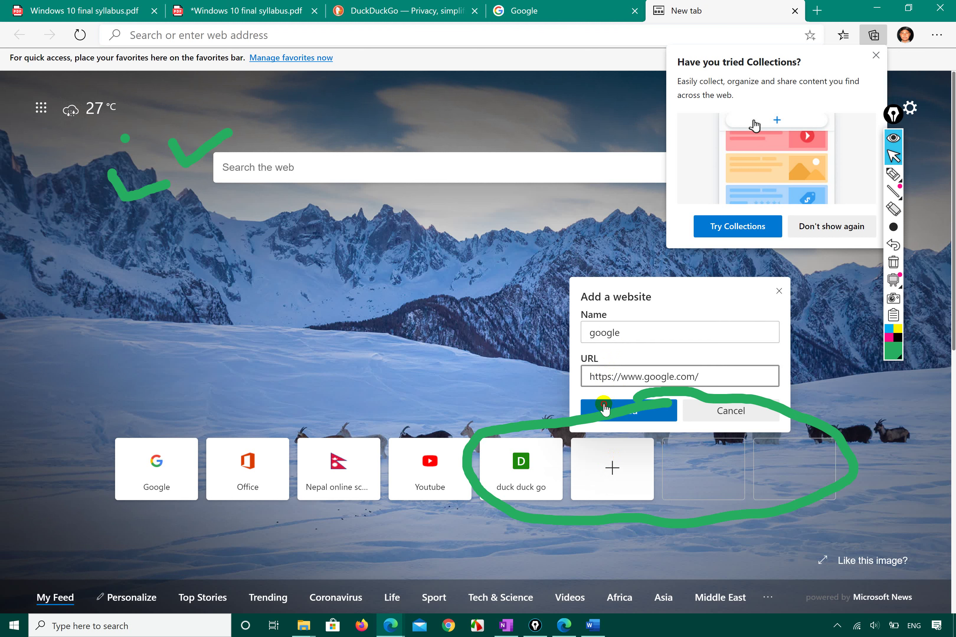
- Clear all pen marks from the screen and dismiss the Collections prompt so it does not show again
{"action": "left_click", "coordinate": [893, 262]}
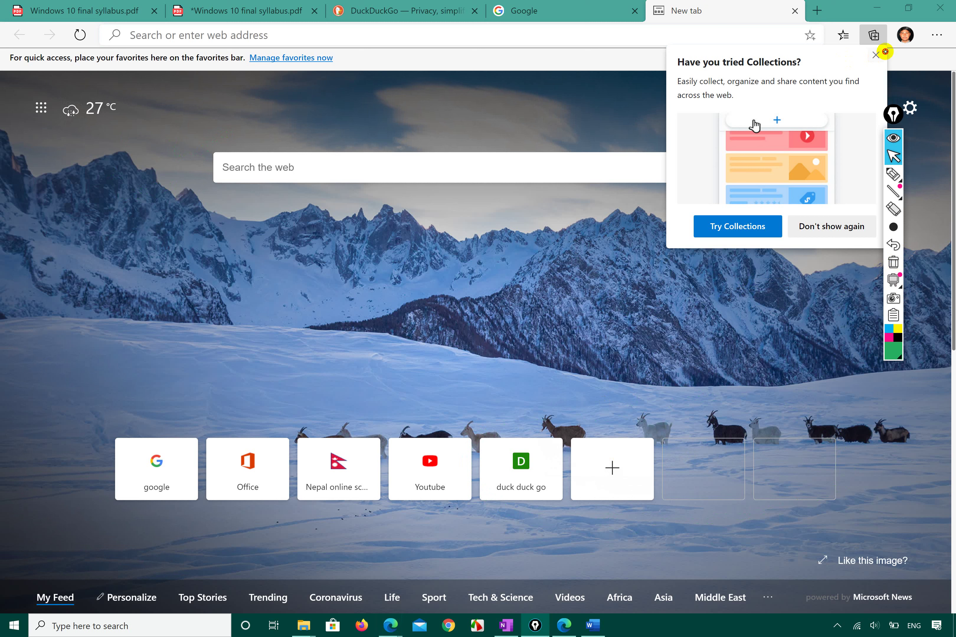
{"action": "left_click", "coordinate": [825, 17]}
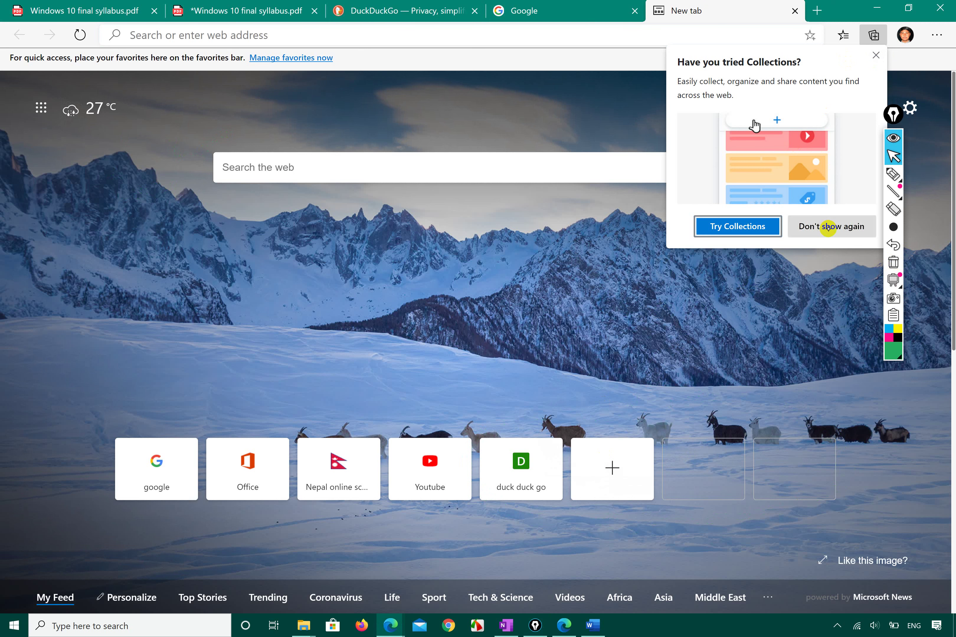
{"action": "left_click", "coordinate": [808, 226]}
{"action": "left_click", "coordinate": [616, 464]}
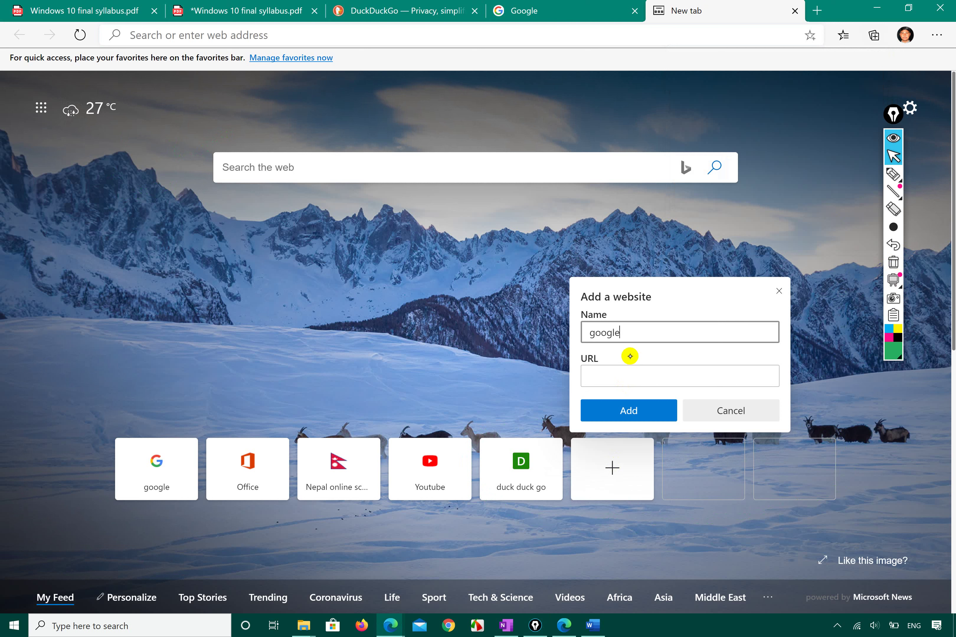
{"action": "left_click", "coordinate": [616, 375]}
{"action": "key", "text": "ctrl+v"}
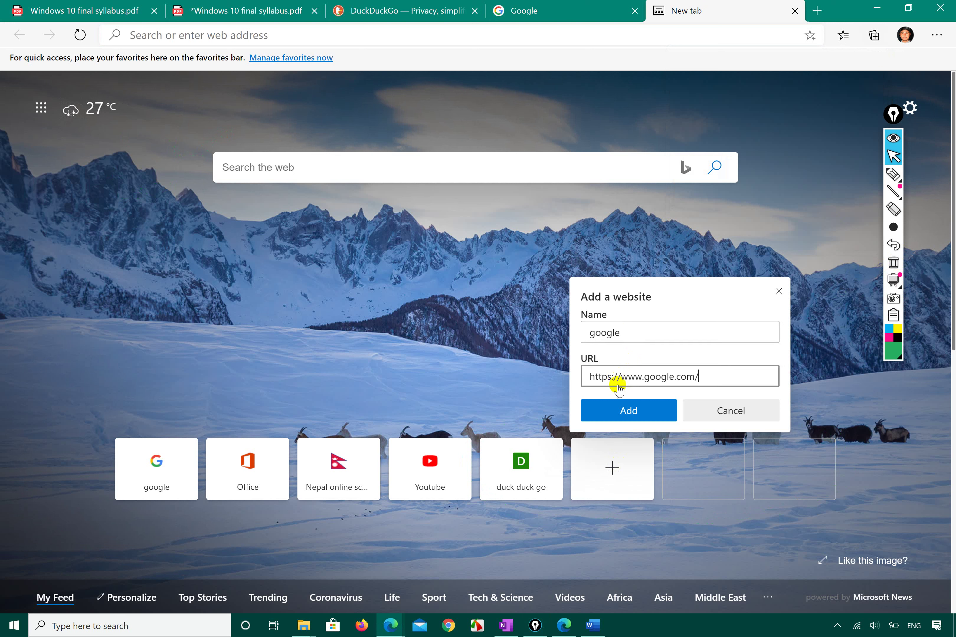
{"action": "left_click", "coordinate": [633, 410]}
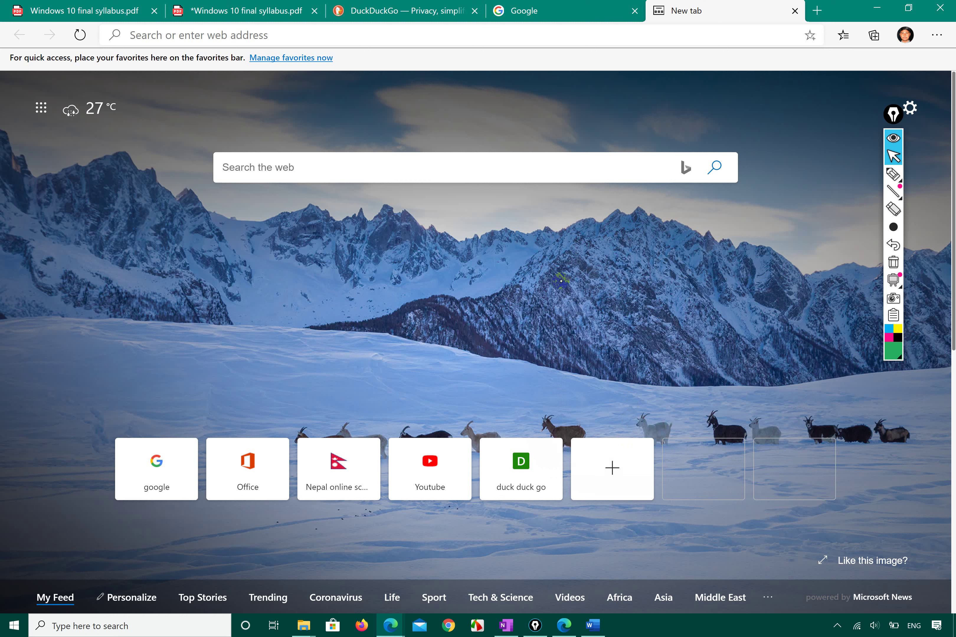
- Close the Google and DuckDuckGo tabs and return to the new tab page
{"action": "left_click", "coordinate": [430, 39]}
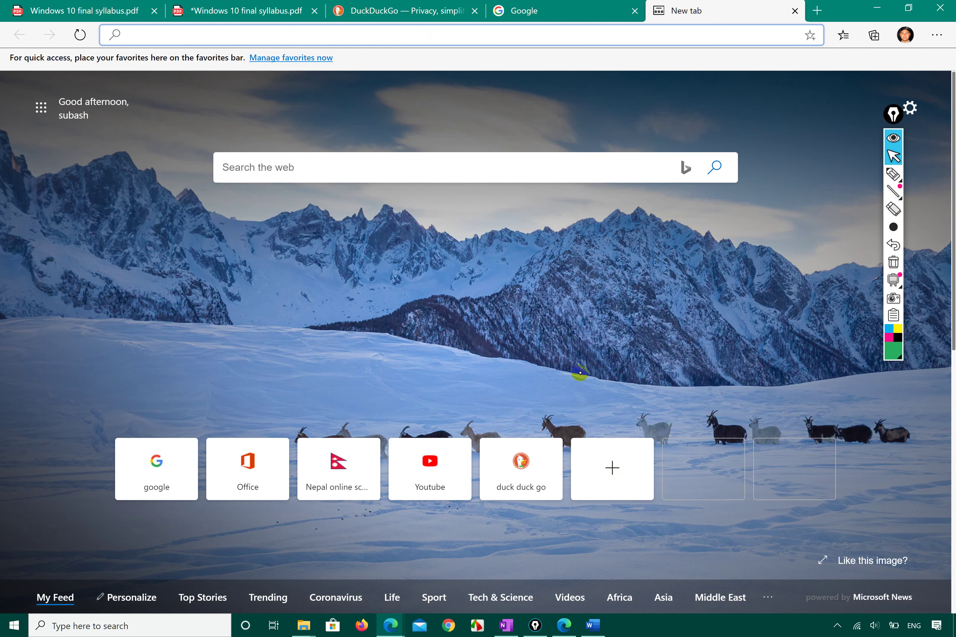
{"action": "left_click", "coordinate": [539, 8]}
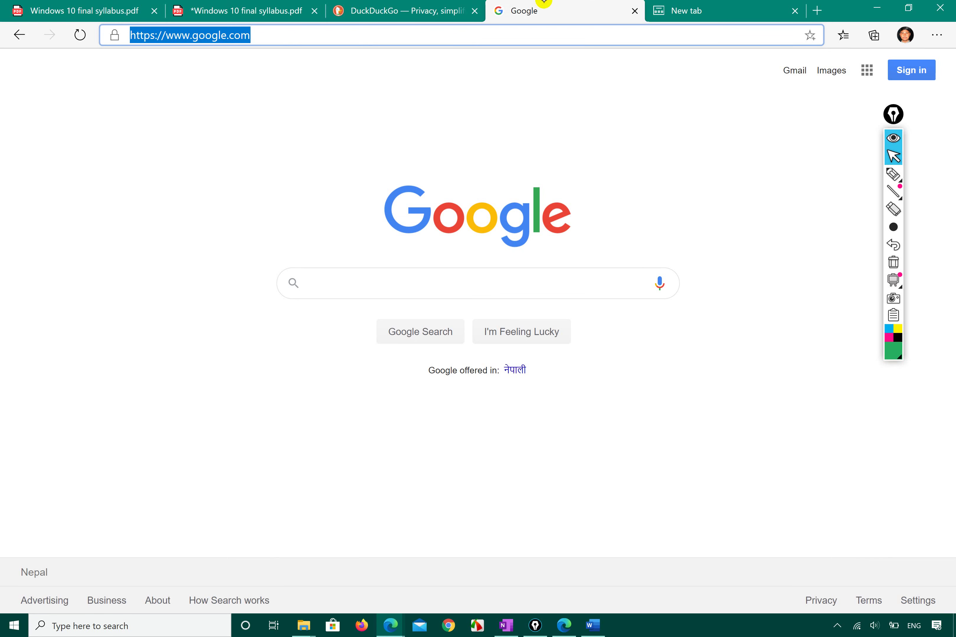
{"action": "left_click", "coordinate": [633, 12]}
{"action": "left_click", "coordinate": [397, 9]}
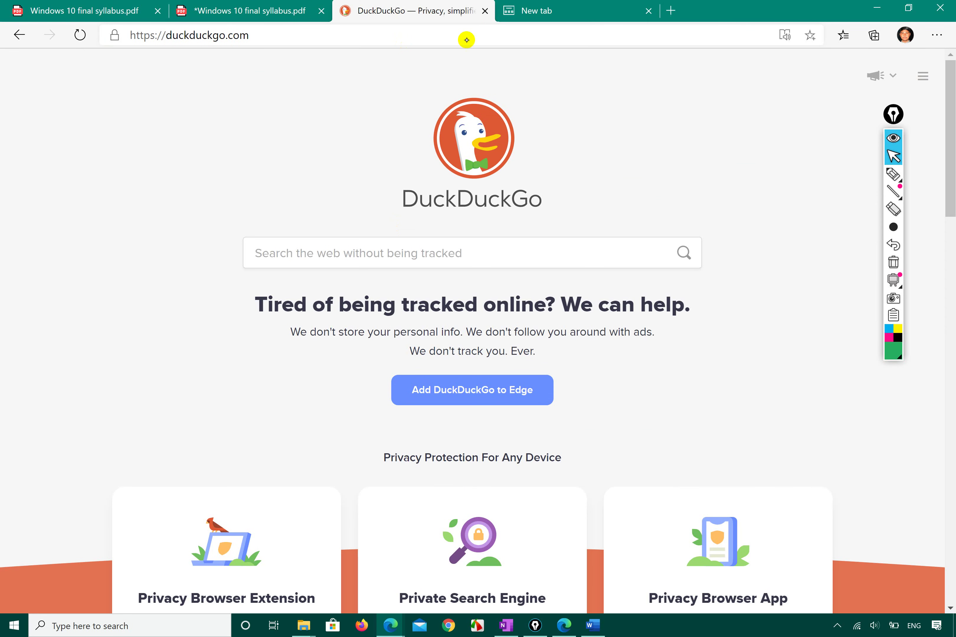
{"action": "left_click", "coordinate": [490, 10]}
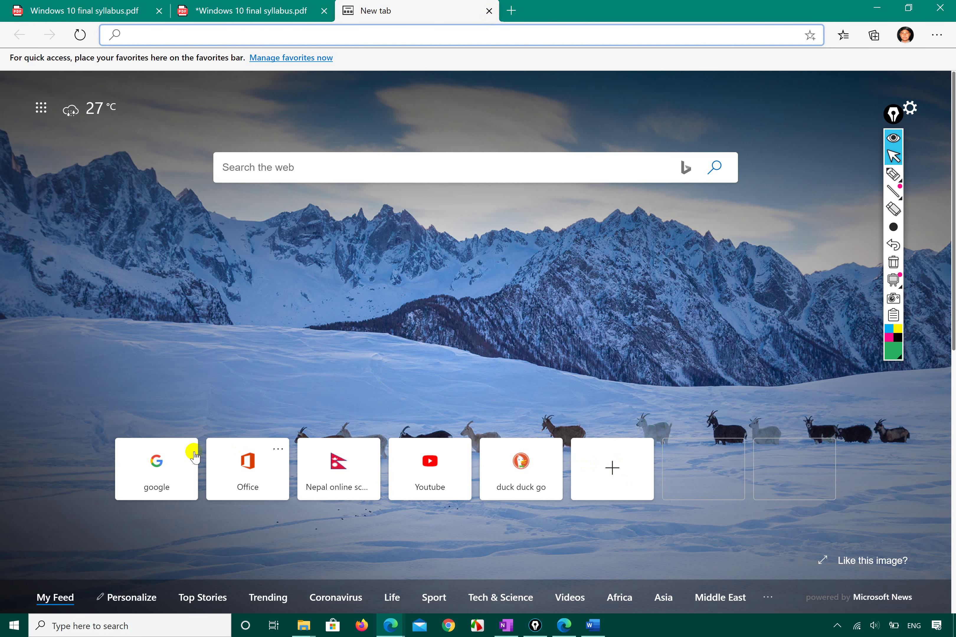
- Circle the google quick link with the green pen, and hide the annotation marks and tools
{"action": "left_click", "coordinate": [893, 175]}
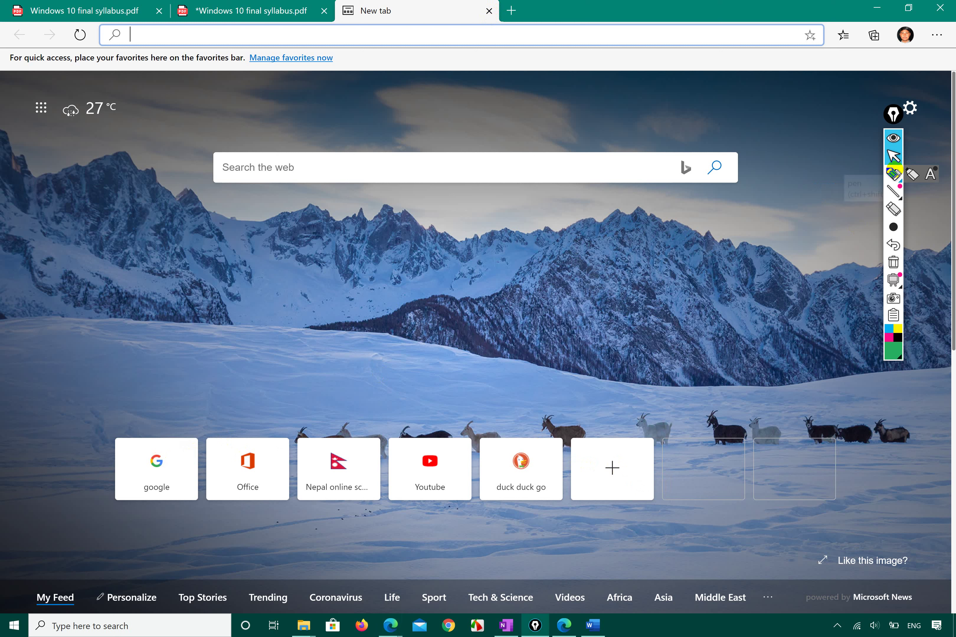
{"action": "mouse_move", "coordinate": [143, 417]}
{"action": "left_mouse_down"}
{"action": "mouse_move", "coordinate": [90, 518]}
{"action": "mouse_move", "coordinate": [186, 495]}
{"action": "mouse_move", "coordinate": [133, 426]}
{"action": "left_mouse_up"}
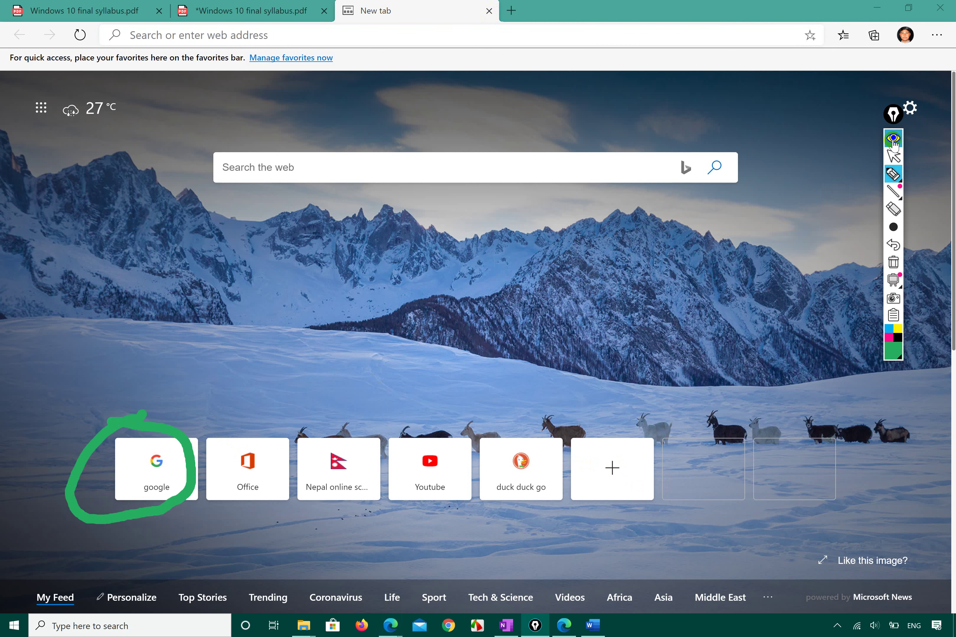
{"action": "left_click", "coordinate": [894, 138]}
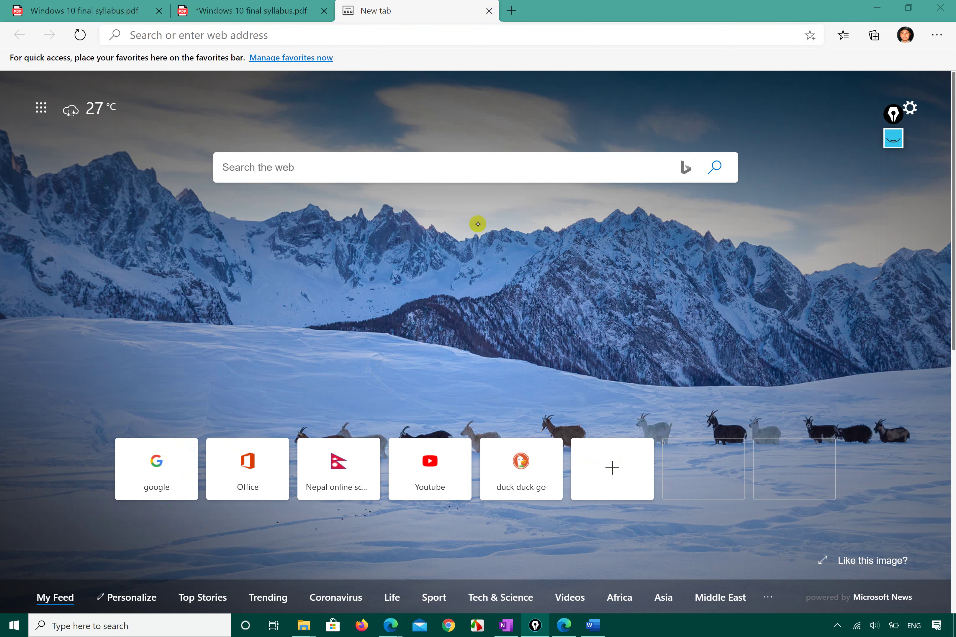
- Open the google quick link, and open the duck duck go quick link in a separate new tab
{"action": "left_click", "coordinate": [155, 466]}
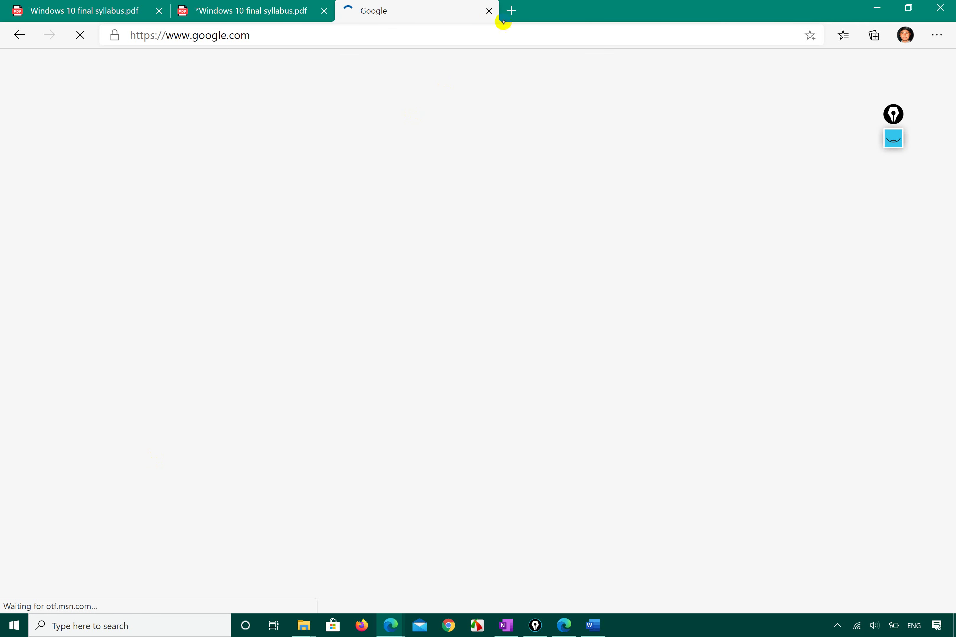
{"action": "left_click", "coordinate": [511, 11]}
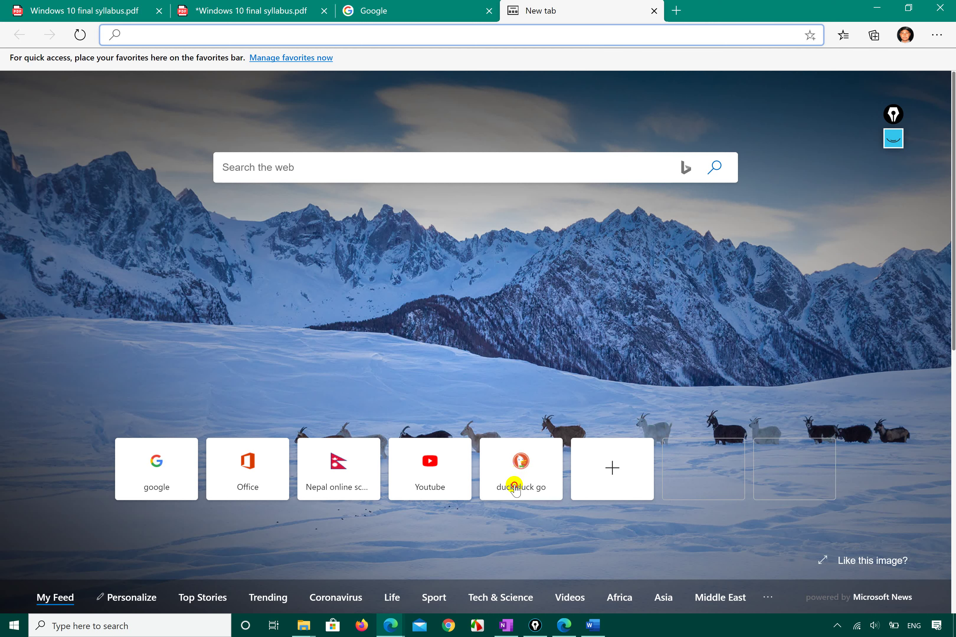
{"action": "left_click", "coordinate": [512, 485]}
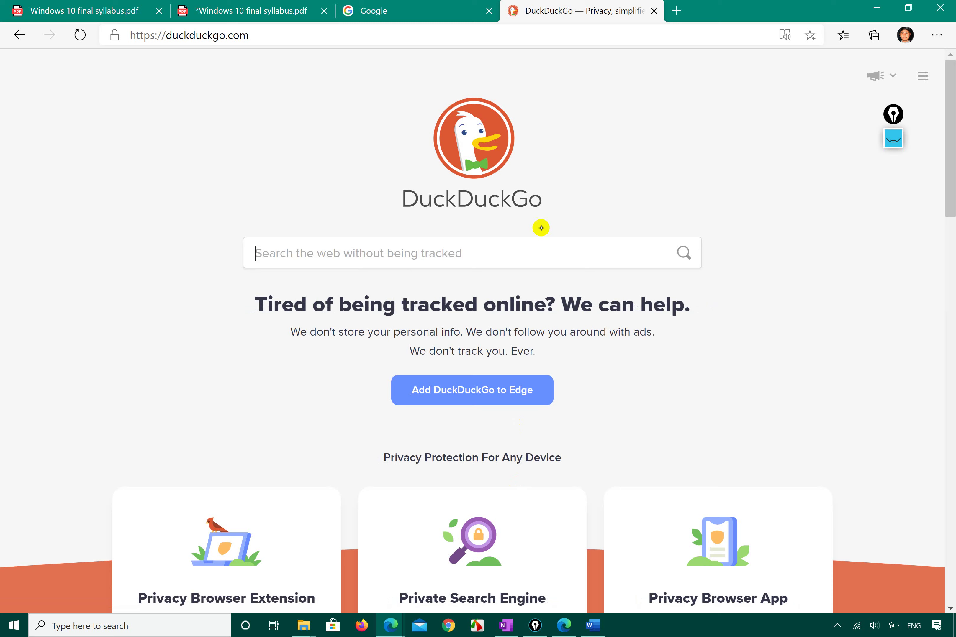
- Open the browser settings in a new tab and search them for "search engine"
{"action": "left_click", "coordinate": [679, 11]}
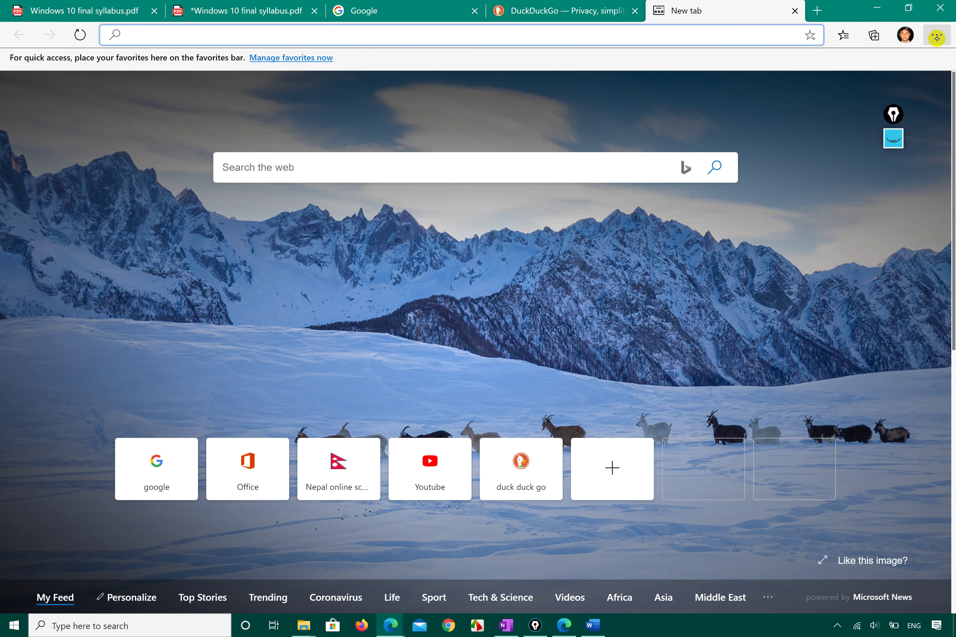
{"action": "left_click", "coordinate": [937, 37]}
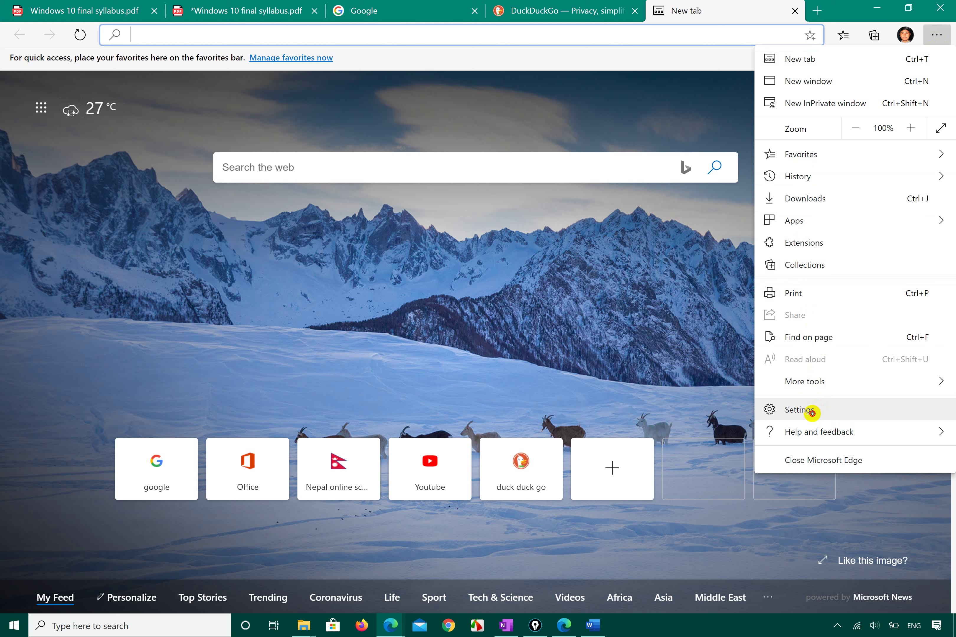
{"action": "left_click", "coordinate": [820, 409]}
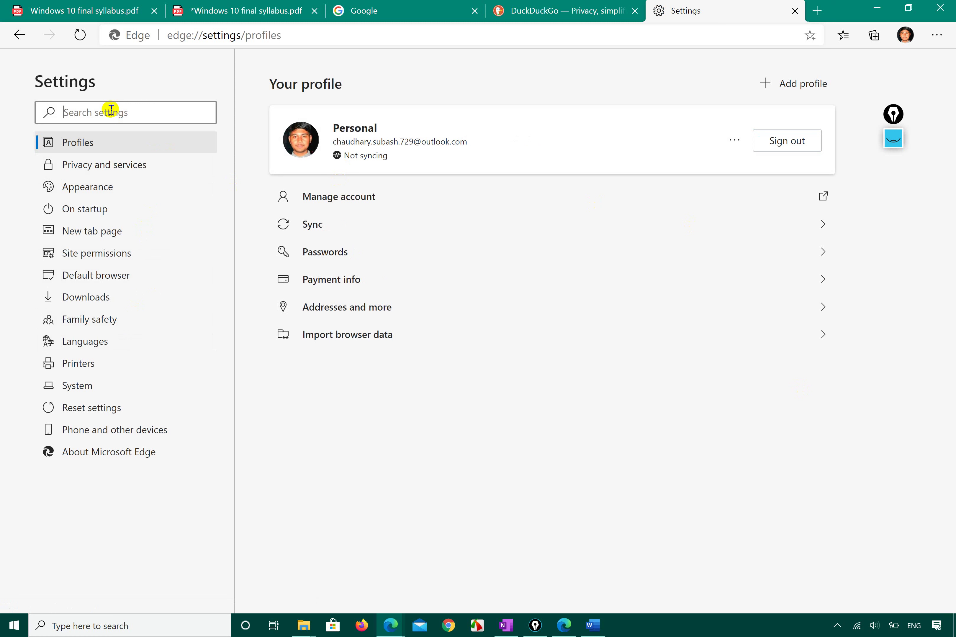
{"action": "type", "text": "sea"}
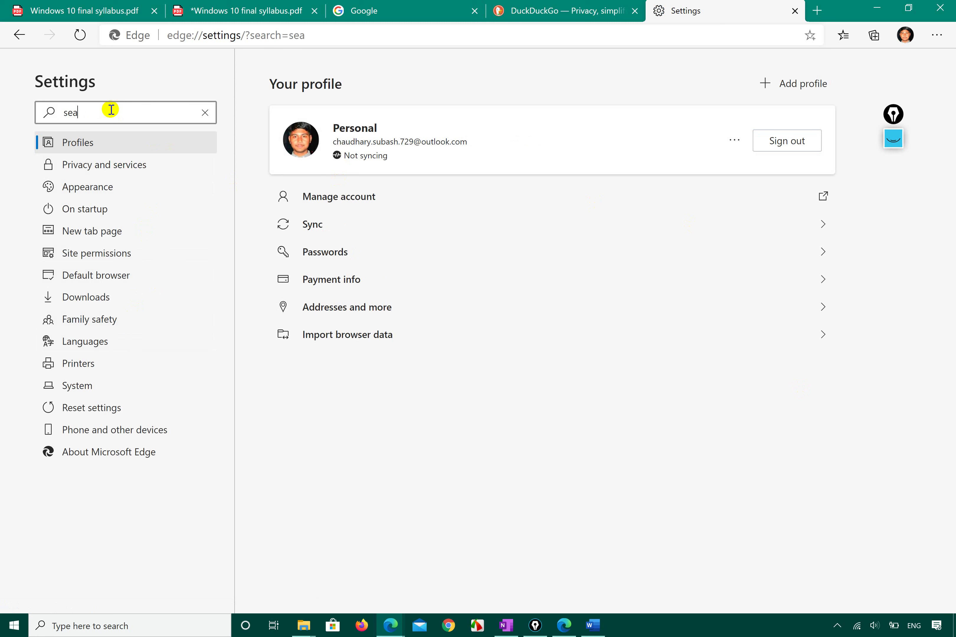
{"action": "type", "text": "rch engine"}
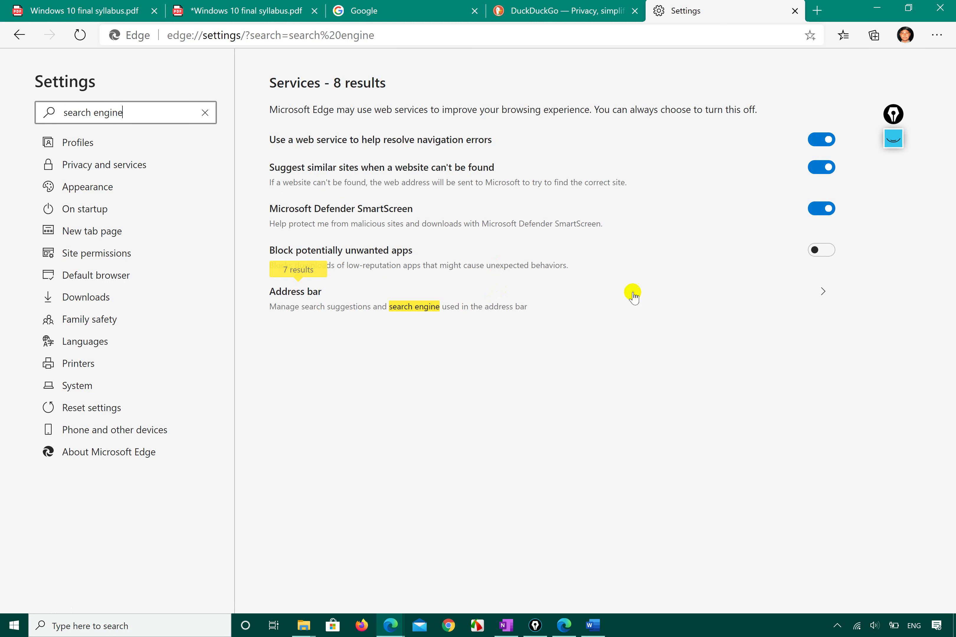
- In the Address bar settings, set the search engine used in the address bar to Bing (Recommended)
{"action": "left_click", "coordinate": [818, 291]}
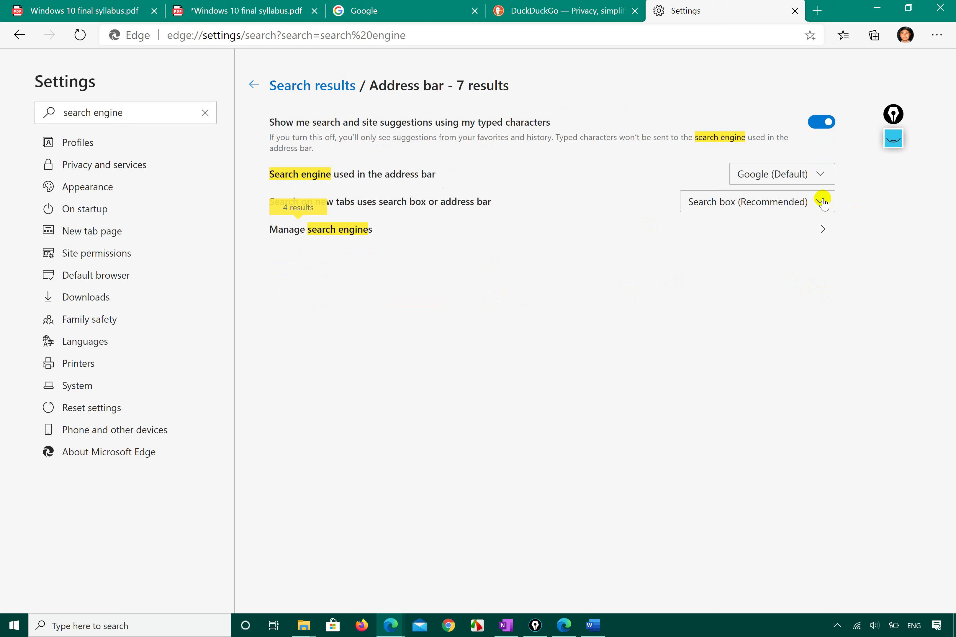
{"action": "left_click", "coordinate": [820, 174]}
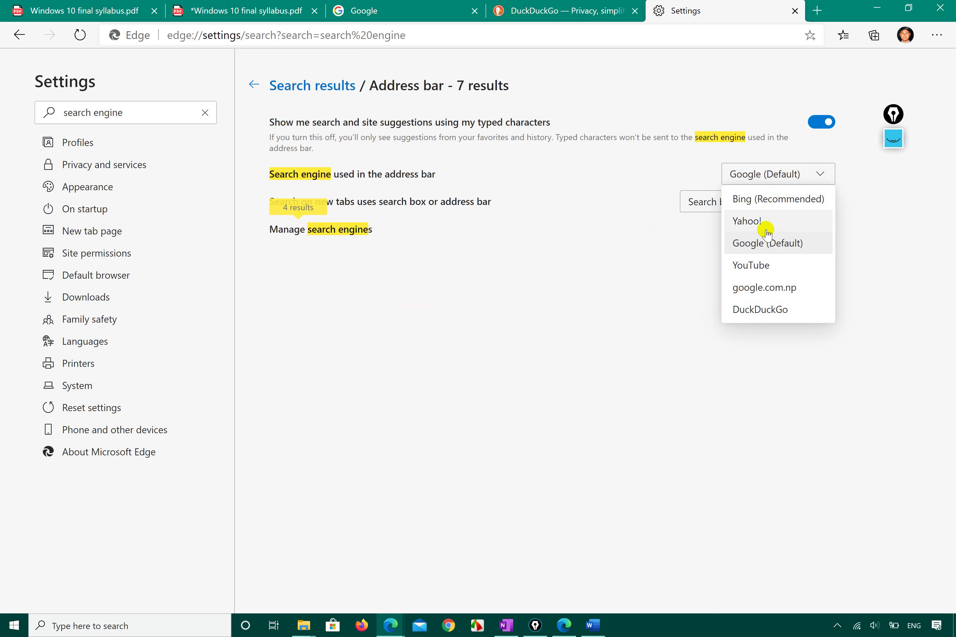
{"action": "left_click", "coordinate": [770, 198]}
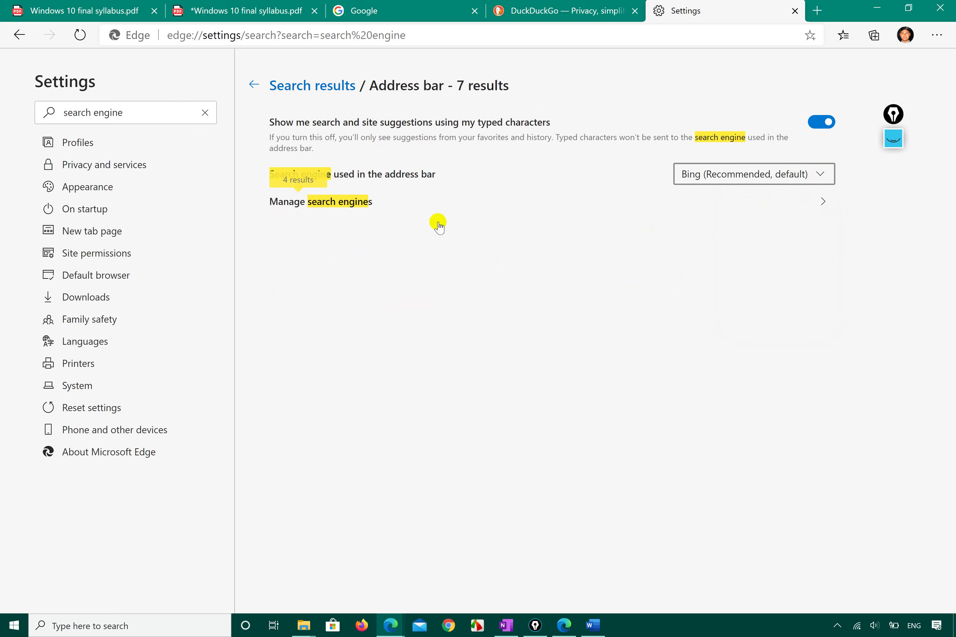
- Minimize the Settings window, view the guest browsing window, and return to the Settings window
{"action": "left_click", "coordinate": [879, 7]}
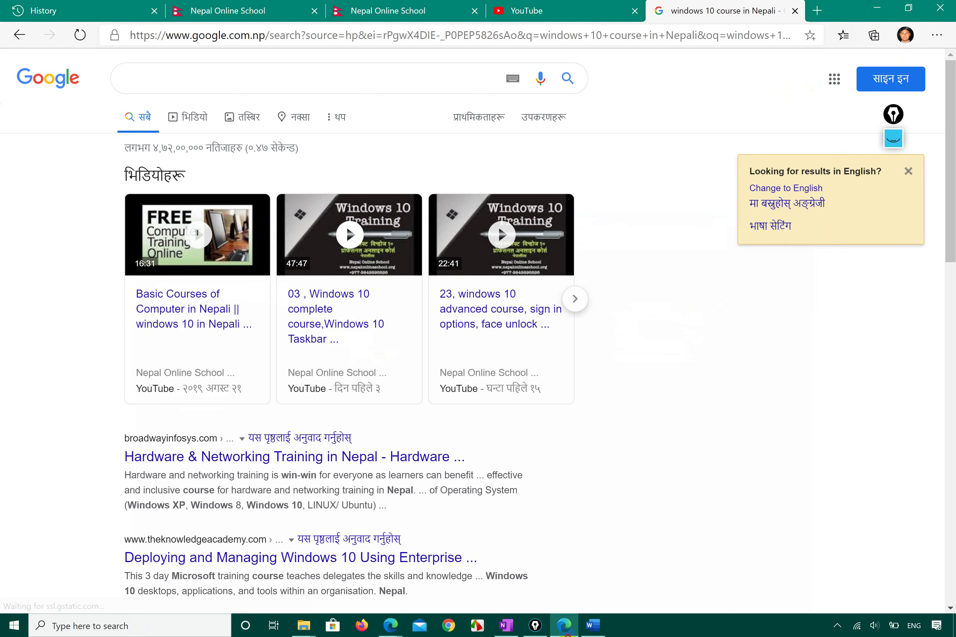
{"action": "left_click", "coordinate": [565, 626]}
{"action": "mouse_move", "coordinate": [391, 625]}
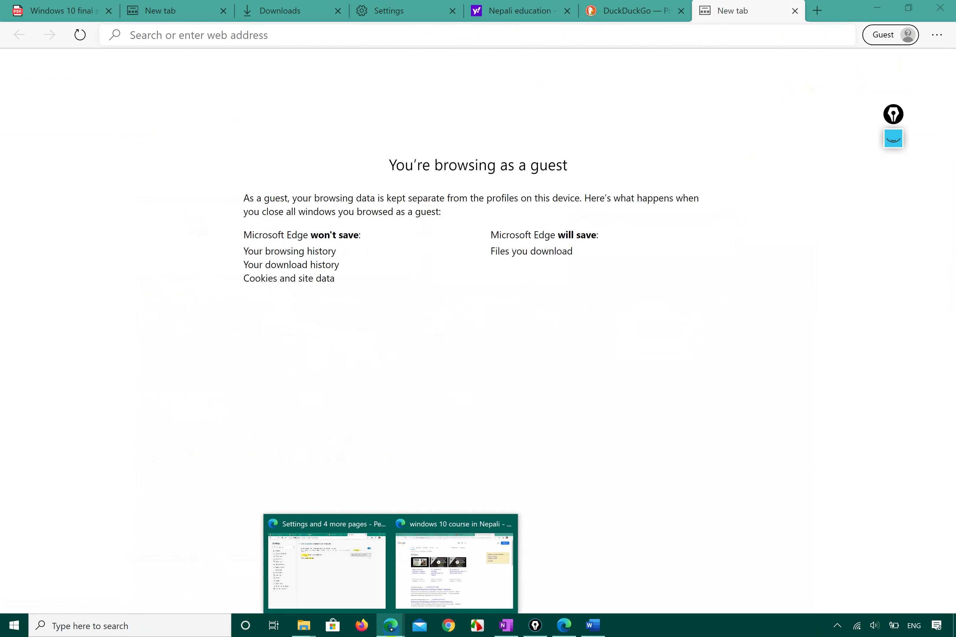
{"action": "left_click", "coordinate": [357, 574]}
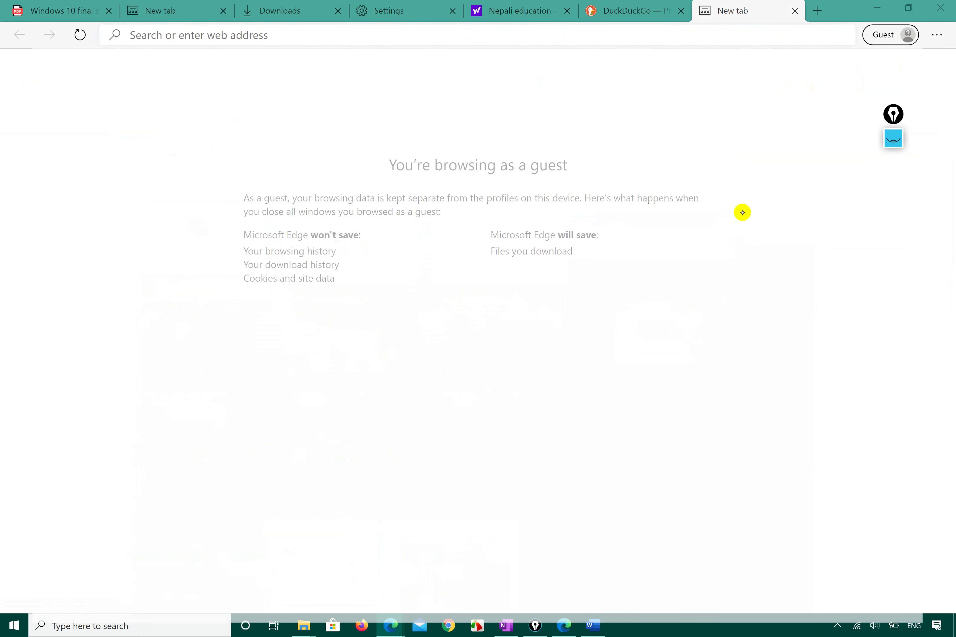
- Open the Personal profile menu to examine the account, guest browsing and add-profile options
{"action": "left_click", "coordinate": [944, 35]}
{"action": "left_click", "coordinate": [939, 35]}
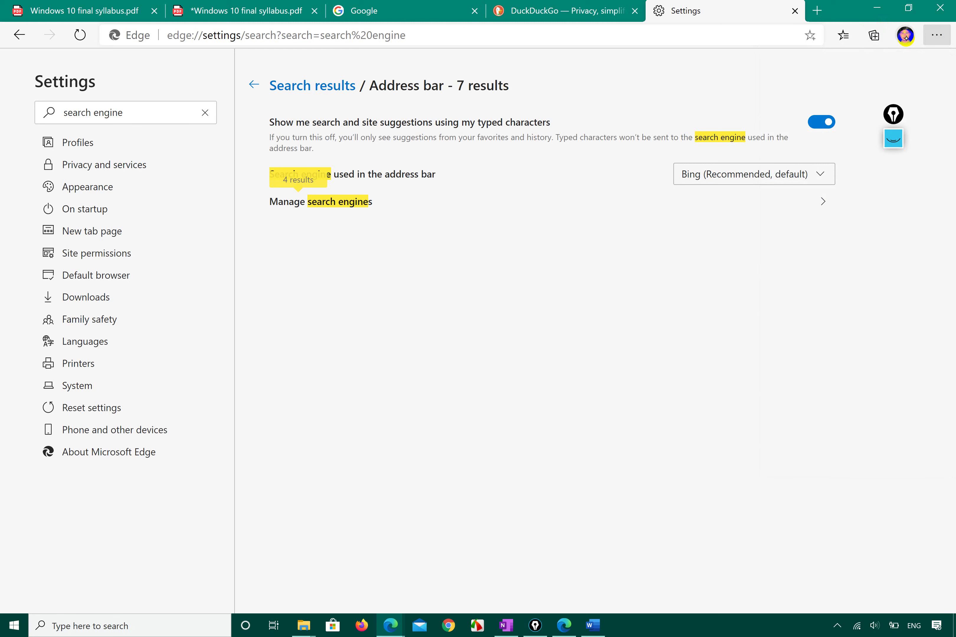
{"action": "left_click", "coordinate": [911, 57]}
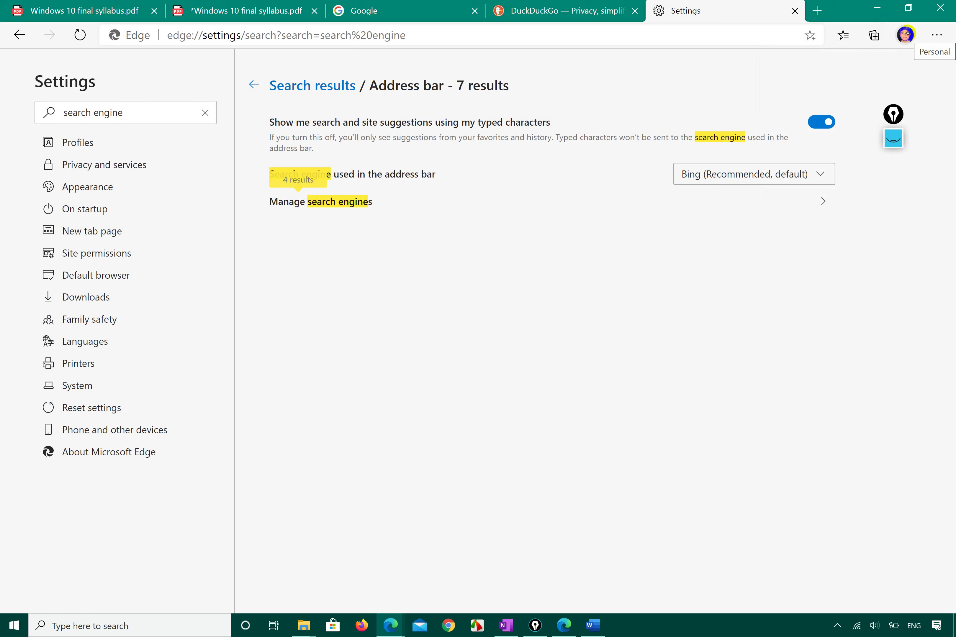
{"action": "left_click", "coordinate": [906, 35]}
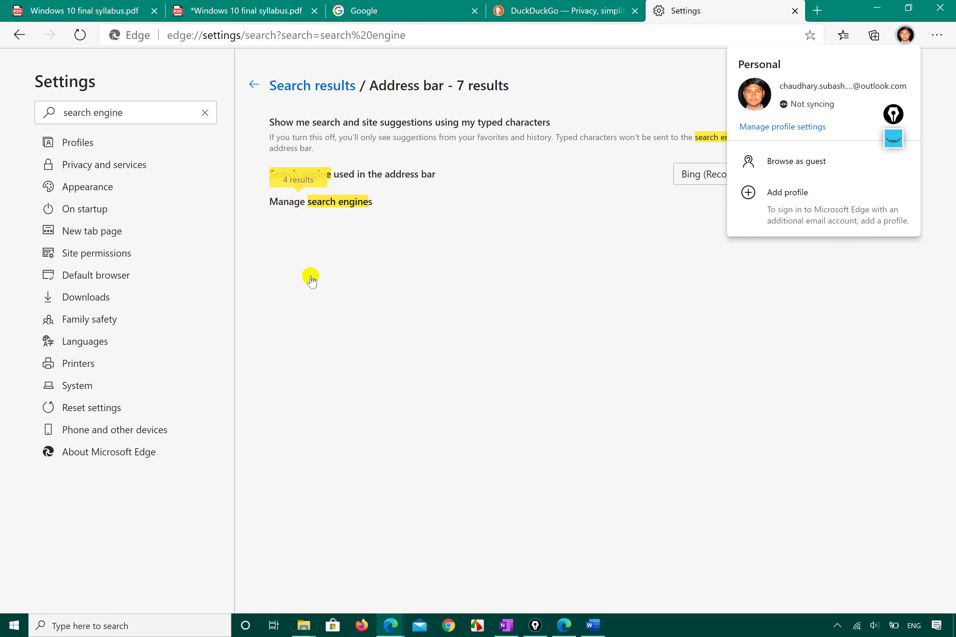
- Review the Profiles page and the Privacy and services page, including the tracking prevention, browsing data and privacy sections
{"action": "left_click", "coordinate": [133, 141]}
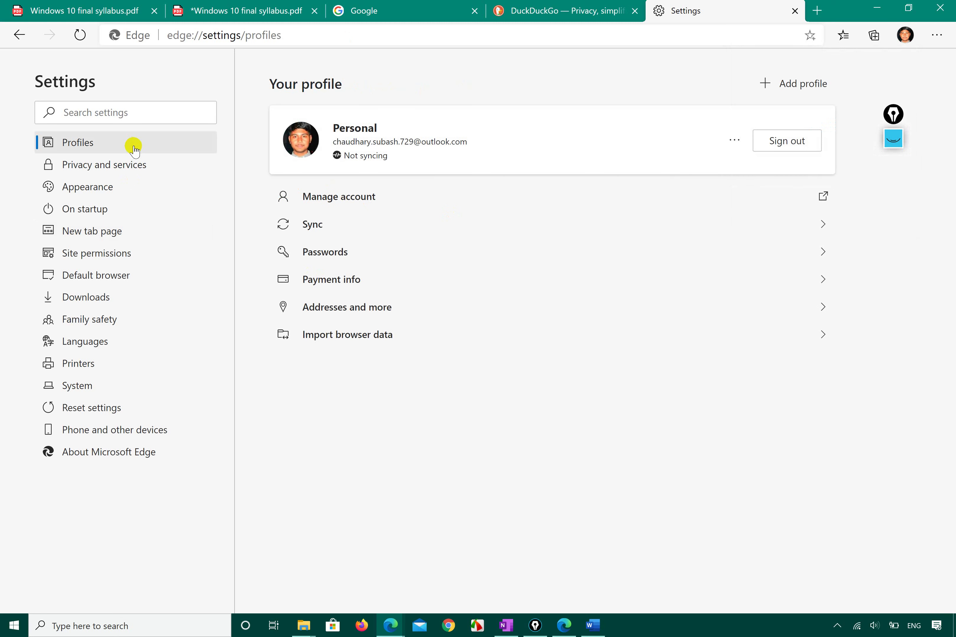
{"action": "left_click", "coordinate": [122, 157]}
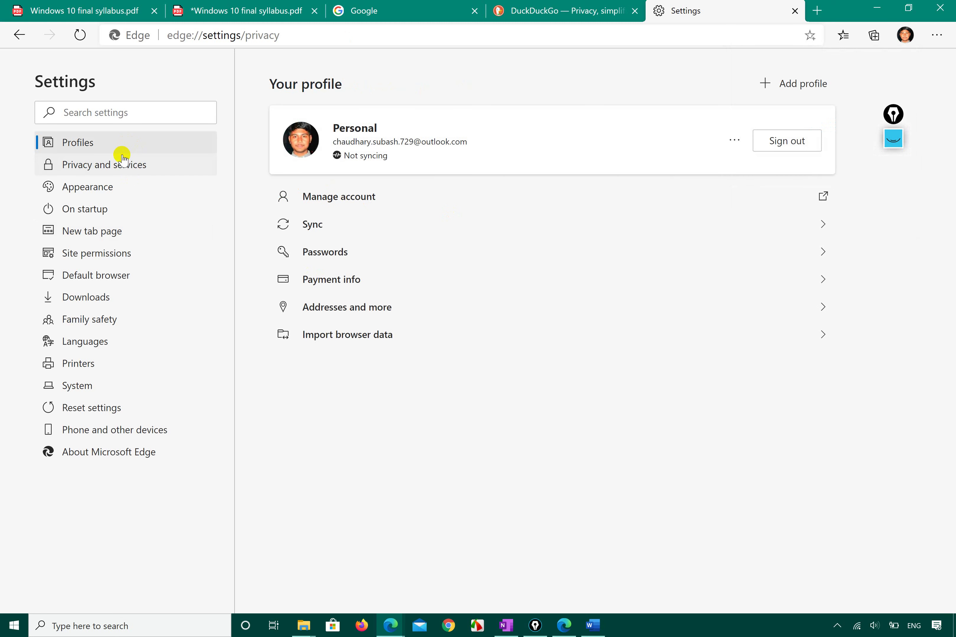
{"action": "double_click", "coordinate": [122, 159]}
{"action": "scroll", "coordinate": [498, 293], "scroll_direction": "down", "scroll_amount": 5}
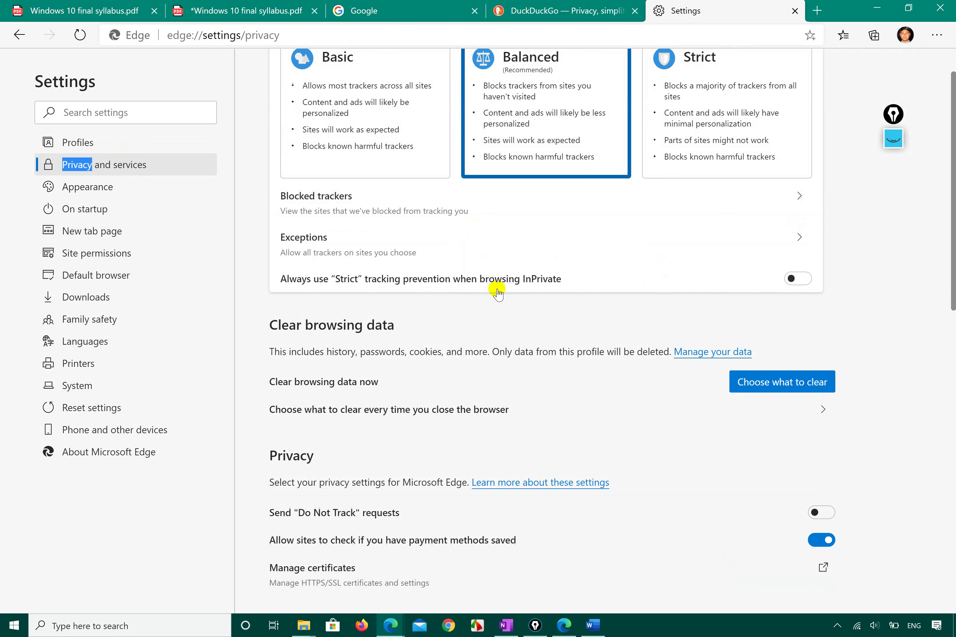
{"action": "scroll", "coordinate": [498, 293], "scroll_direction": "down", "scroll_amount": 5}
- Review the Appearance settings for theme, toolbar and fonts, and return to the Privacy and services page
{"action": "double_click", "coordinate": [125, 181]}
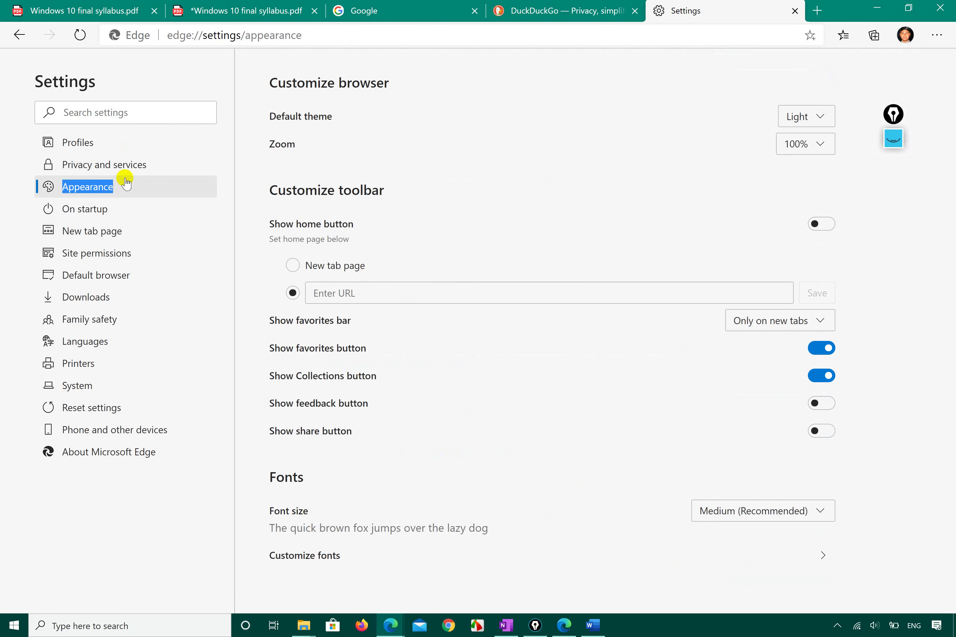
{"action": "scroll", "coordinate": [347, 309], "scroll_direction": "down", "scroll_amount": 1}
{"action": "left_click", "coordinate": [95, 177]}
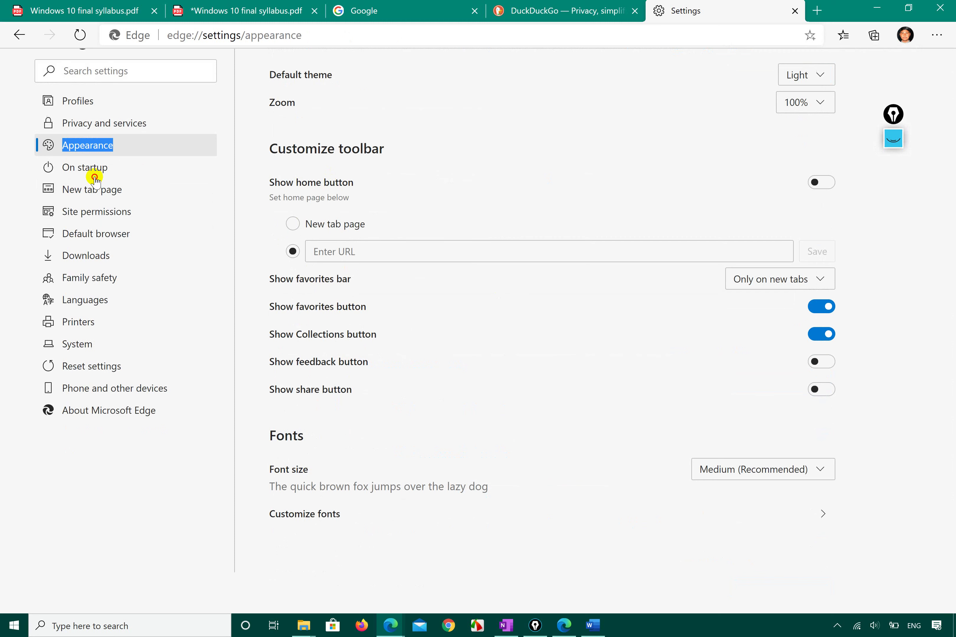
{"action": "scroll", "coordinate": [95, 178], "scroll_direction": "up", "scroll_amount": 1}
{"action": "double_click", "coordinate": [86, 164]}
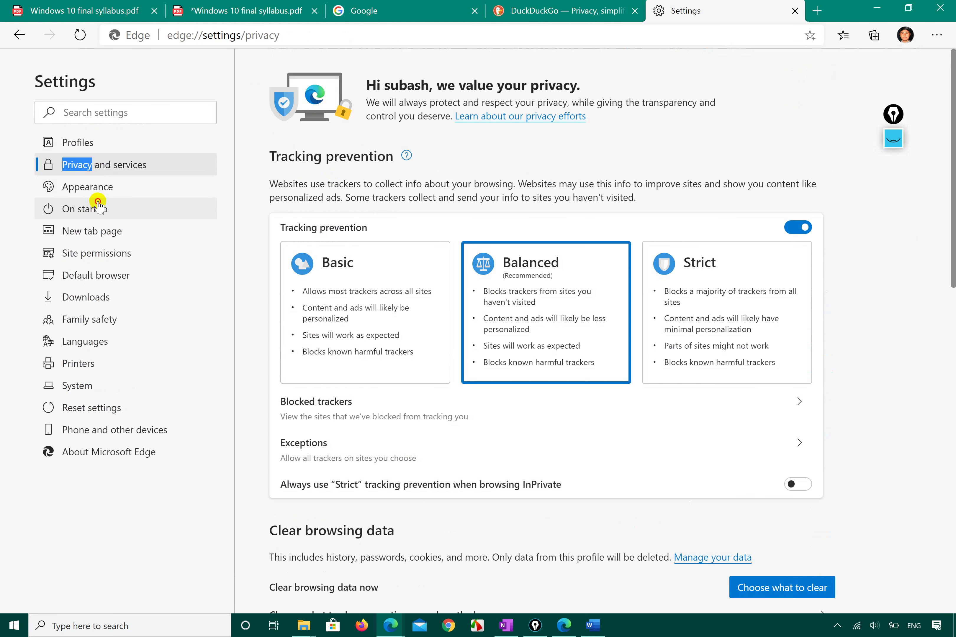
- Look through the On startup, New tab page, Site permissions and Default browser settings pages
{"action": "double_click", "coordinate": [98, 205]}
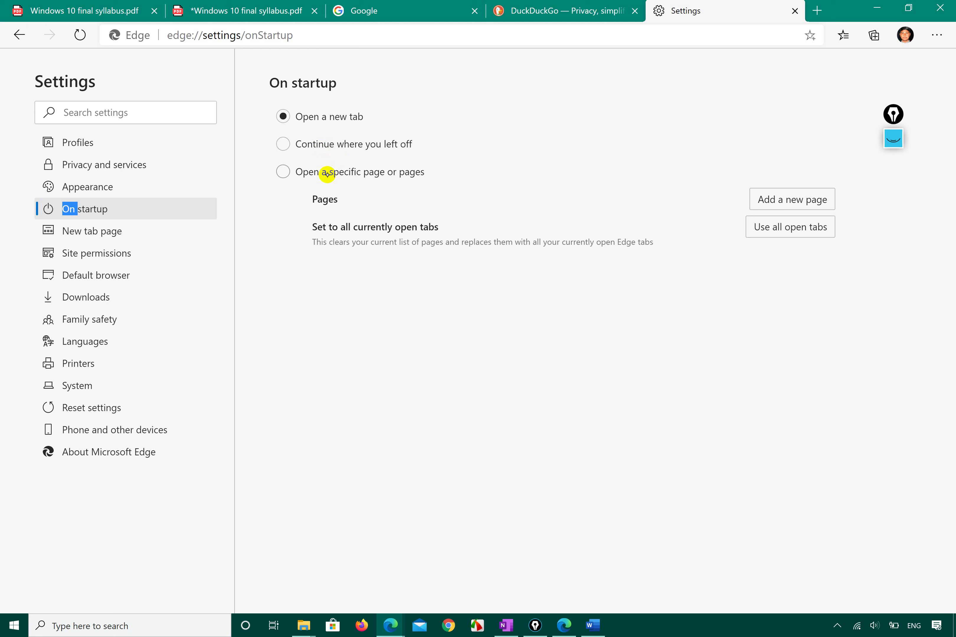
{"action": "left_click", "coordinate": [110, 230]}
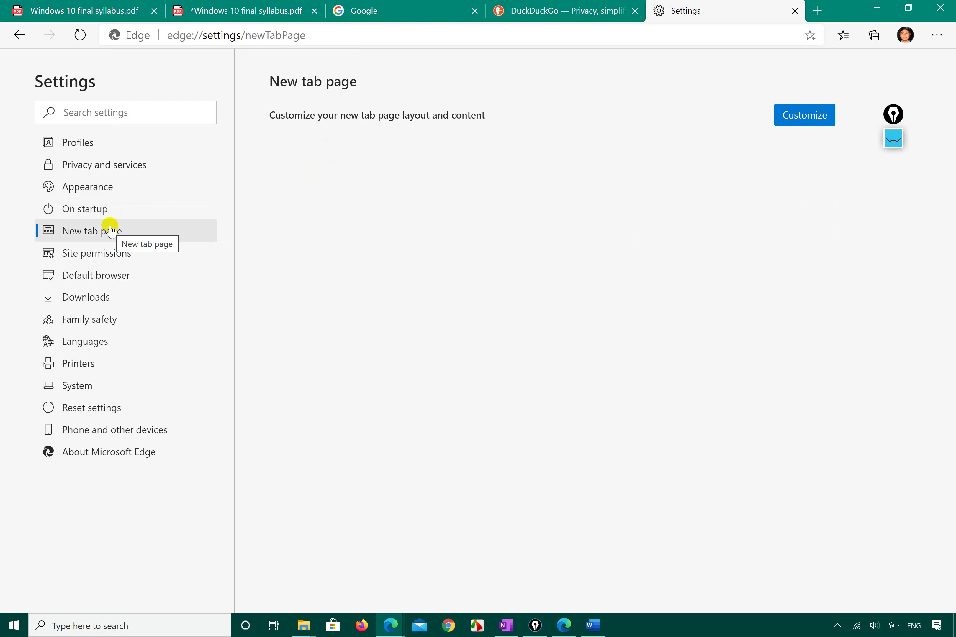
{"action": "left_click", "coordinate": [157, 253]}
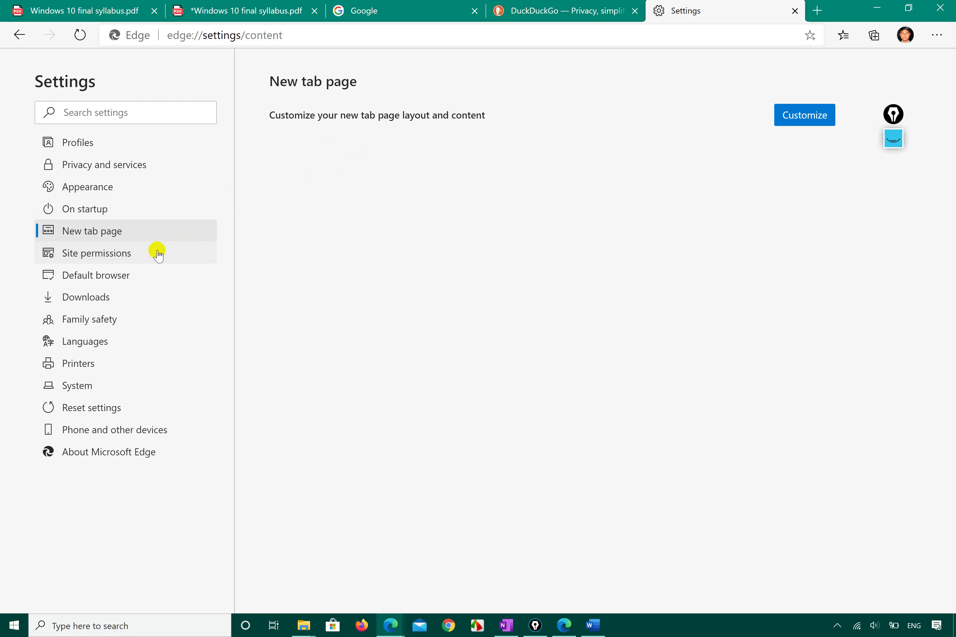
{"action": "left_click", "coordinate": [122, 273]}
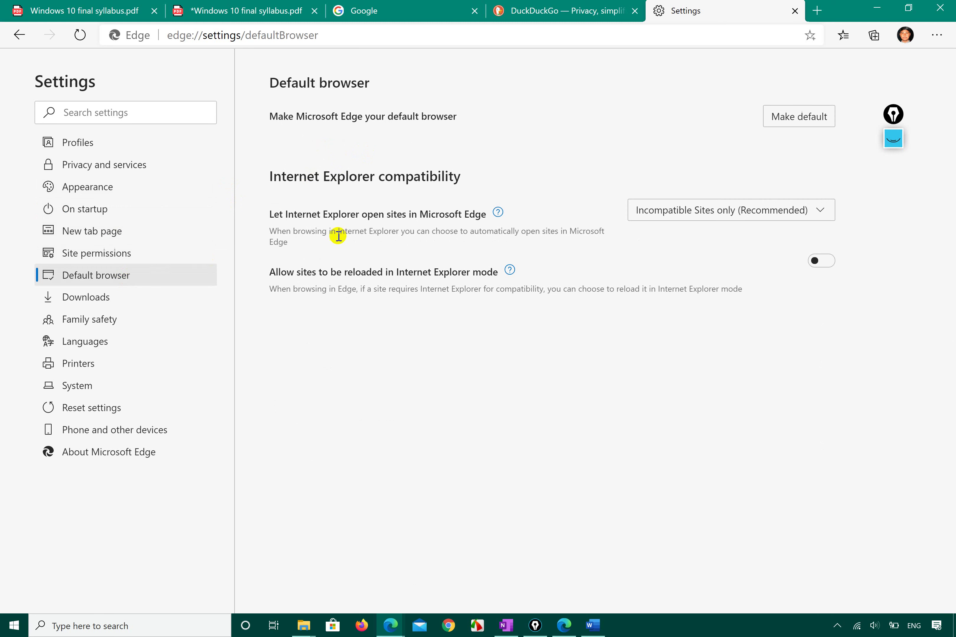
- In the Downloads settings, turn "Ask where to save each file before downloading" on and back off
{"action": "left_click", "coordinate": [135, 297]}
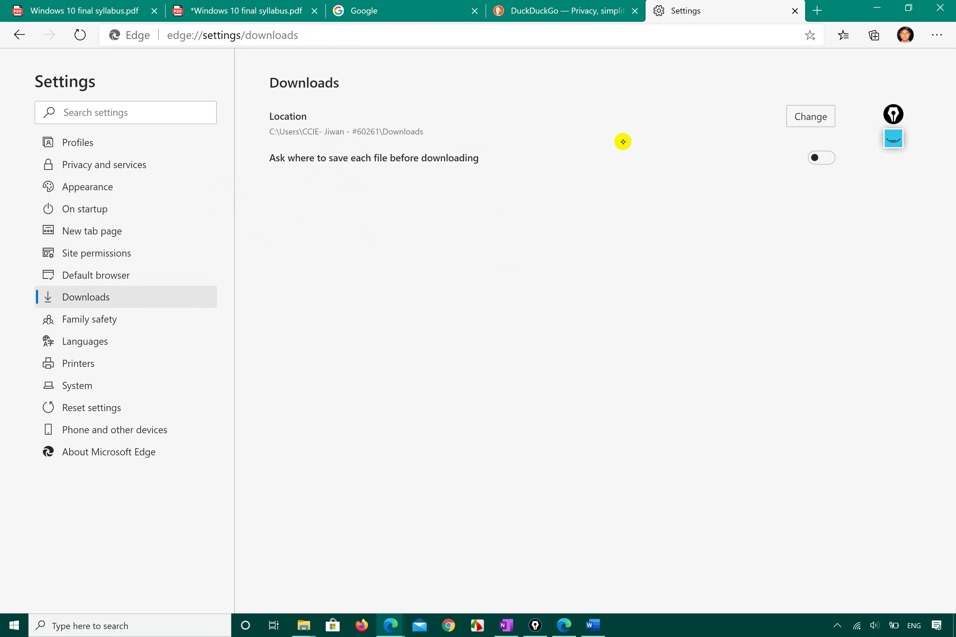
{"action": "left_click", "coordinate": [819, 159]}
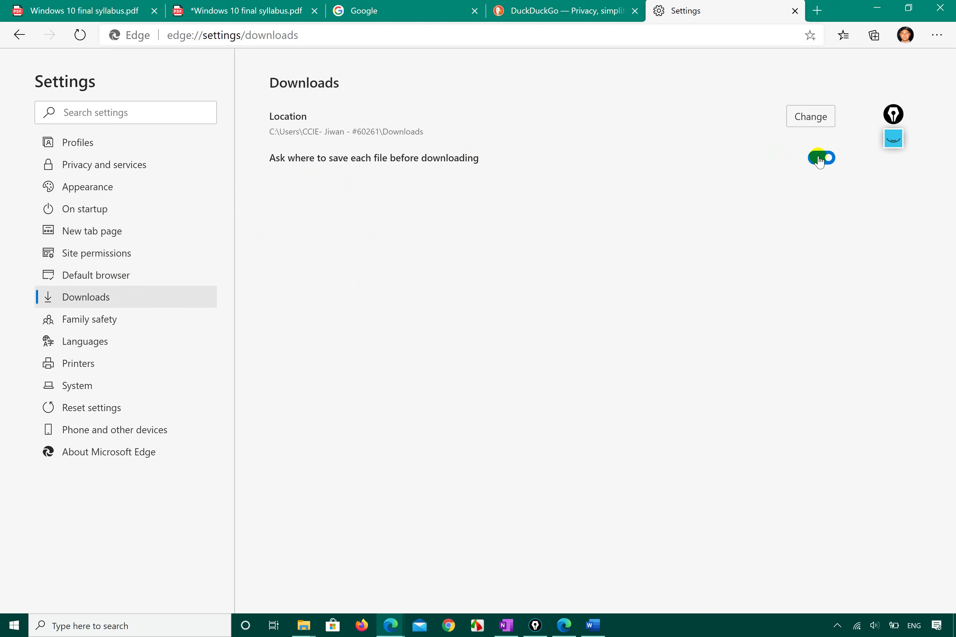
{"action": "left_click", "coordinate": [818, 159]}
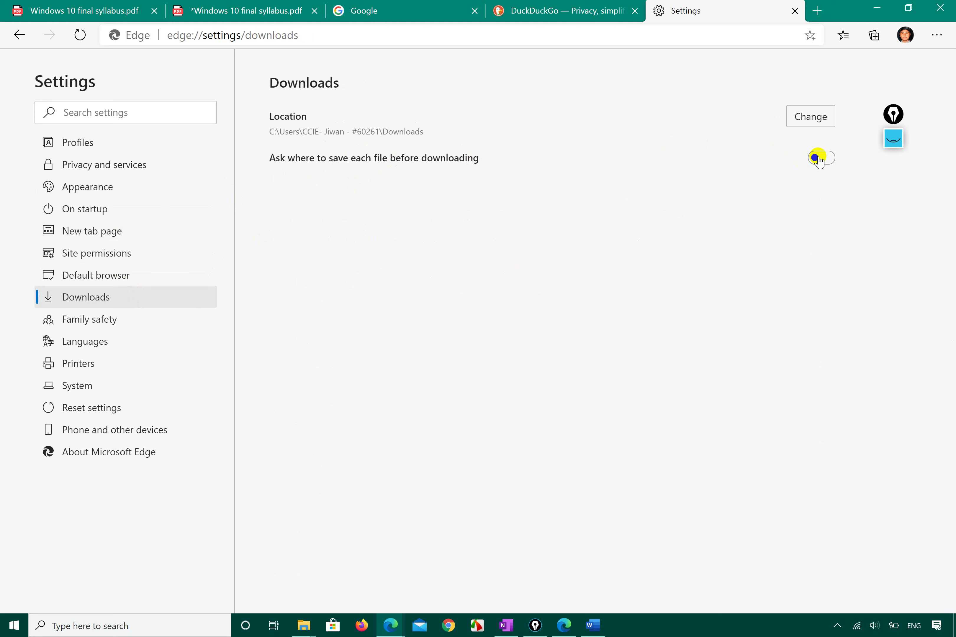
- Look through the Family safety, Languages and Printers settings pages
{"action": "left_click", "coordinate": [119, 310]}
{"action": "left_click", "coordinate": [92, 334]}
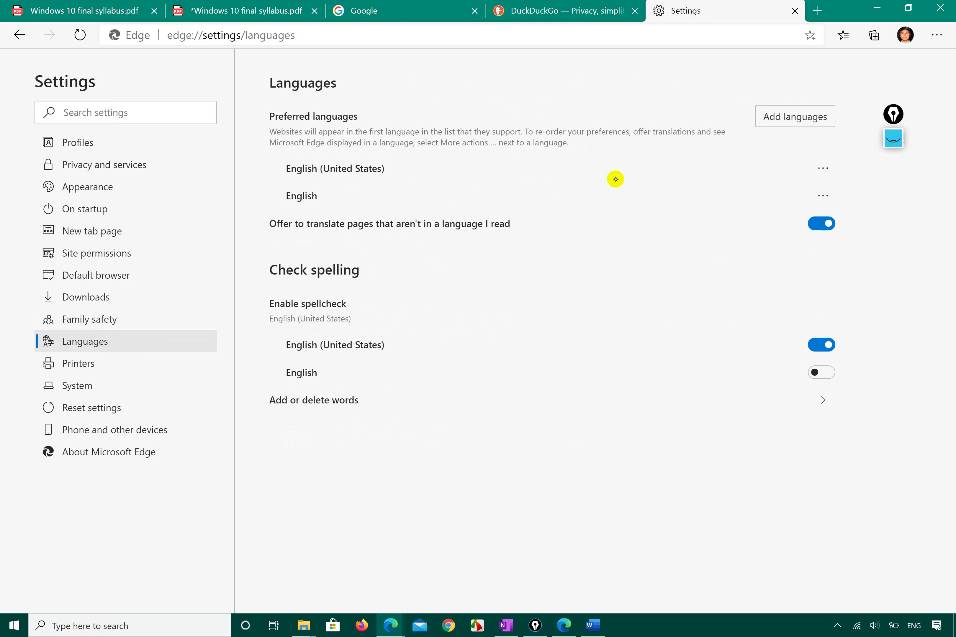
{"action": "left_click", "coordinate": [115, 360]}
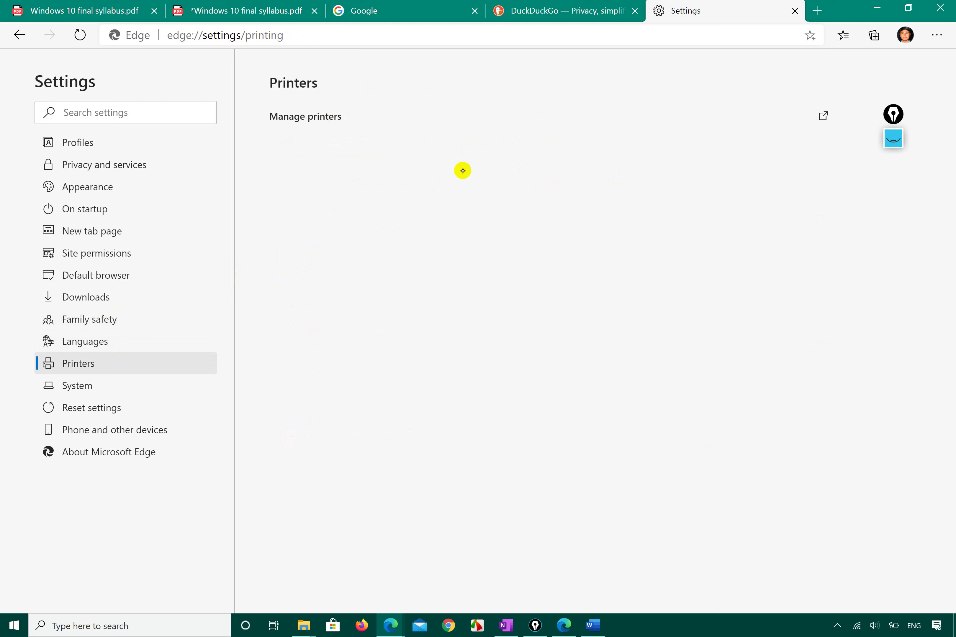
- Look through the System and Reset settings pages, opening the restore-to-defaults confirmation and cancelling it
{"action": "left_click", "coordinate": [65, 381]}
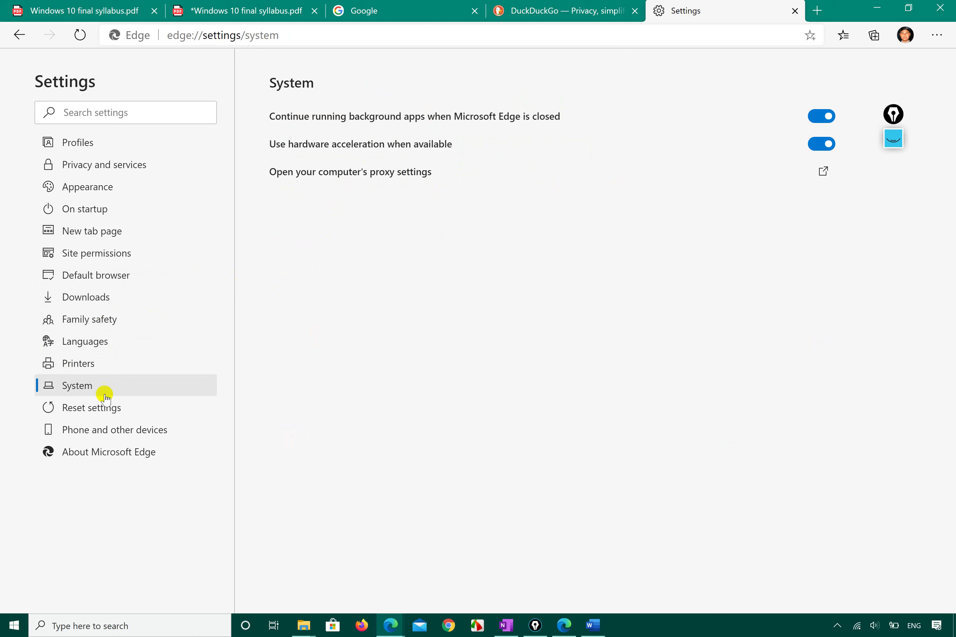
{"action": "left_click", "coordinate": [97, 409]}
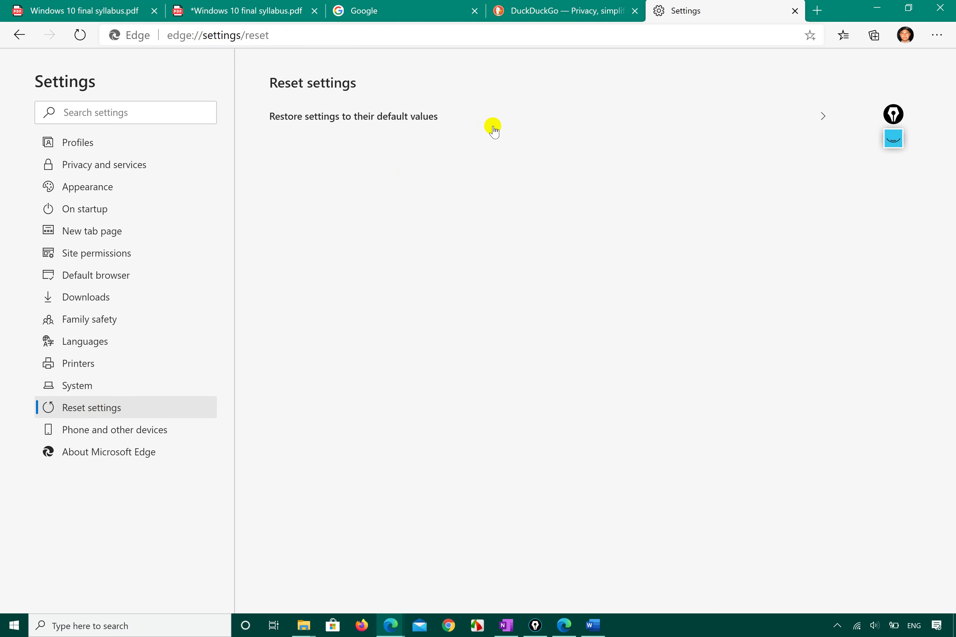
{"action": "left_click", "coordinate": [822, 116]}
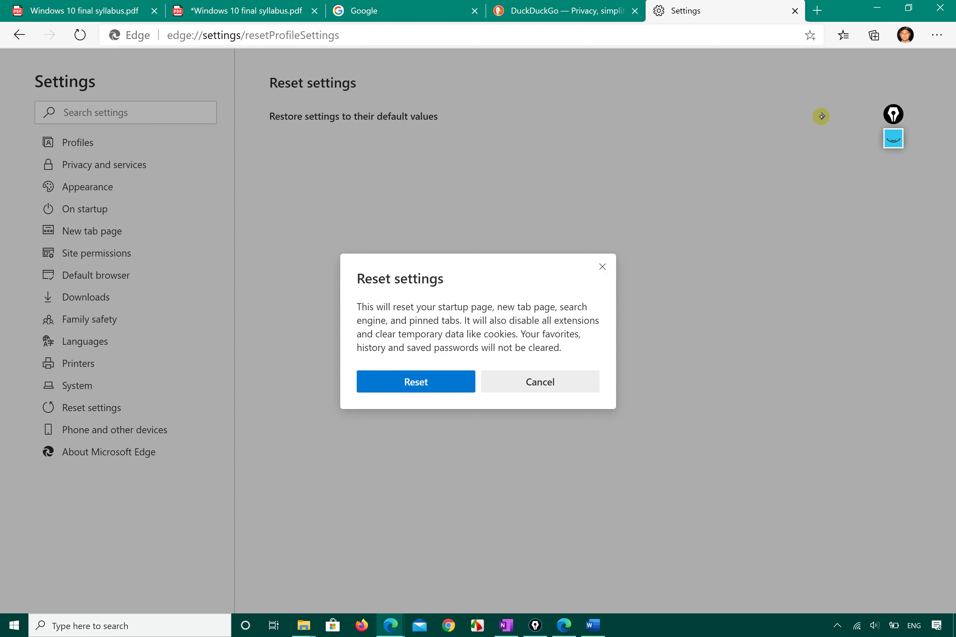
{"action": "left_click", "coordinate": [528, 379]}
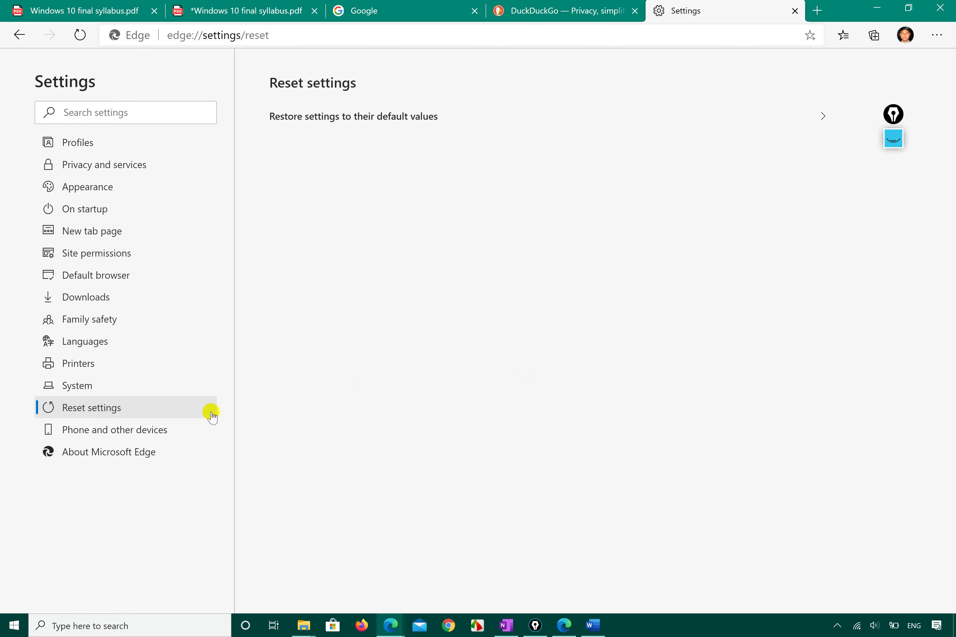
- View the Phone and other devices and About Microsoft Edge pages, and return to the Profiles page
{"action": "left_click", "coordinate": [153, 430]}
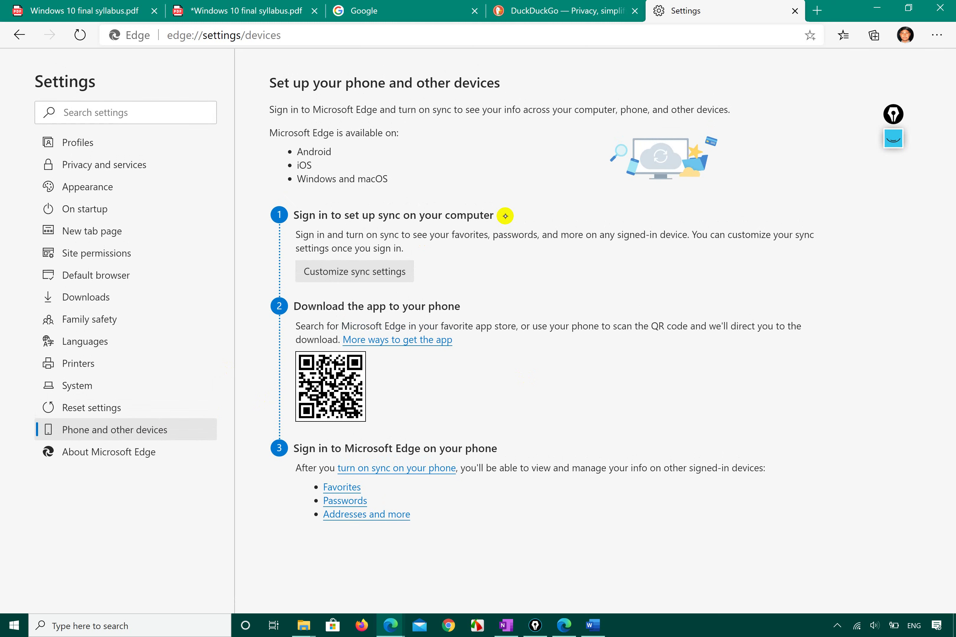
{"action": "left_click", "coordinate": [128, 452]}
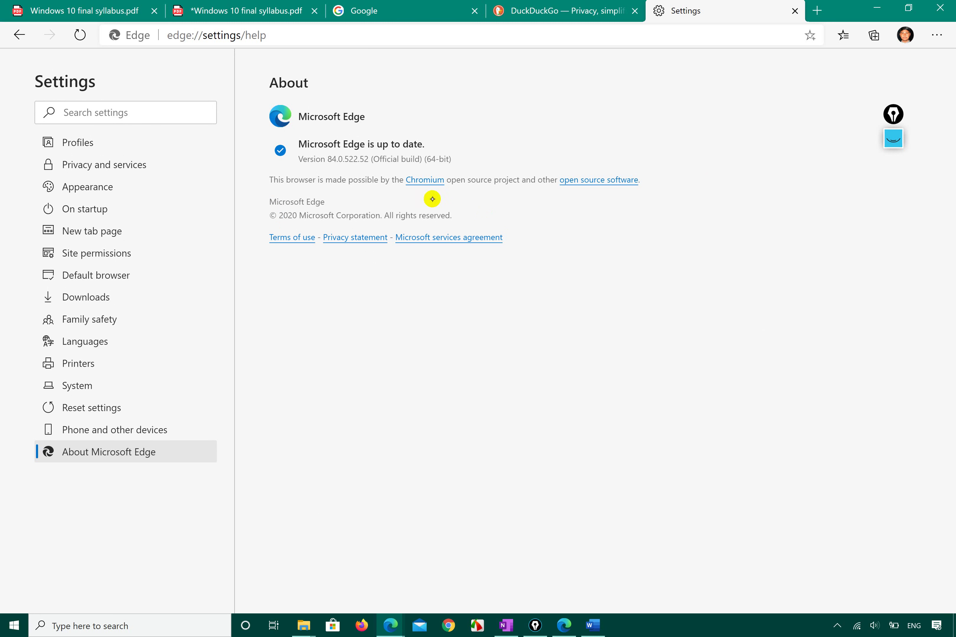
{"action": "left_click", "coordinate": [101, 143]}
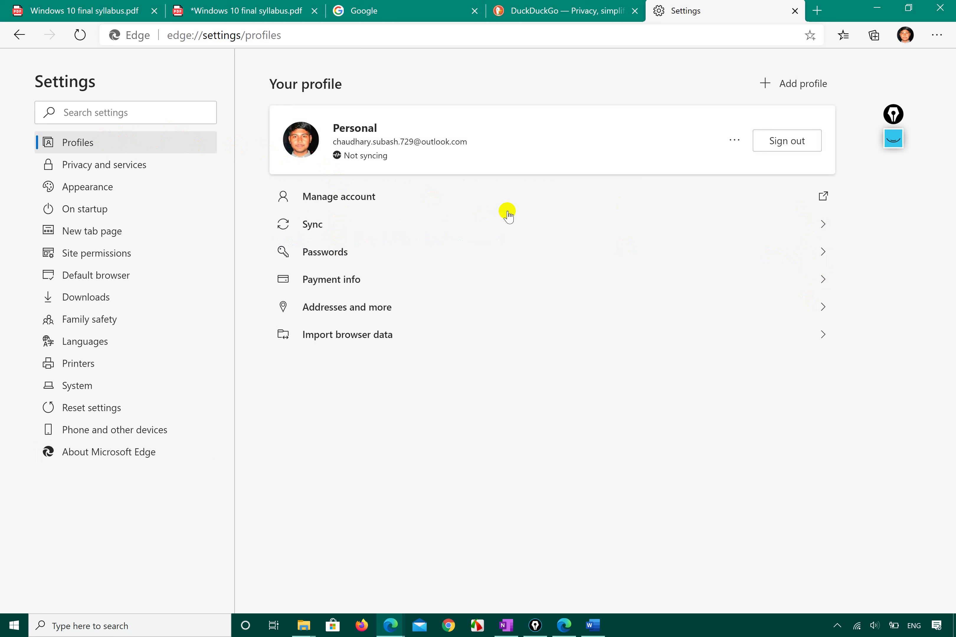
- Review the Privacy and services page, including its Clear browsing data and Privacy sections
{"action": "left_click", "coordinate": [151, 165]}
{"action": "scroll", "coordinate": [468, 375], "scroll_direction": "down", "scroll_amount": 10}
{"action": "scroll", "coordinate": [470, 383], "scroll_direction": "down", "scroll_amount": 5}
{"action": "scroll", "coordinate": [469, 378], "scroll_direction": "up", "scroll_amount": 9}
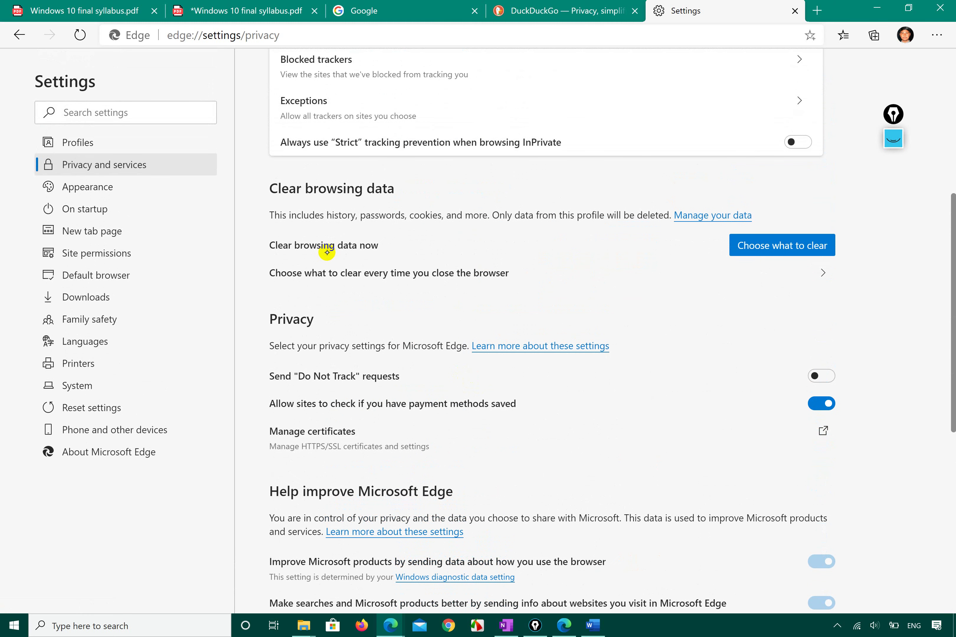